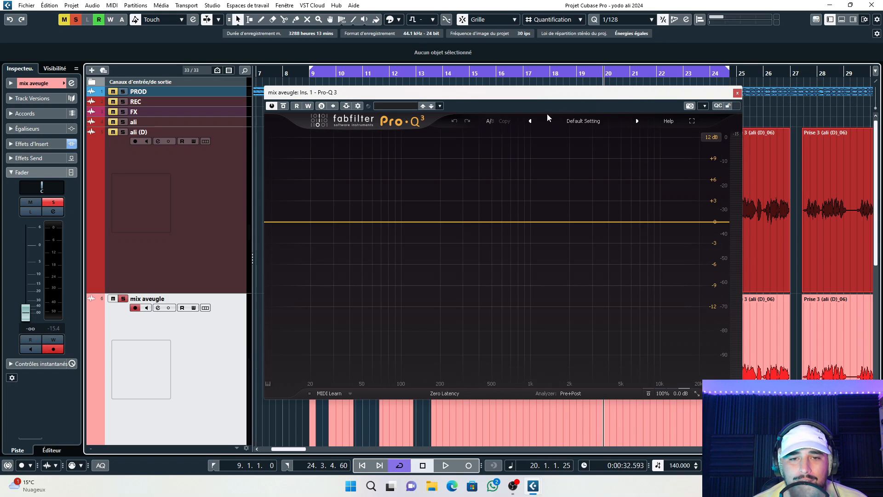
drag(508, 98, 490, 94)
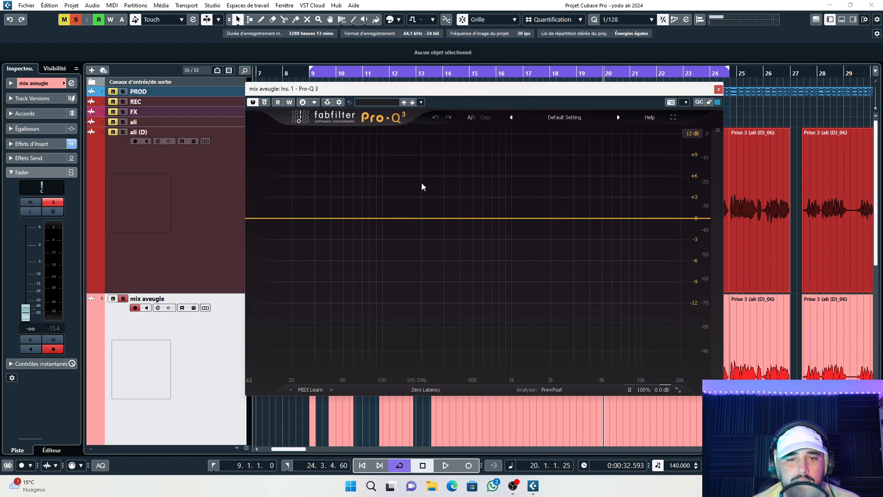
drag(514, 95, 509, 121)
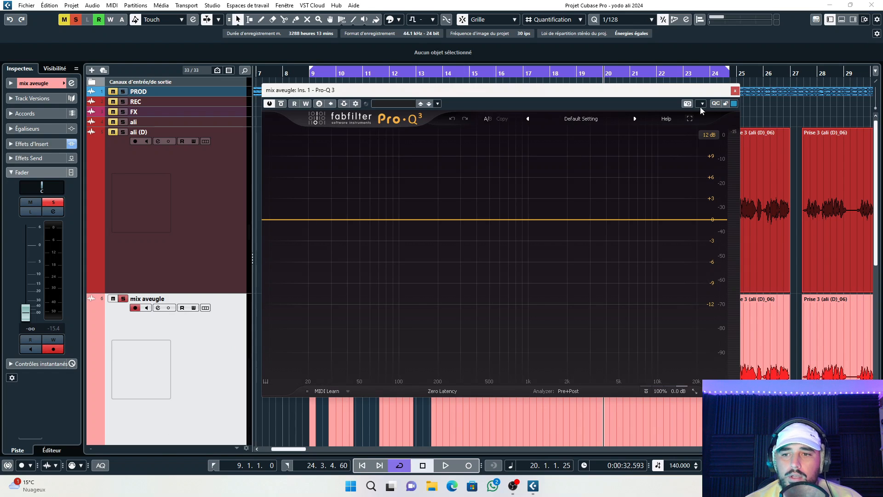
click(735, 91)
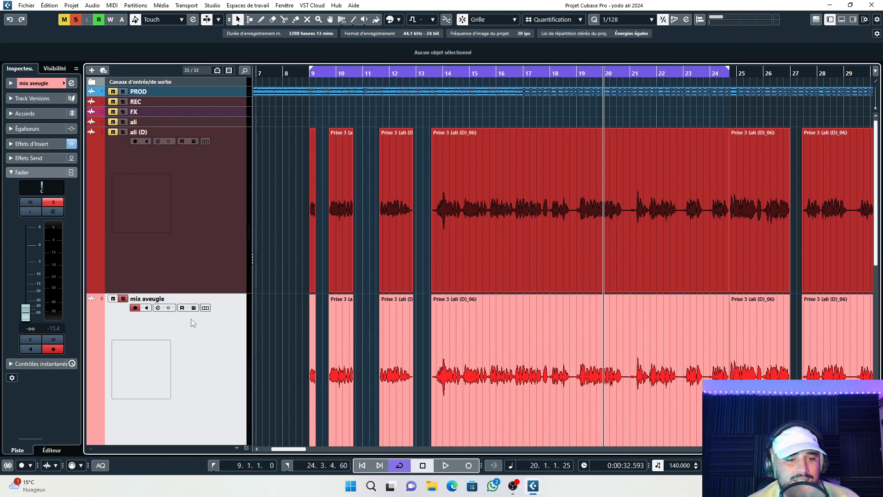
scroll(260, 281, down, 2)
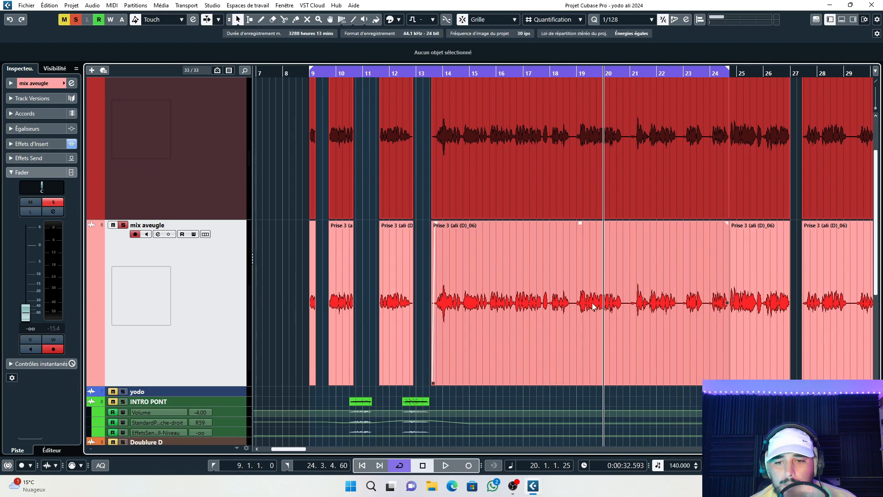
scroll(445, 289, up, 2)
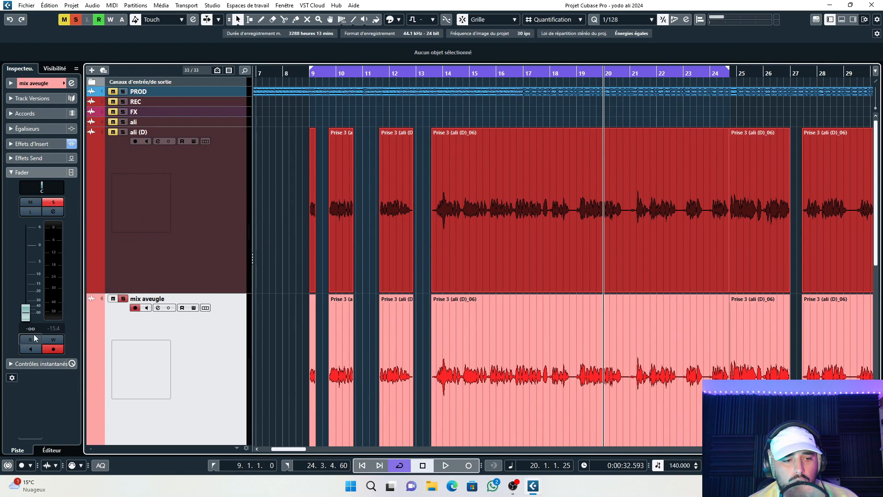
Step: Open the Pro-Q 3 insert on the mix aveugle track, play the vocal to examine its frequency spectrum, and close the plug-in
click(50, 144)
click(50, 163)
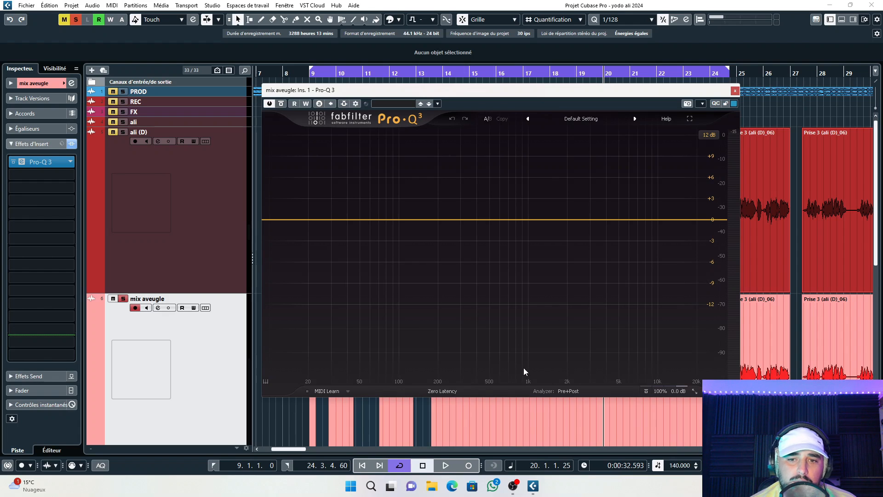
key(space)
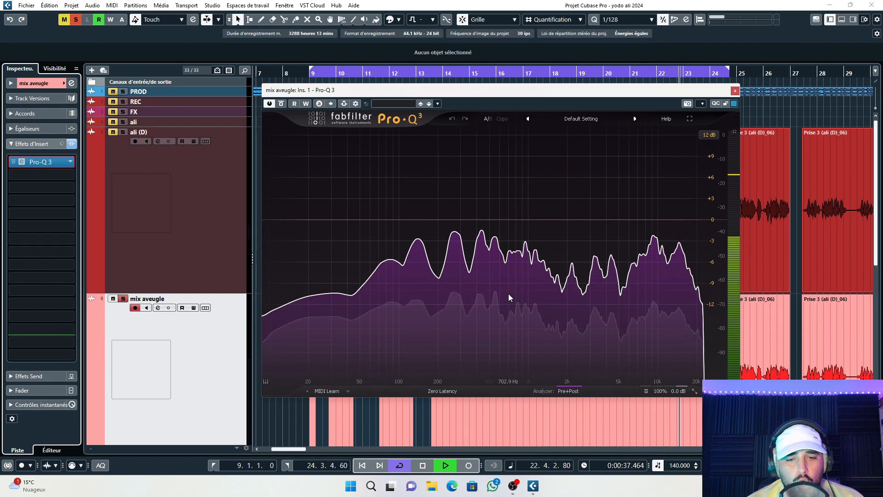
mouse_move(508, 294)
key(space)
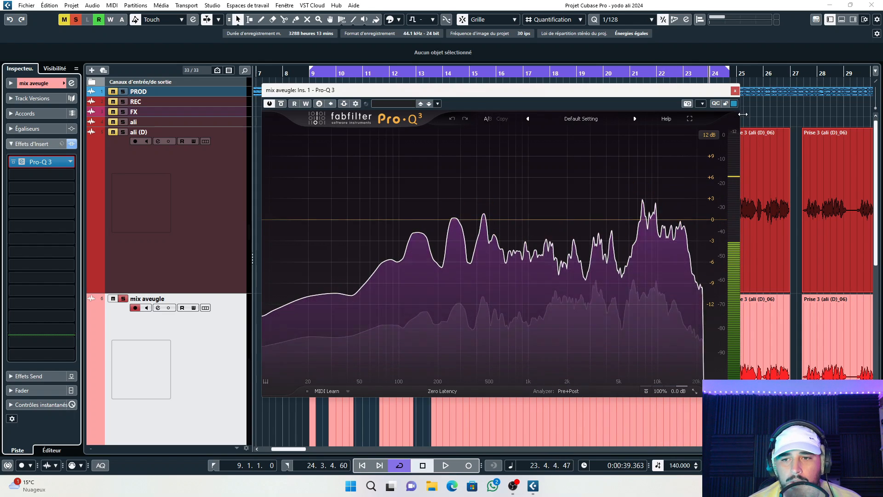
click(736, 91)
Step: Split the mix aveugle clip on both sides of the sibilant just after bar 12 and lower the isolated piece's volume
scroll(552, 316, down, 2)
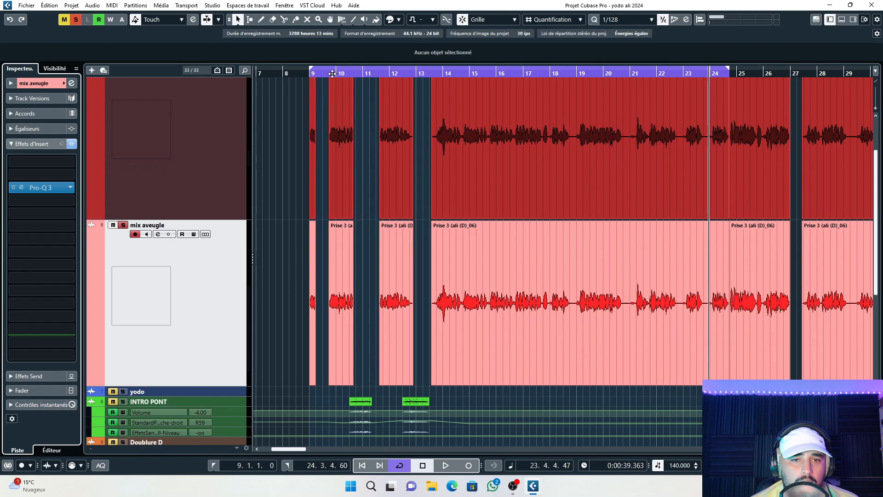
drag(327, 73, 317, 108)
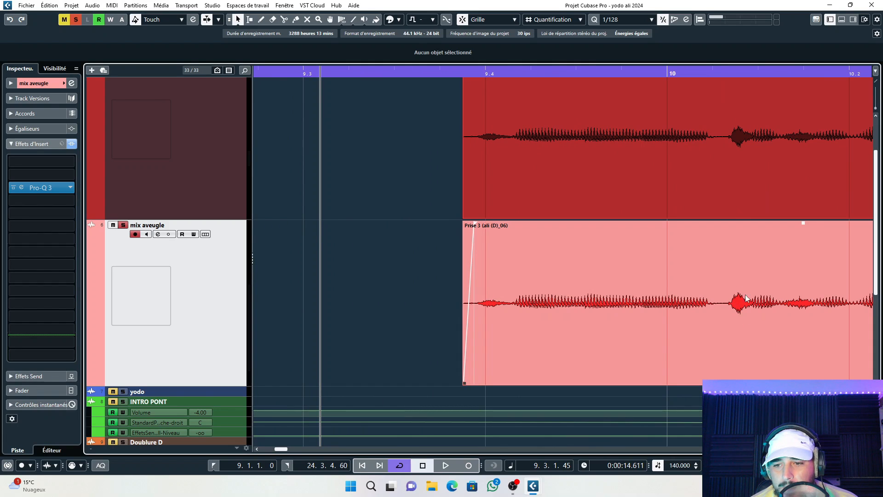
drag(275, 448, 289, 452)
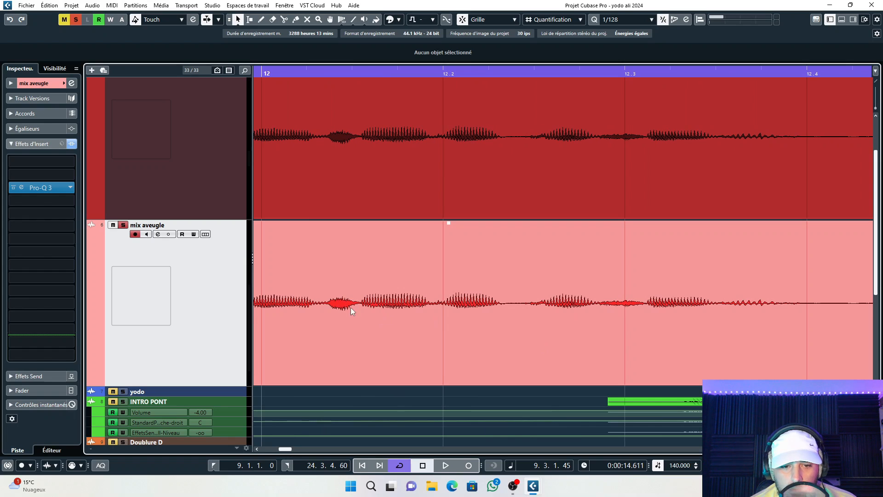
right_click(335, 308)
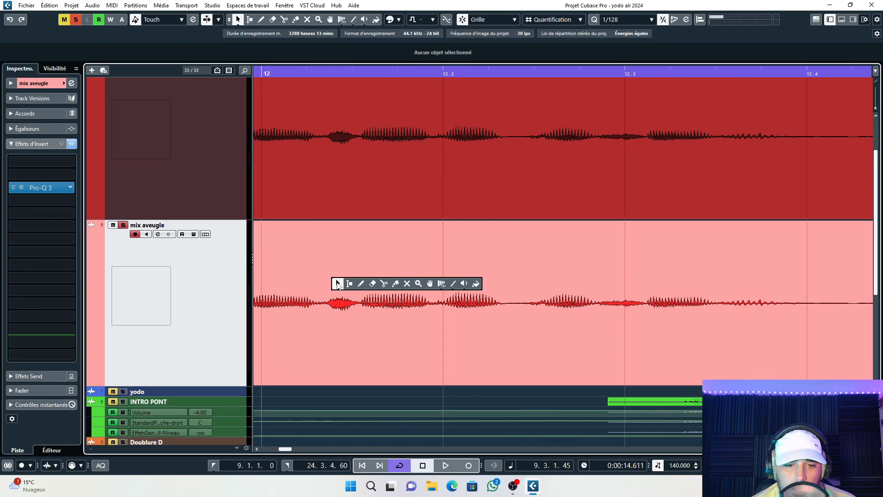
click(383, 283)
click(325, 306)
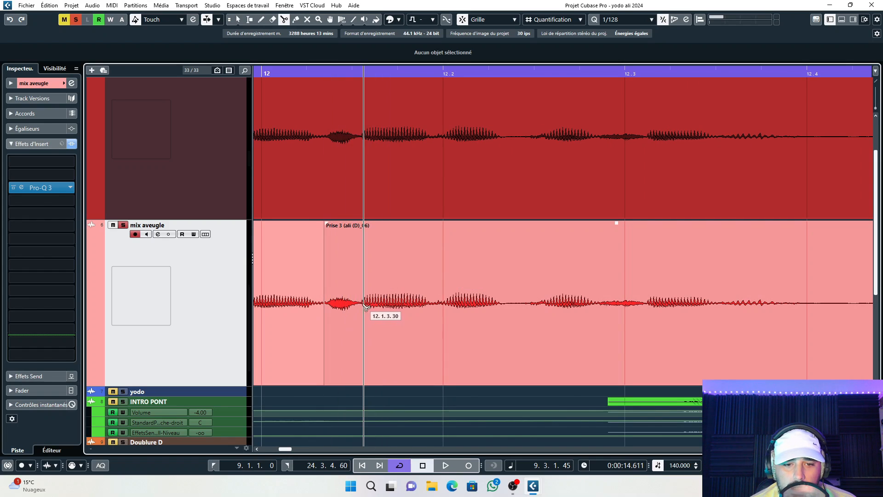
click(358, 302)
key(1)
drag(341, 224, 341, 283)
Step: Undo the volume reduction and both splits around the sibilant just after bar 12
key(ctrl+z)
key(ctrl+z)
key(ctrl+z)
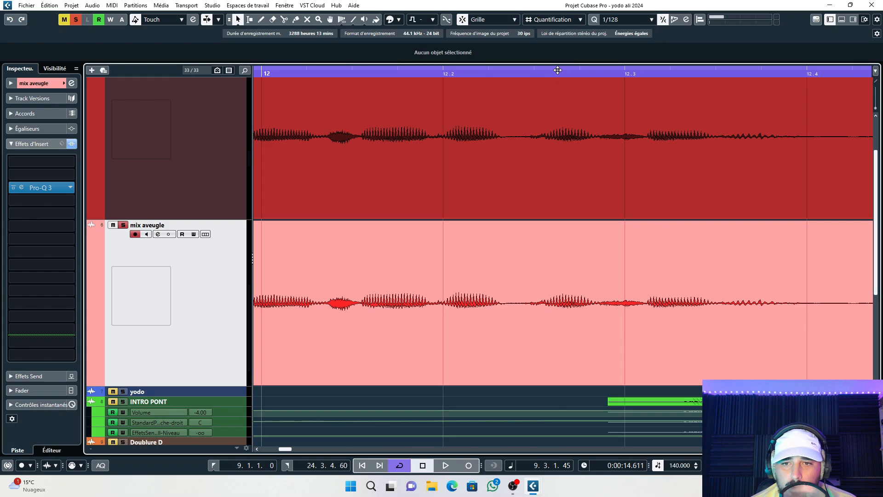
Step: Insert the Pro-DS de-esser in the first insert slot of the mix aveugle track, ahead of Pro-Q 3, and close its window
drag(556, 71, 584, 28)
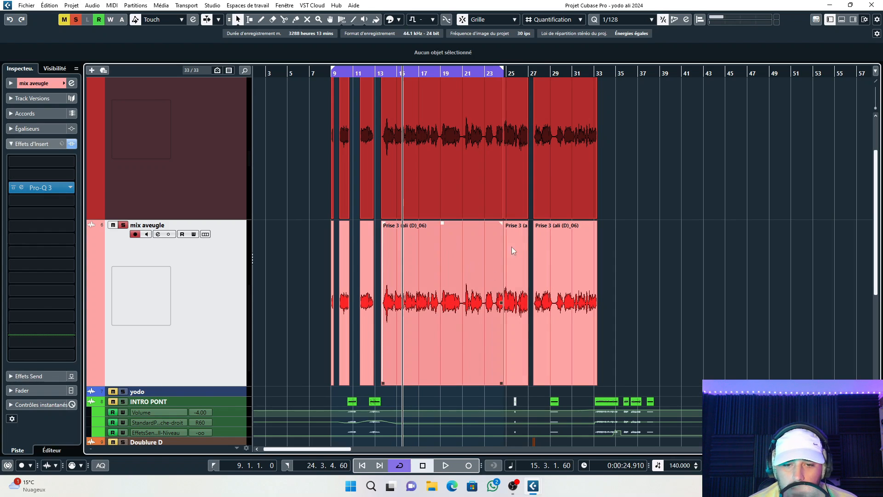
drag(472, 73, 470, 109)
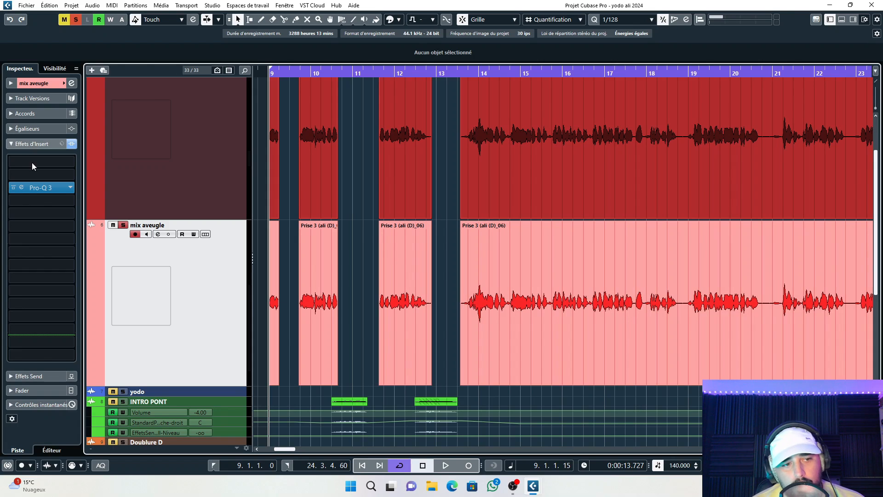
click(58, 160)
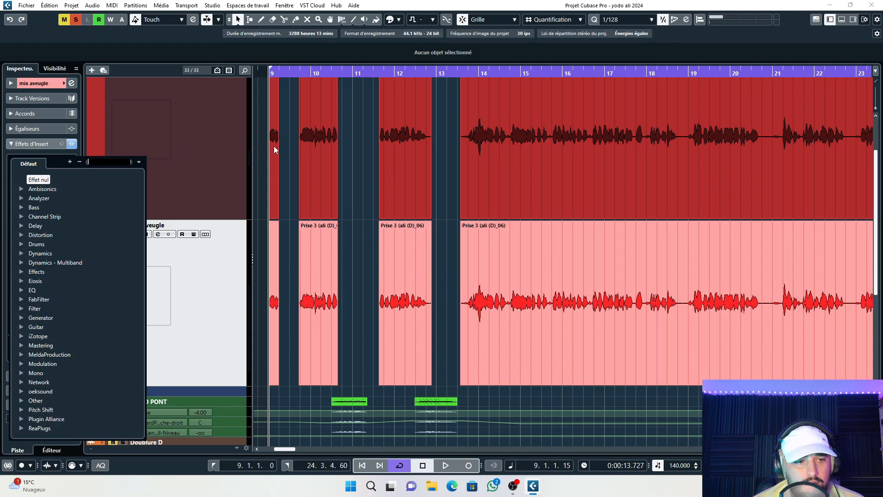
text(ds)
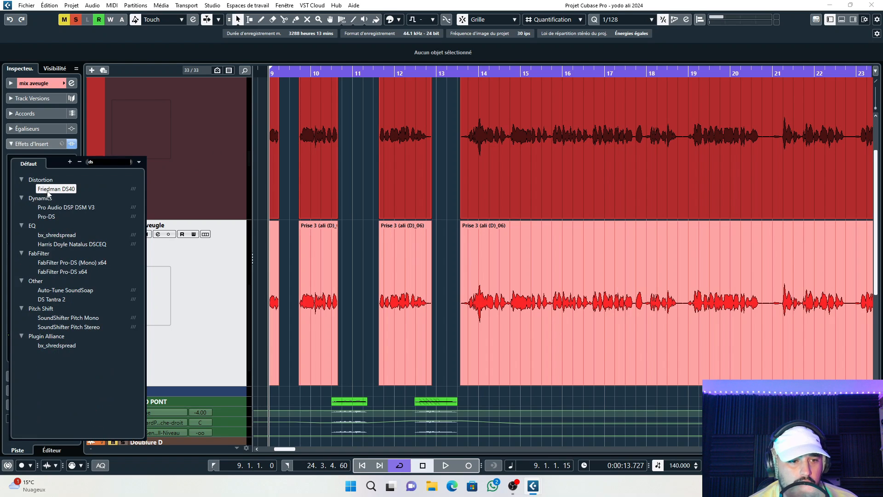
click(46, 216)
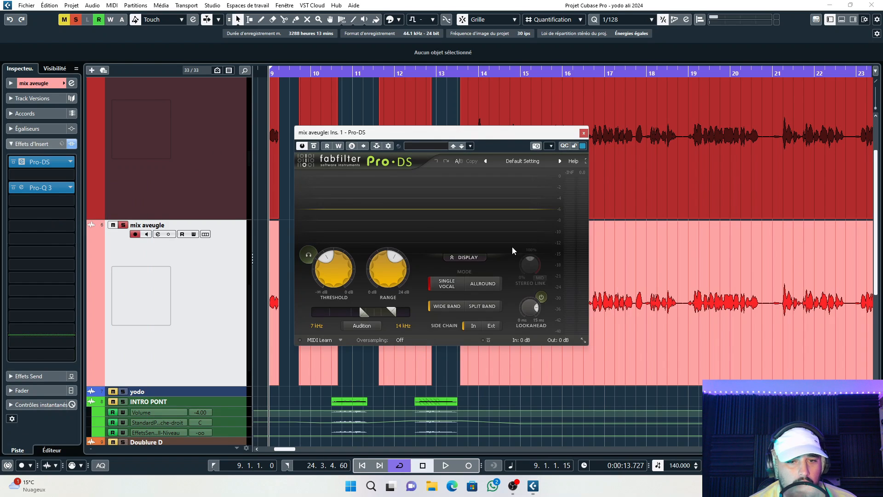
click(583, 133)
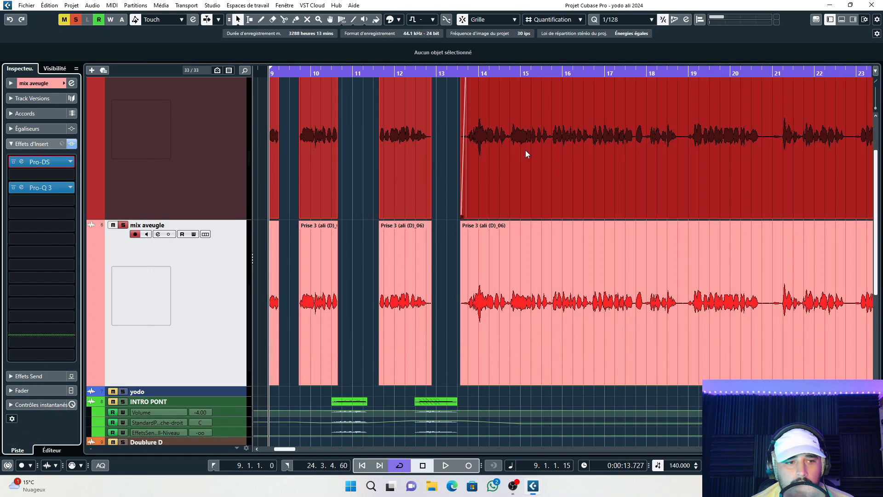
Step: Play the vocal through Pro-Q 3 and examine the spectrum for the frequency where the sibilance begins
click(42, 188)
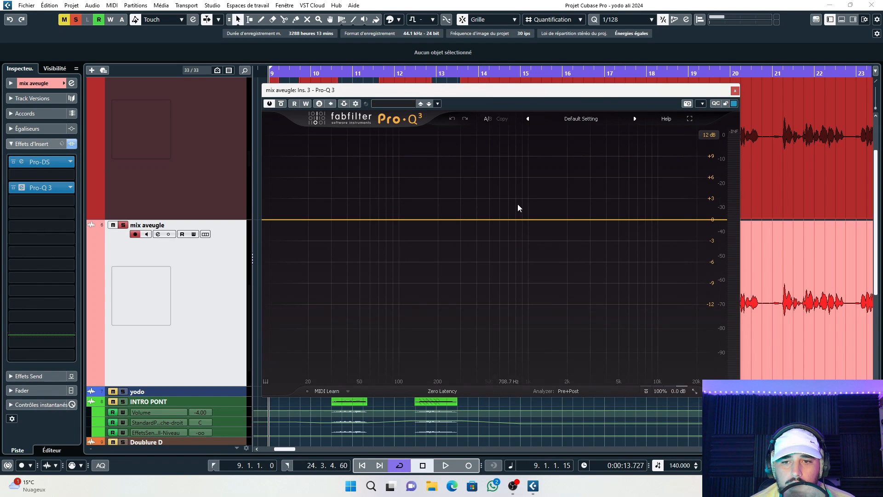
drag(582, 89, 548, 91)
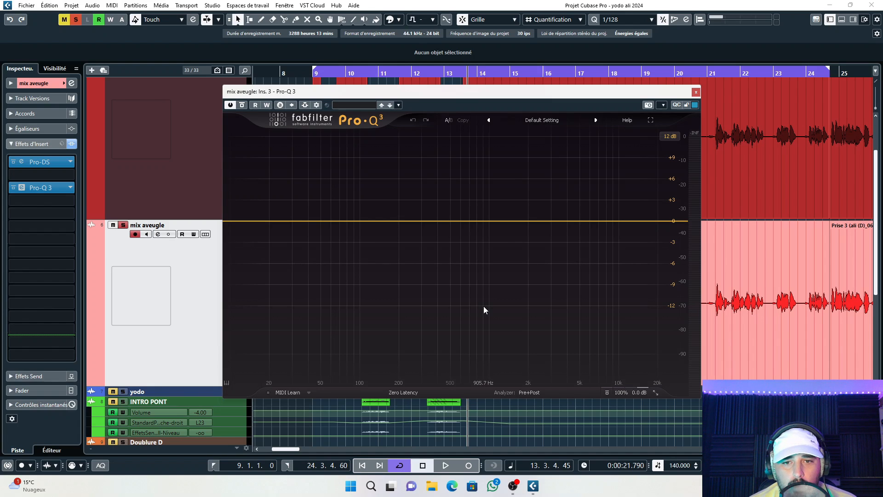
key(space)
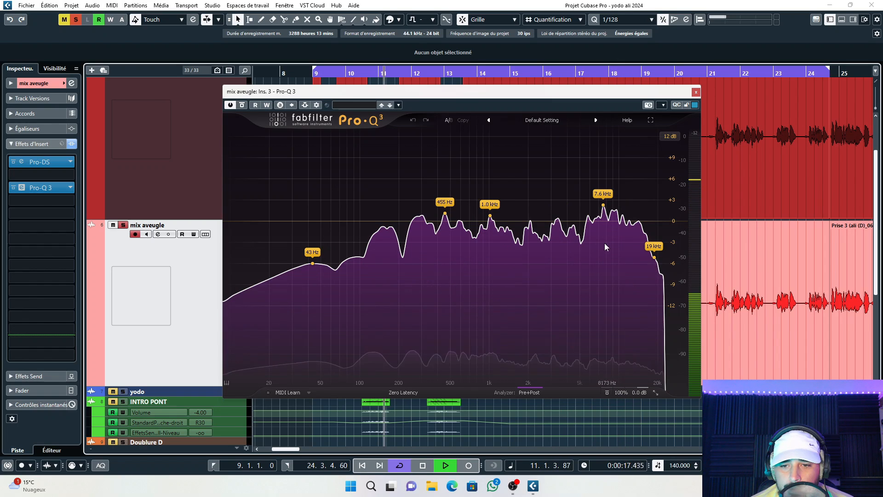
key(space)
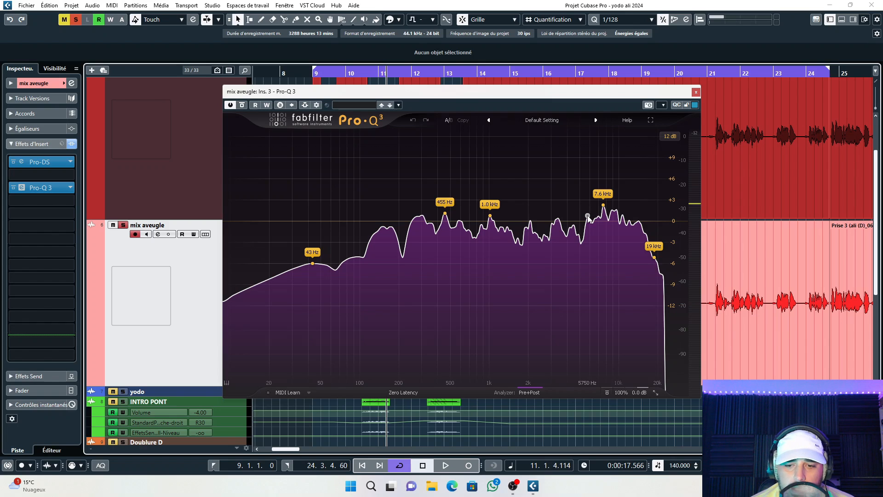
Step: Set the lower limit of the detection band in the first Pro-DS to 5.75 kHz
click(39, 162)
double_click(363, 316)
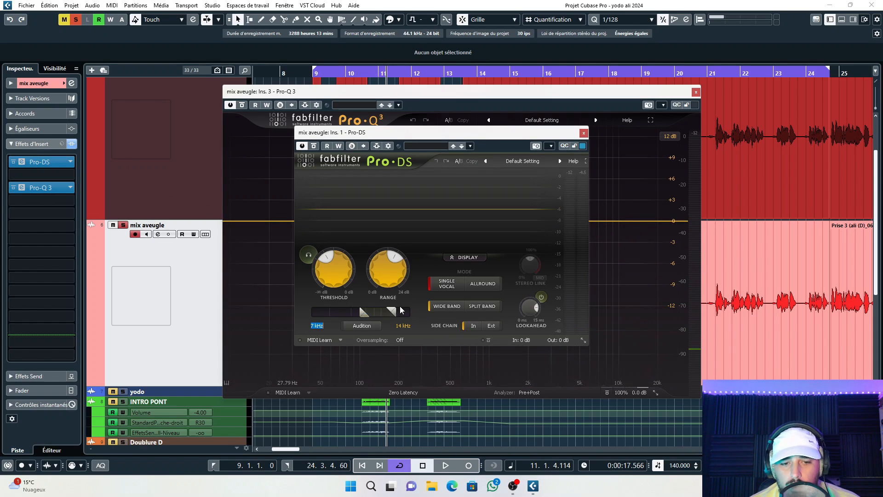
text(5.75)
key(Return)
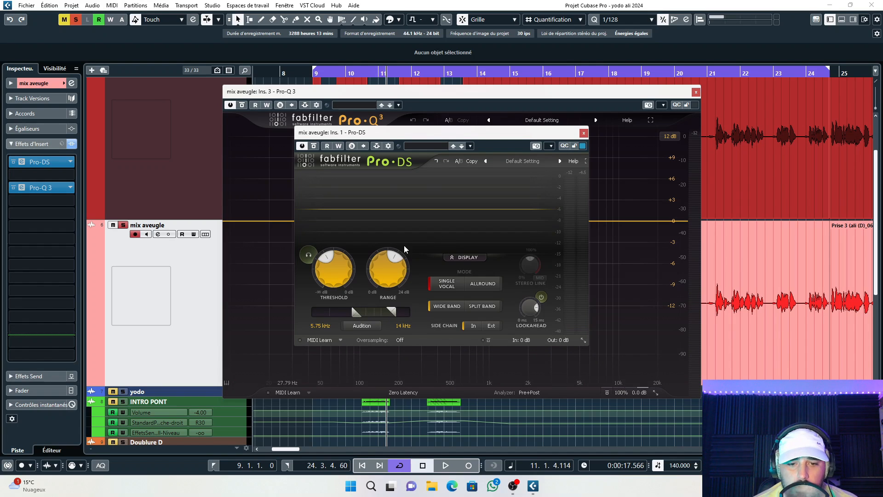
Step: While the vocal plays, set the first Pro-DS threshold to about -41.93 dB and increase its range, then close it
key(space)
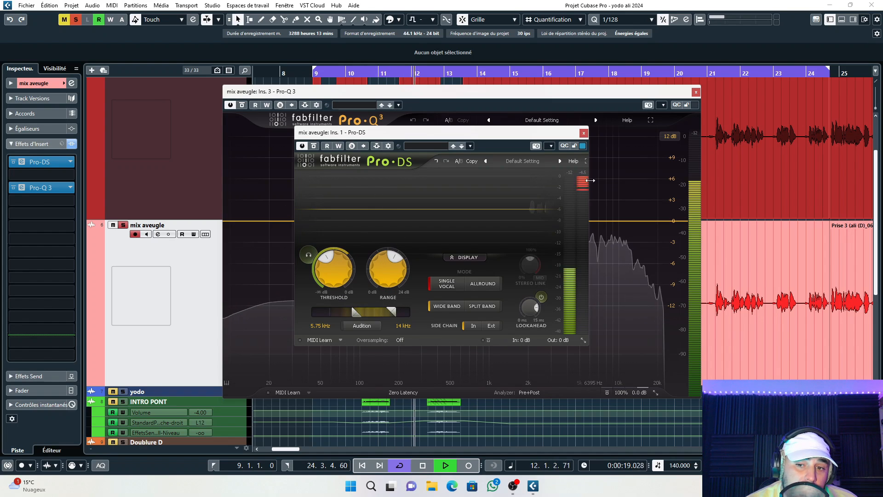
mouse_move(334, 282)
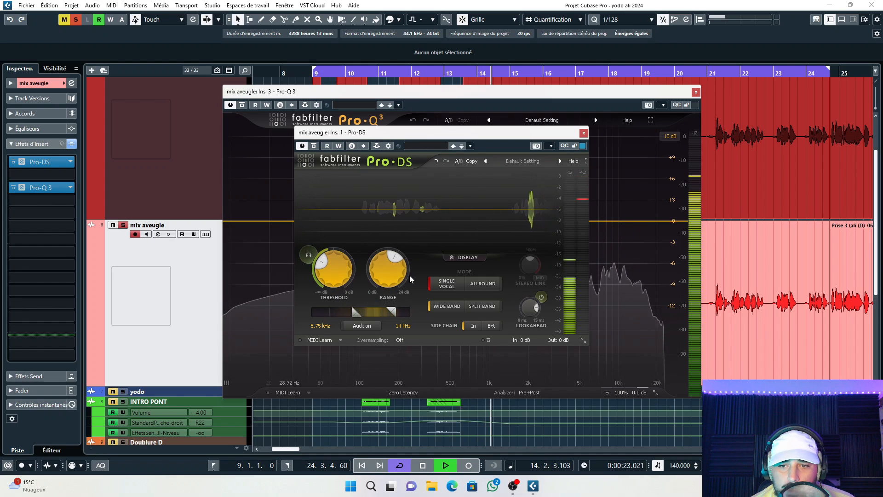
mouse_move(386, 284)
mouse_move(385, 282)
mouse_down()
mouse_move(387, 264)
mouse_move(380, 274)
mouse_up()
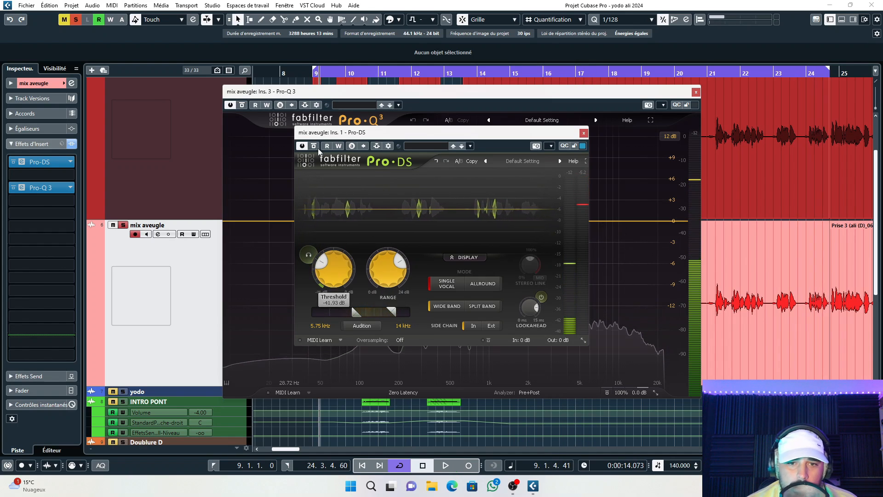
key(space)
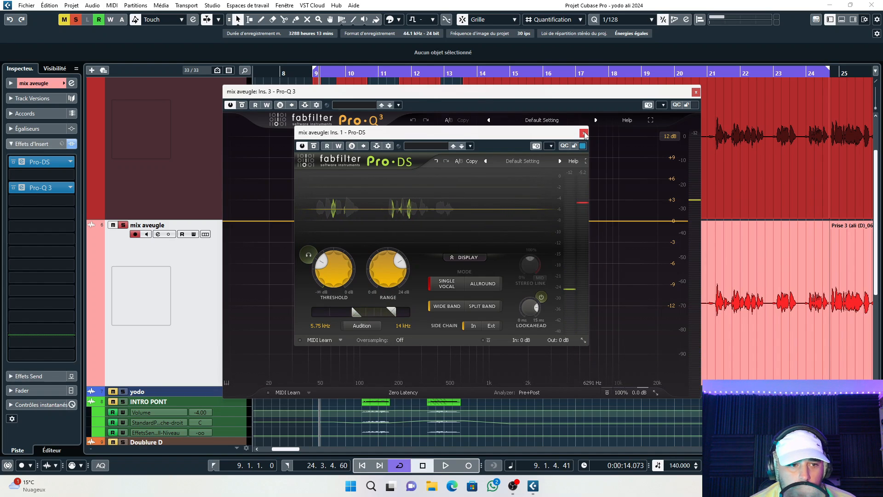
click(584, 133)
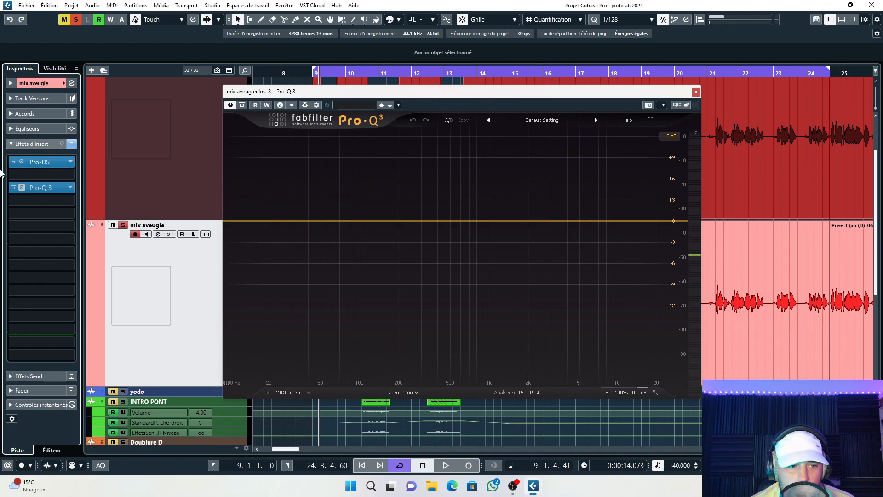
Step: Insert a second Pro-DS in the second insert slot and set its detection band from about 3.03 kHz to about 5.187 kHz
click(50, 175)
text(ds)
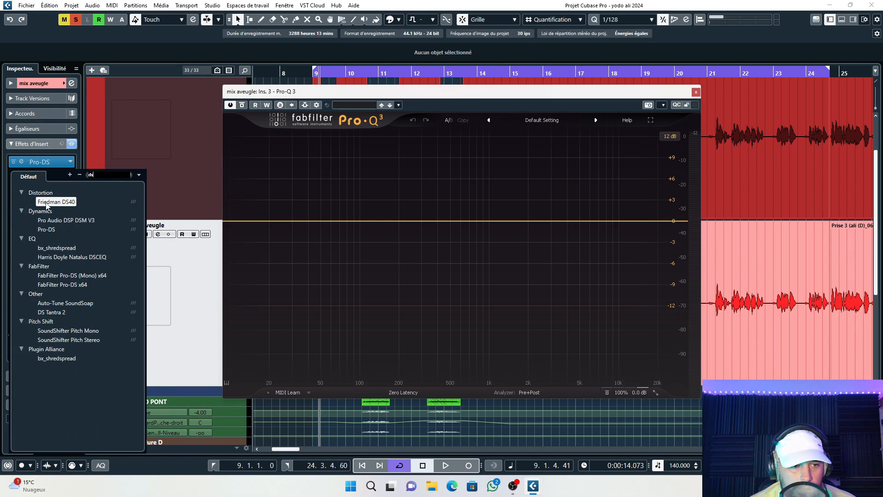
click(46, 230)
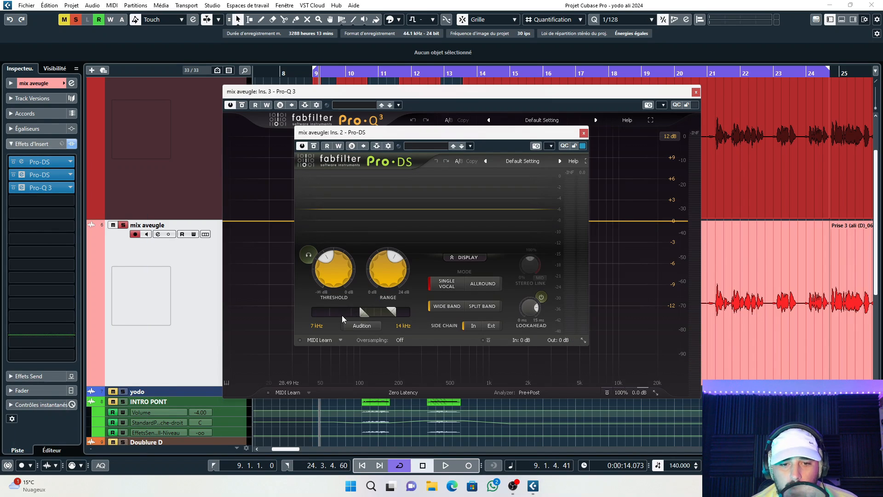
drag(363, 315, 338, 316)
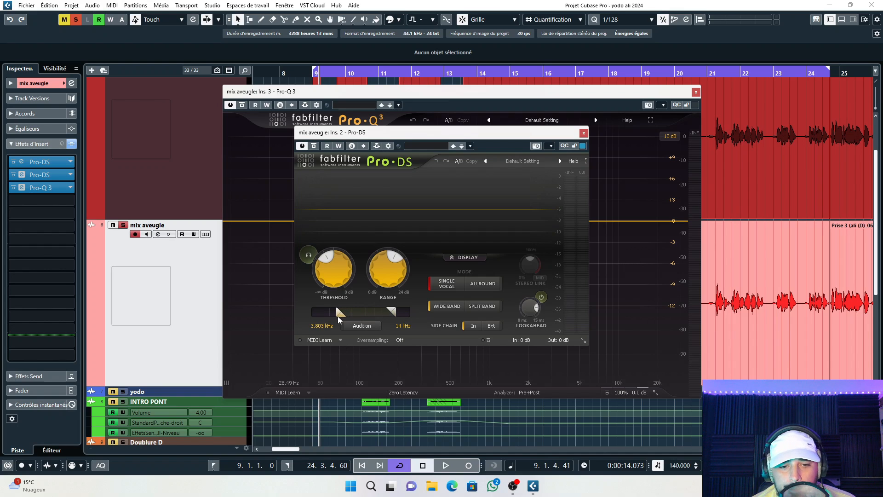
drag(393, 315, 356, 308)
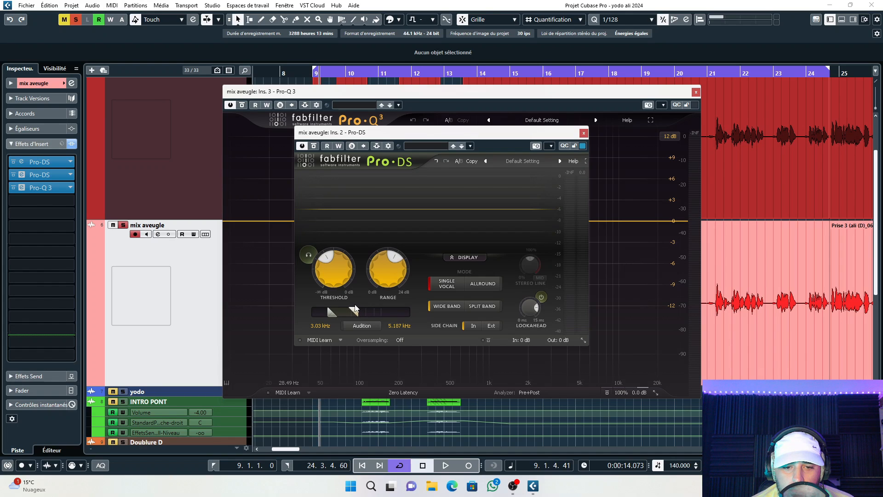
Step: Play the vocal, close the second Pro-DS and examine the frequency peaks in the Pro-Q 3 spectrum
key(space)
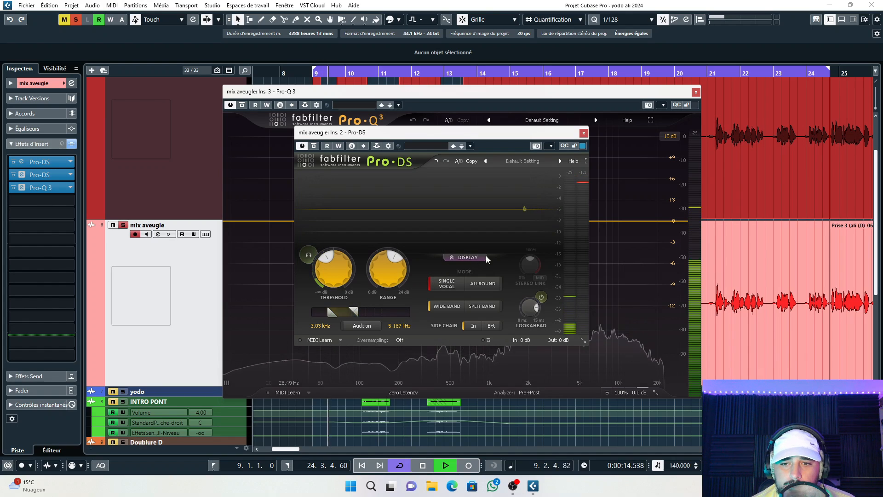
click(584, 133)
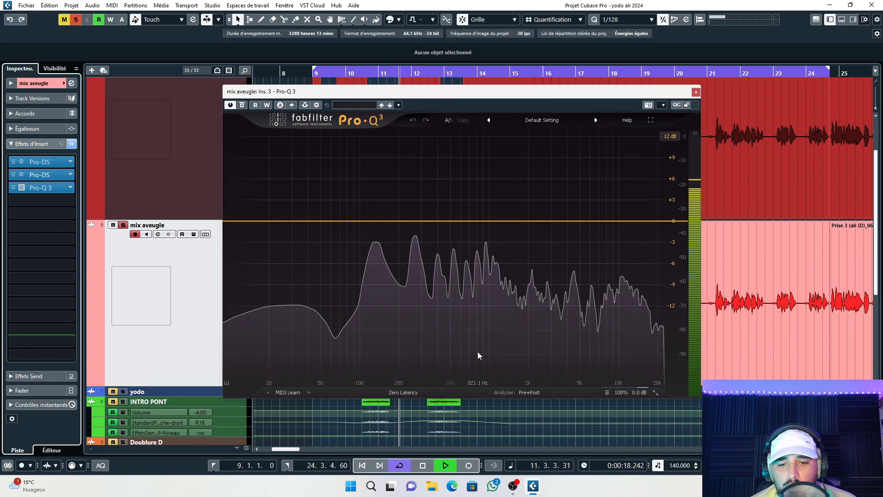
mouse_move(479, 345)
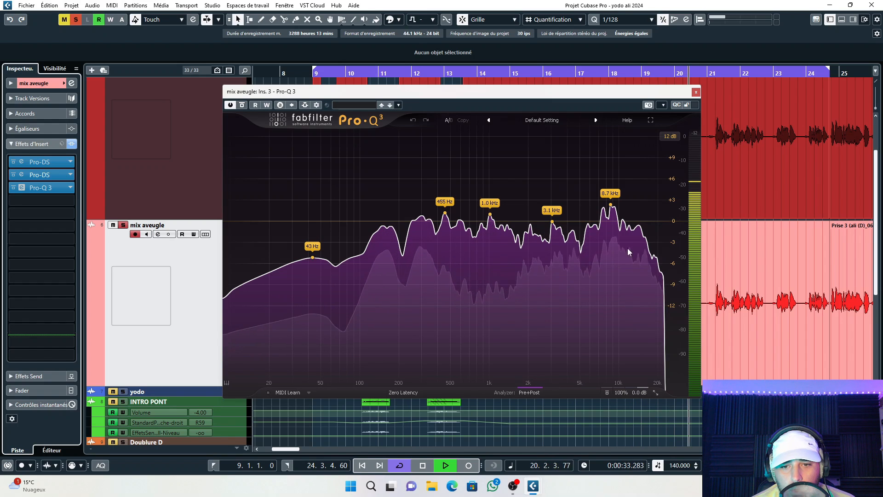
click(383, 226)
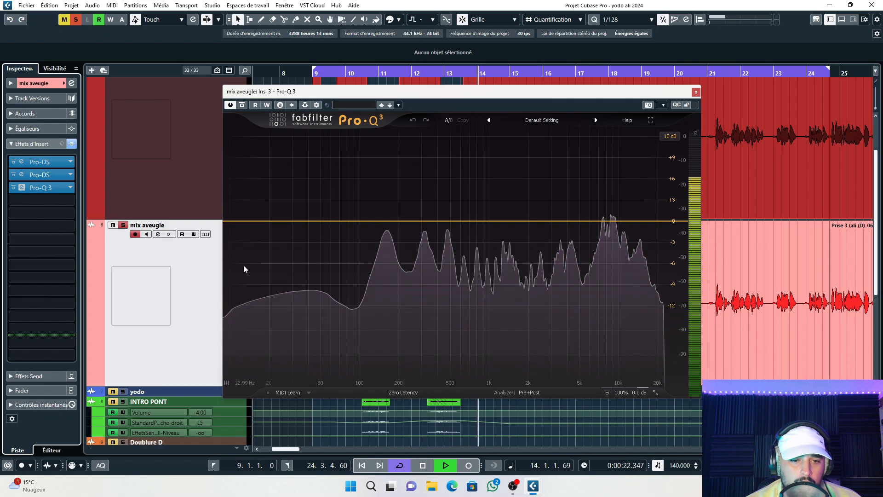
Step: Add a low-cut band in Pro-Q 3 with an 18 dB/oct slope and, after soloing it, place it at about 63 Hz
click(243, 222)
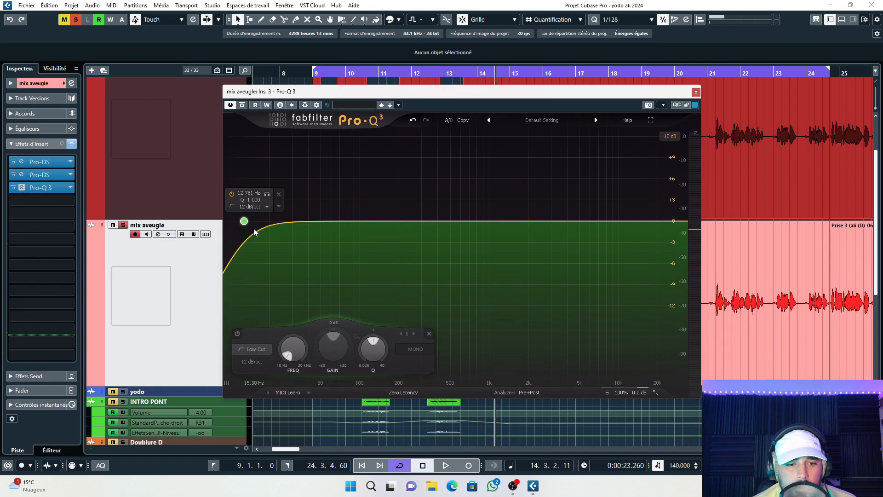
key(space)
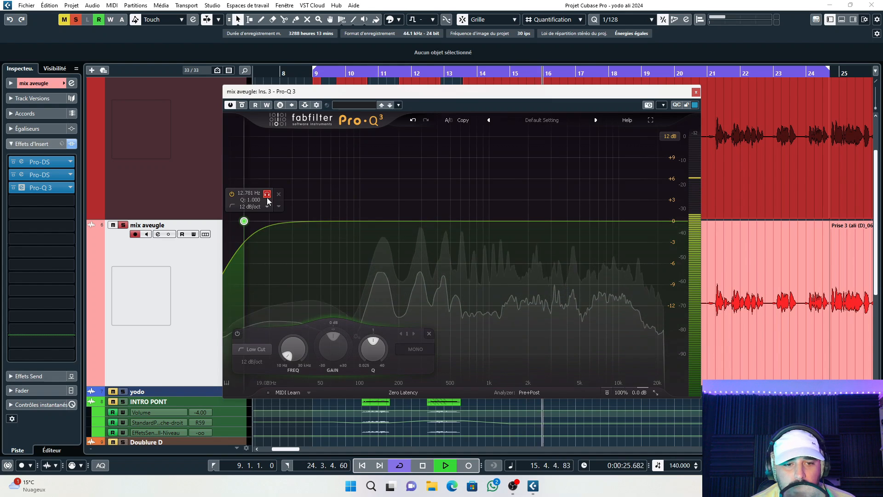
drag(267, 198, 349, 200)
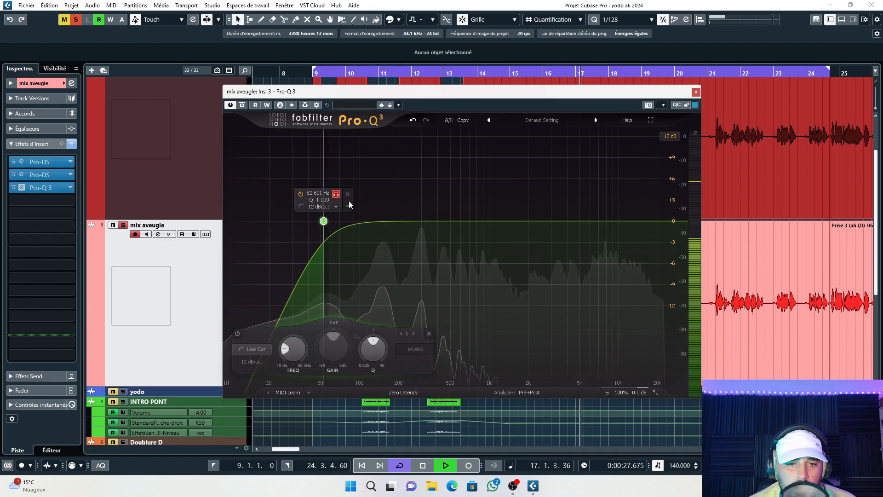
key(space)
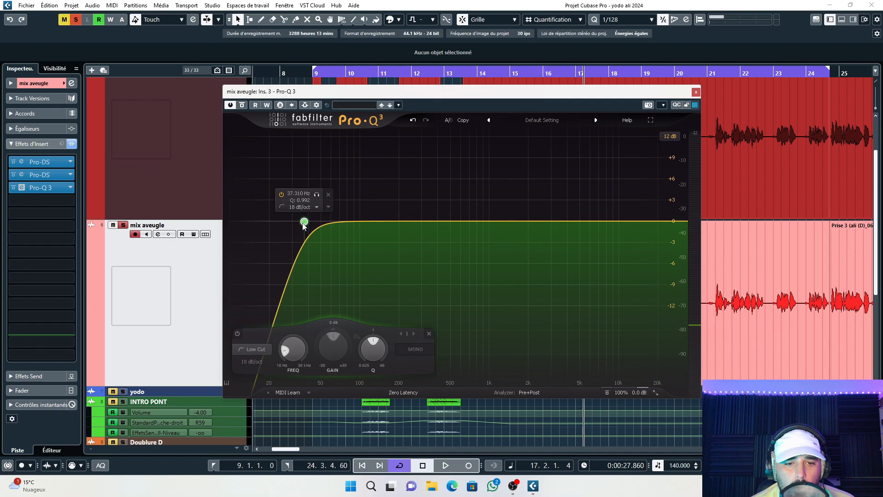
drag(304, 225, 334, 227)
key(space)
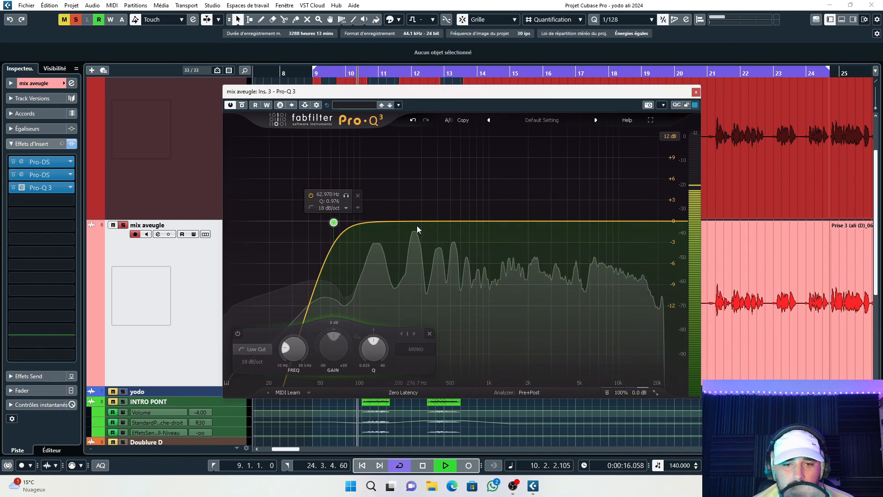
Step: Add a bell cut of about -3.72 dB at about 295 Hz and narrow its Q to about 2.445
drag(416, 223, 423, 249)
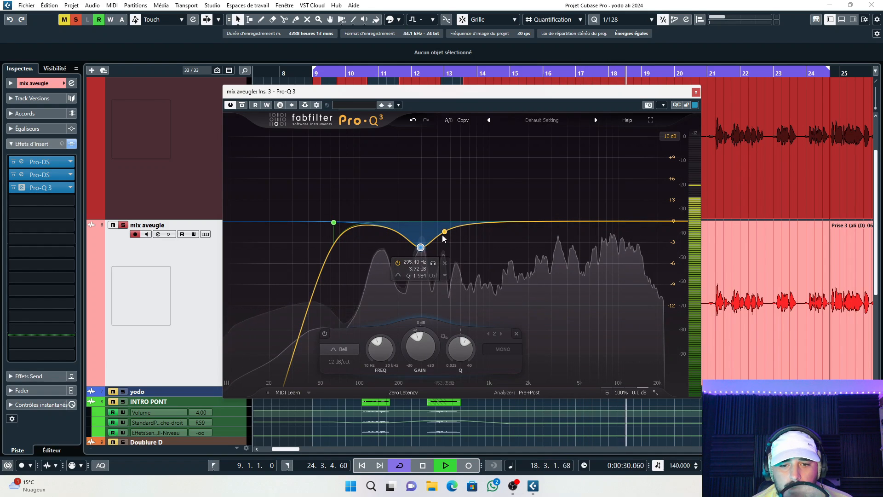
scroll(424, 252, up, 2)
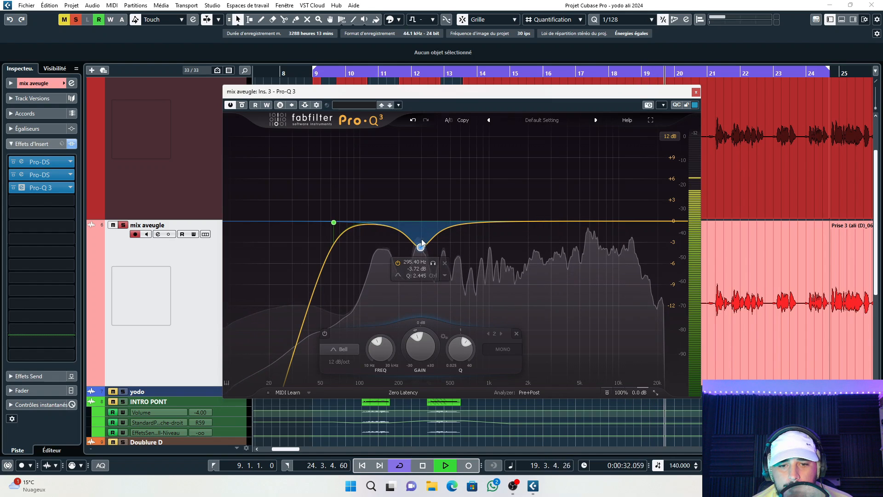
drag(421, 246, 421, 247)
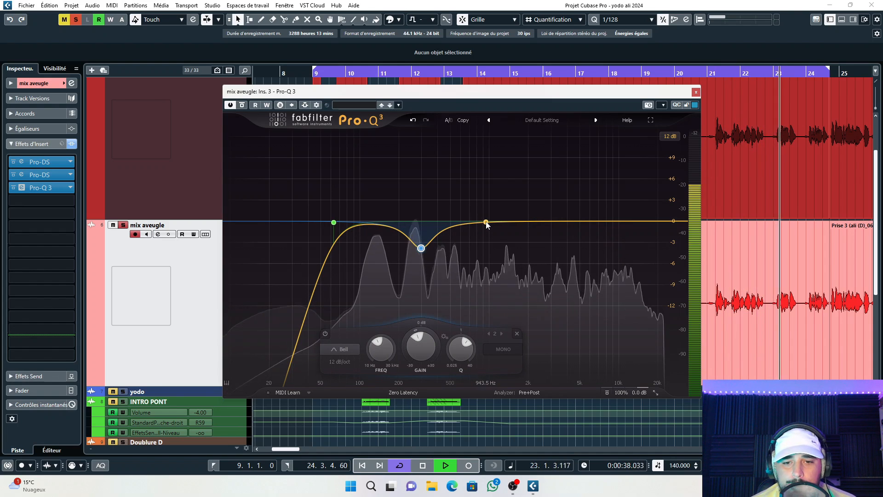
Step: Add a bell cut of about -2.80 dB at about 528 Hz with a Q of about 3.25, comparing it with the band bypassed
drag(486, 223, 454, 189)
scroll(487, 183, up, 5)
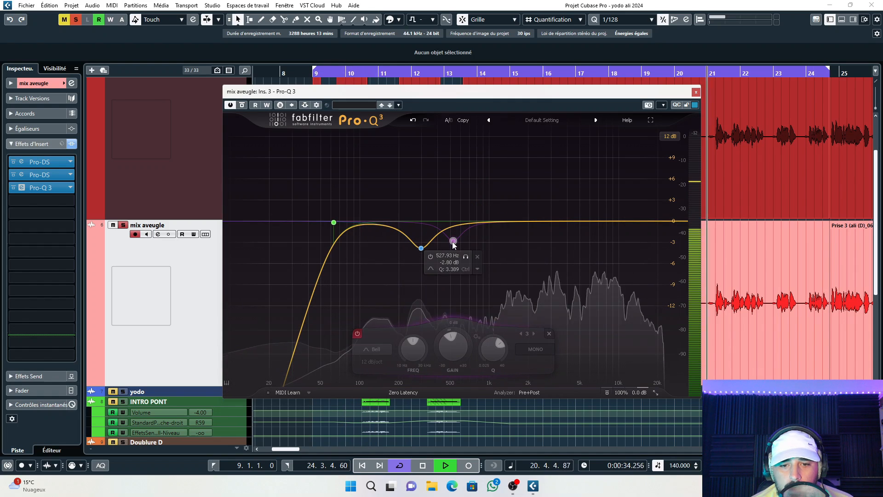
click(430, 256)
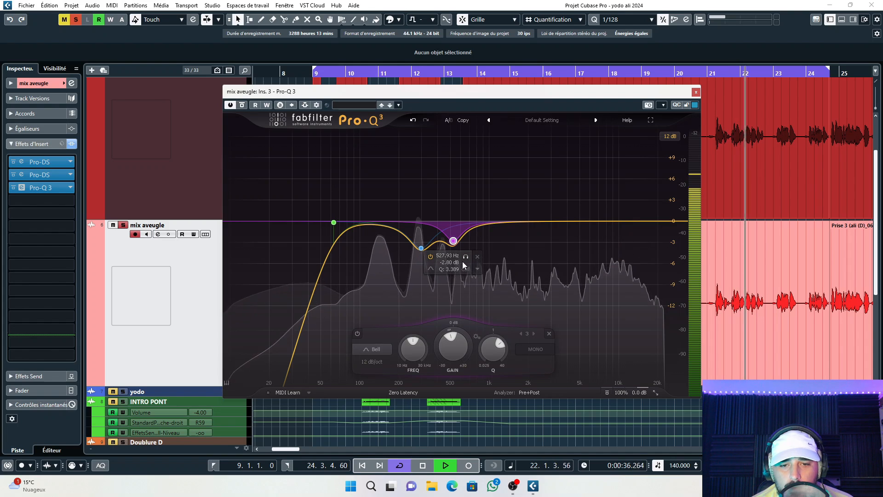
drag(482, 342, 485, 355)
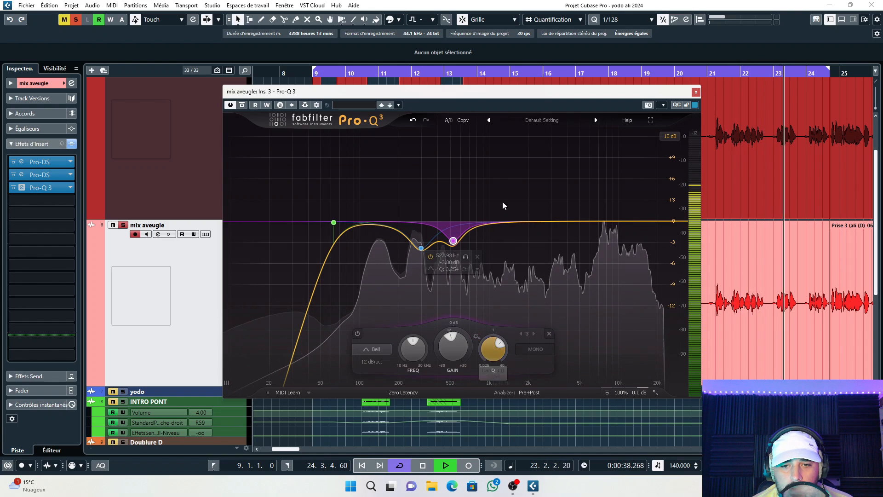
Step: Add a narrow bell at about 1024 Hz with a Q of about 5.157, reset its gain to 0 and lower it to about -1.15 dB
drag(517, 222, 491, 187)
scroll(512, 199, up, 8)
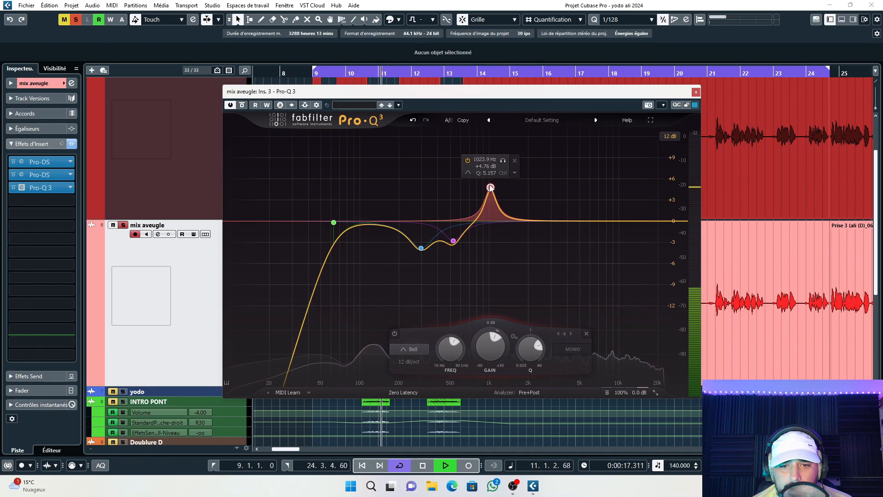
double_click(488, 167)
text(0)
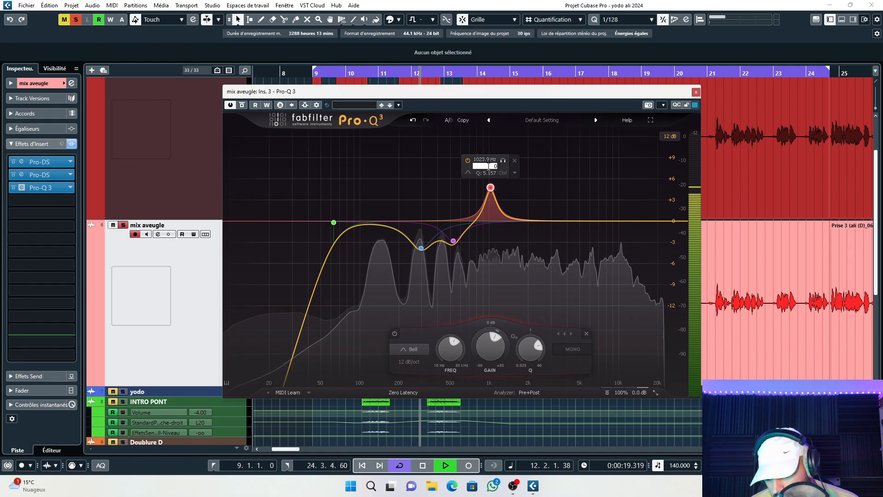
key(Return)
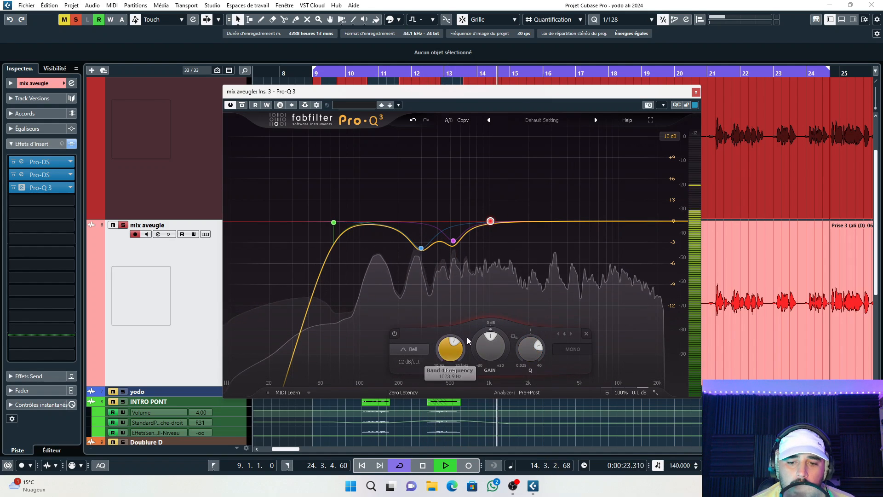
drag(494, 352, 494, 360)
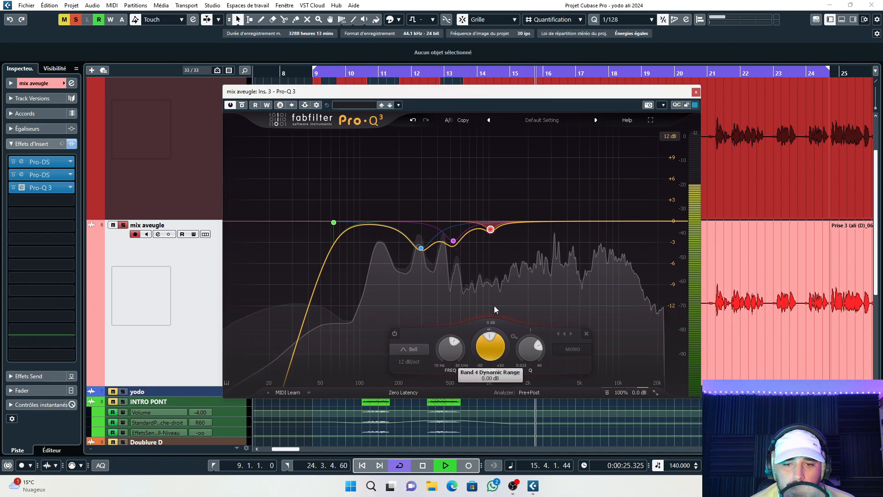
Step: Make the 1024 Hz band dynamic, try a manual threshold for it and return the threshold to Auto
right_click(492, 230)
click(528, 260)
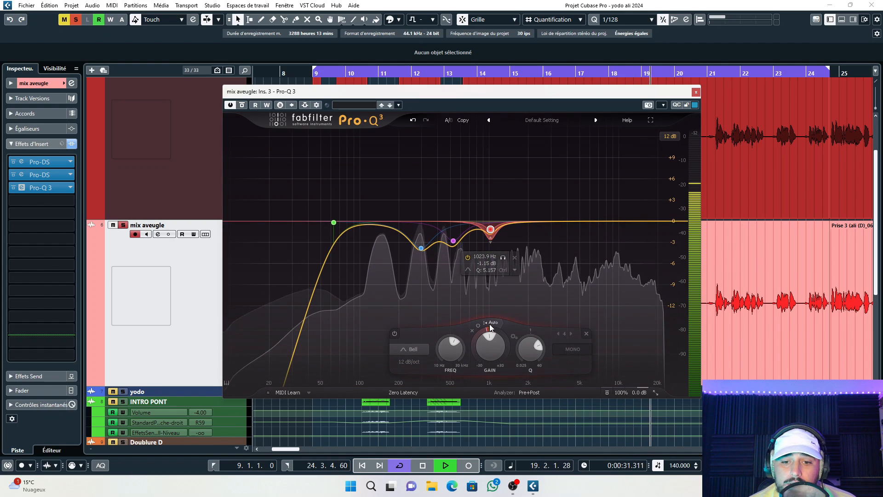
click(496, 321)
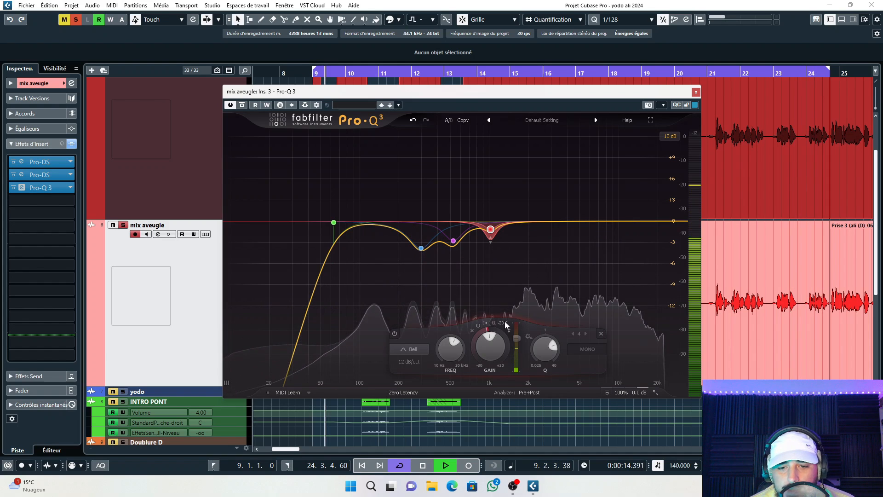
double_click(504, 322)
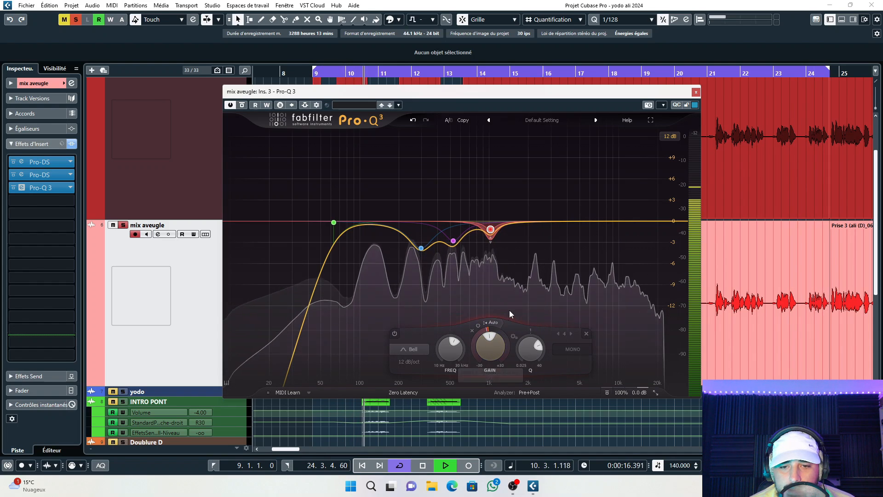
mouse_move(449, 265)
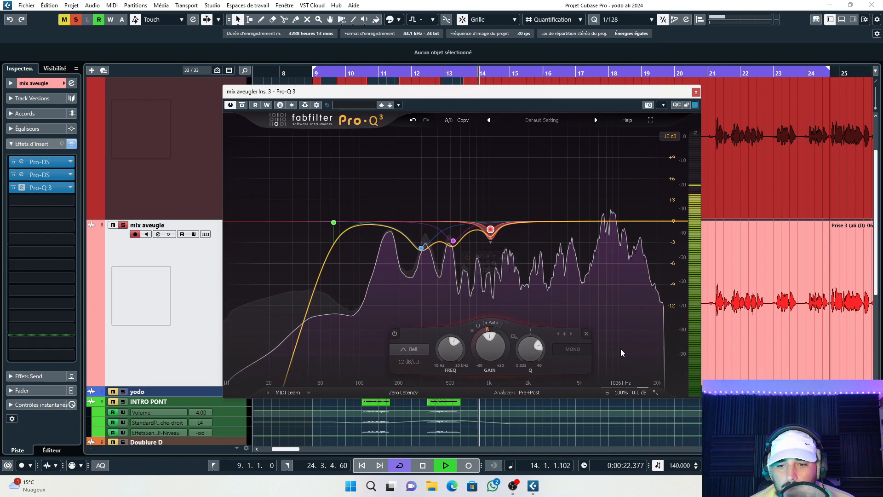
Step: Close Pro-Q 3 and insert soothe2 in the fourth insert slot of the mix aveugle track
mouse_move(621, 349)
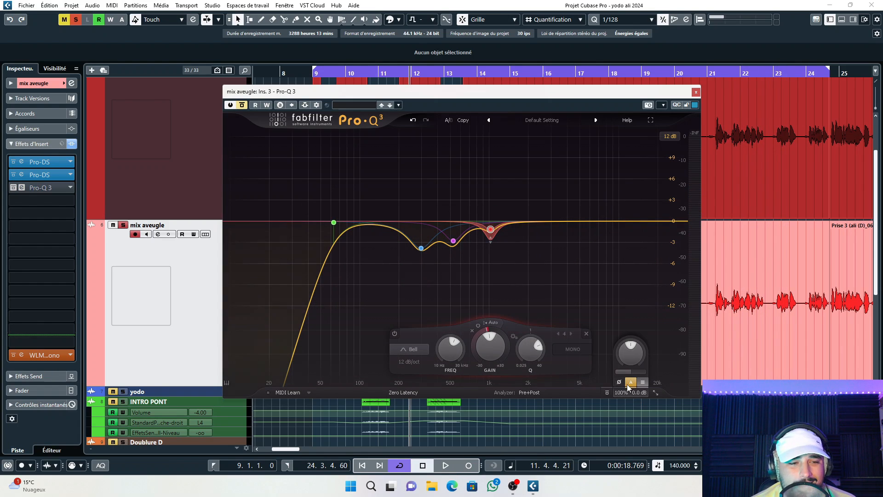
mouse_move(628, 388)
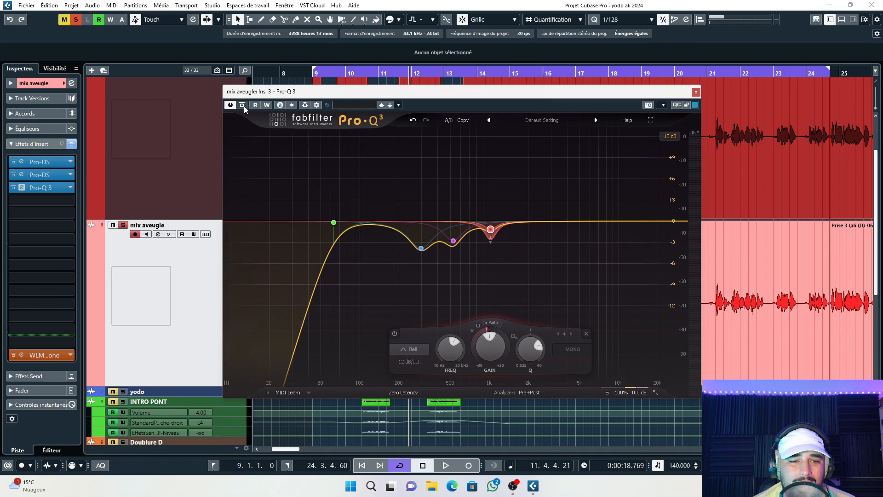
click(696, 92)
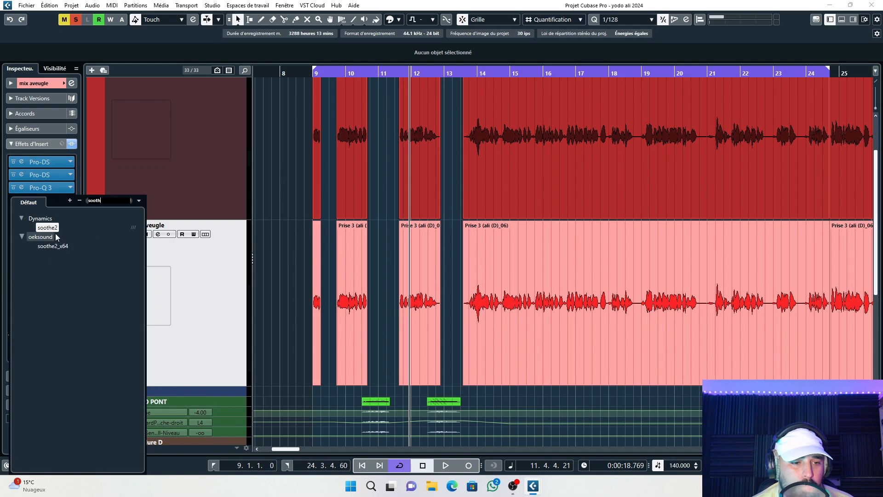
click(47, 227)
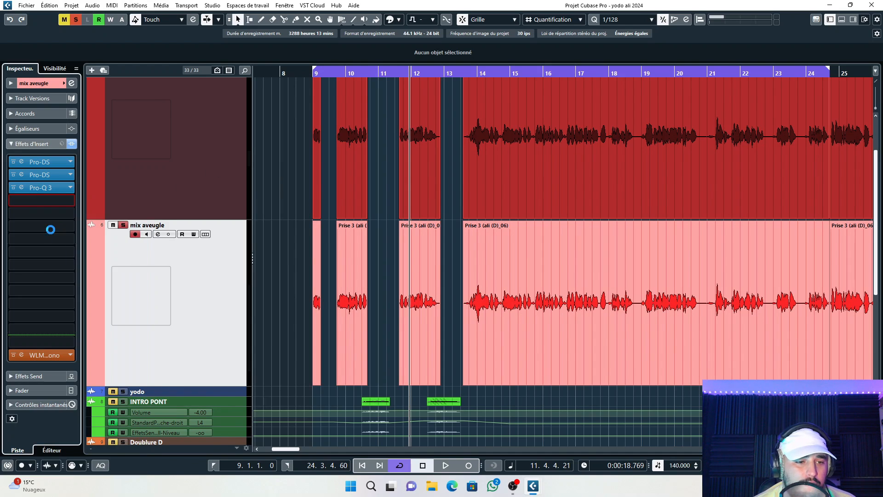
Step: Load the Flat start preset in soothe2 and set the depth to about 1.2
click(425, 97)
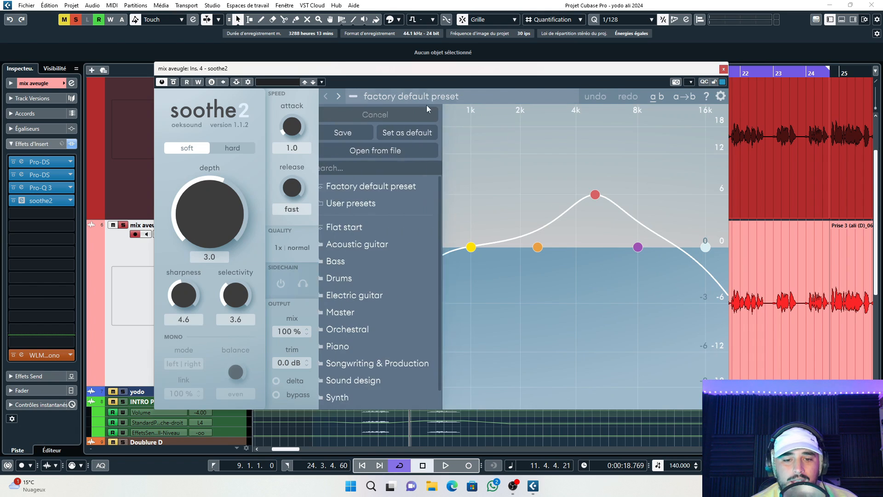
scroll(377, 301, down, 1)
scroll(361, 232, up, 1)
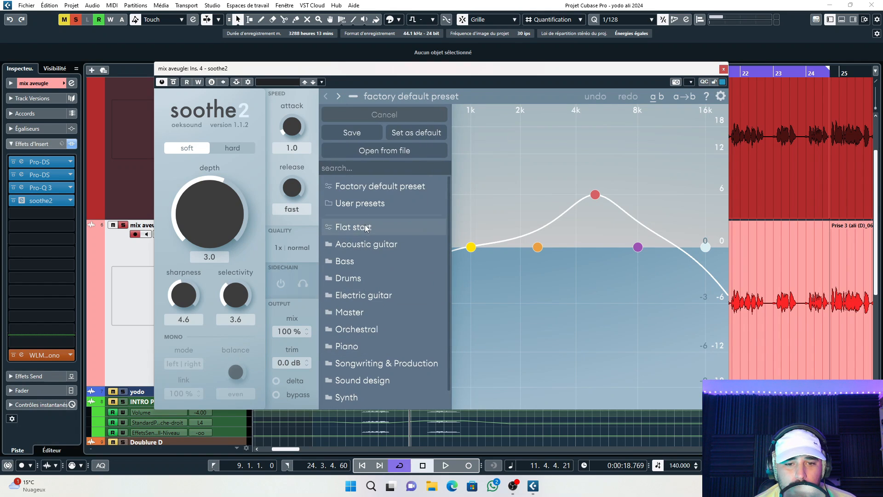
click(363, 226)
click(261, 263)
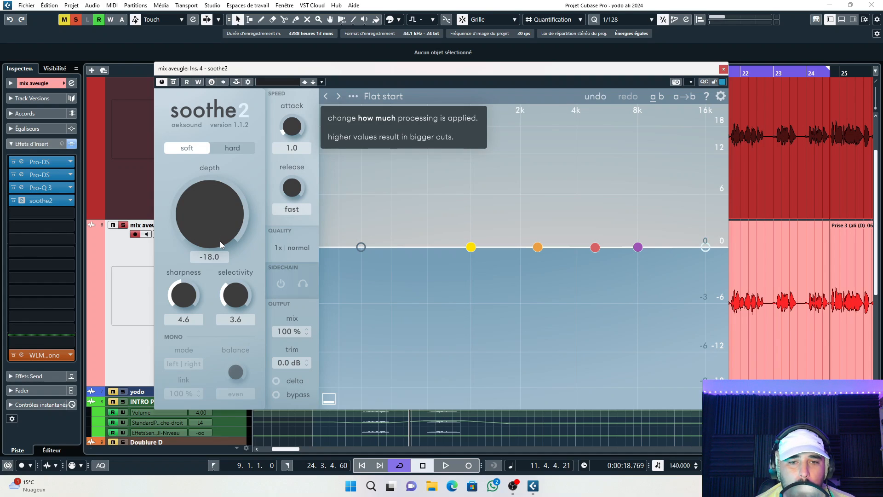
drag(219, 242, 234, 182)
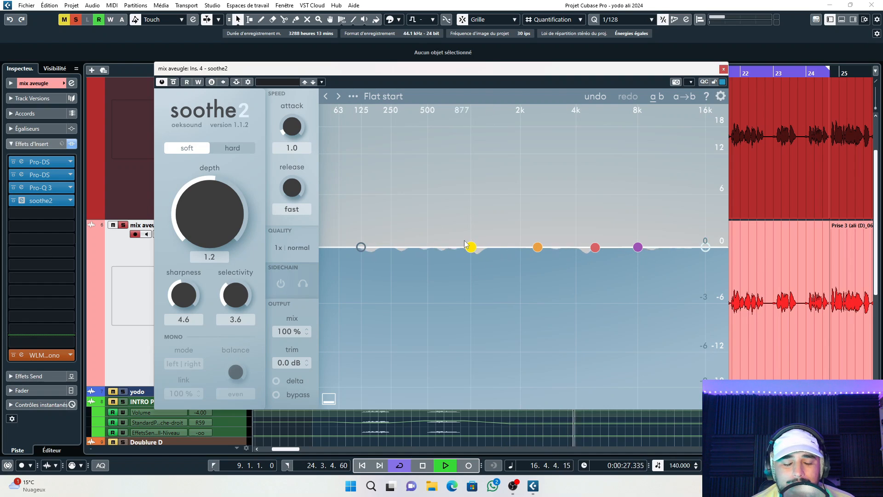
Step: While checking the delta signal during playback, set soothe2 band 1 to about 417 Hz with a sensitivity of about 3.1 dB
drag(473, 249, 415, 193)
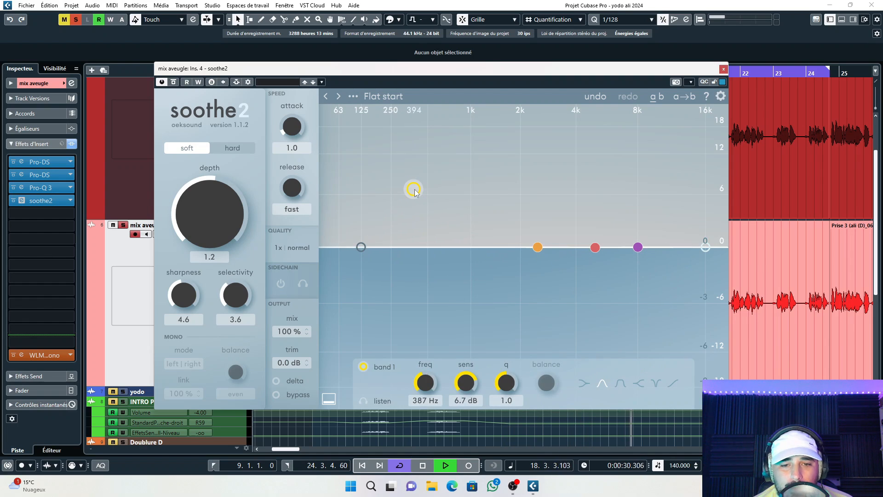
click(276, 382)
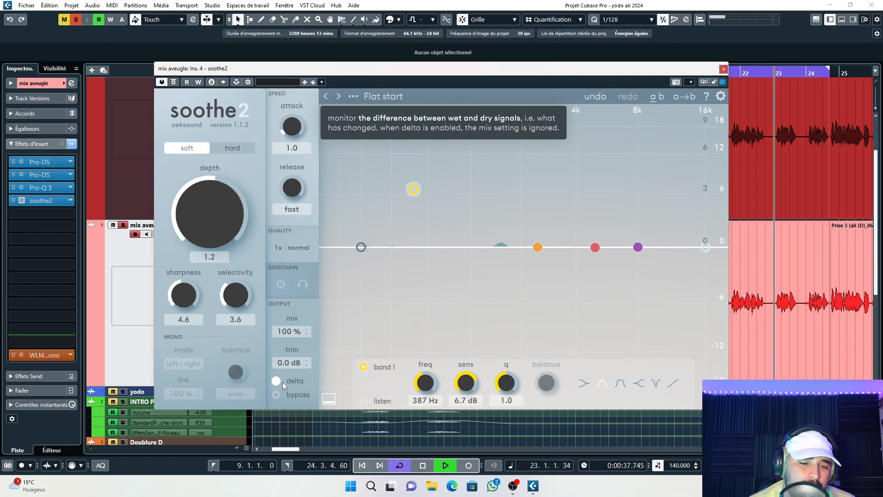
click(276, 381)
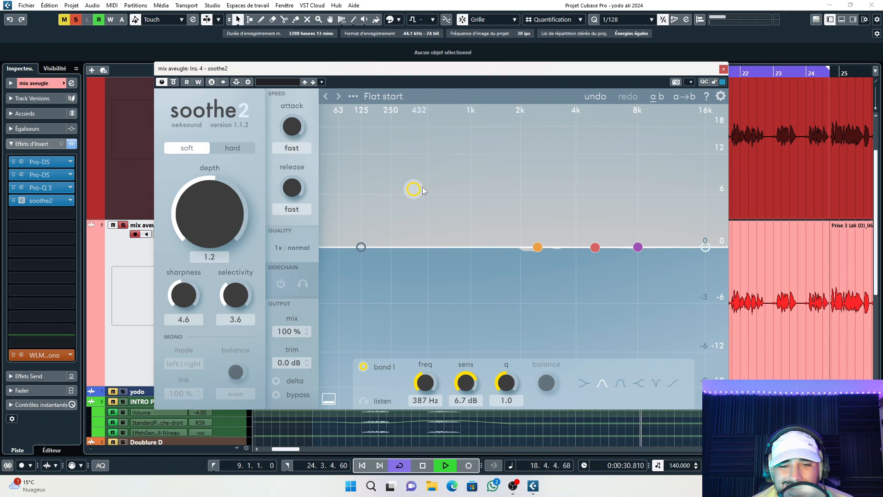
drag(414, 191, 419, 223)
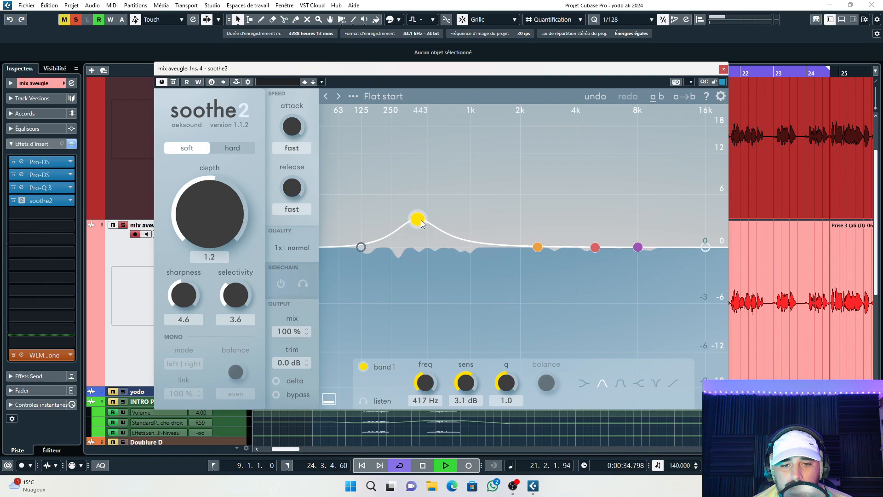
Step: Widen soothe2 band 1 to a q of 0.3 and slightly lower its sensitivity
scroll(420, 223, down, 5)
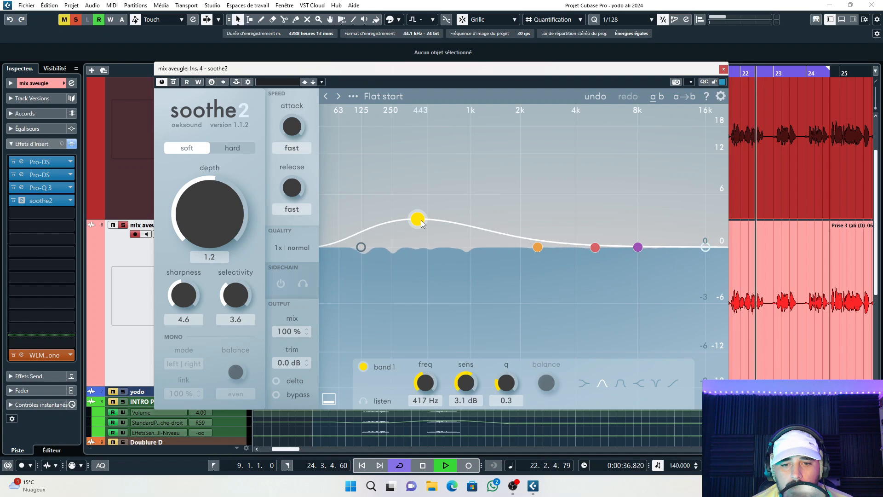
drag(422, 224, 421, 230)
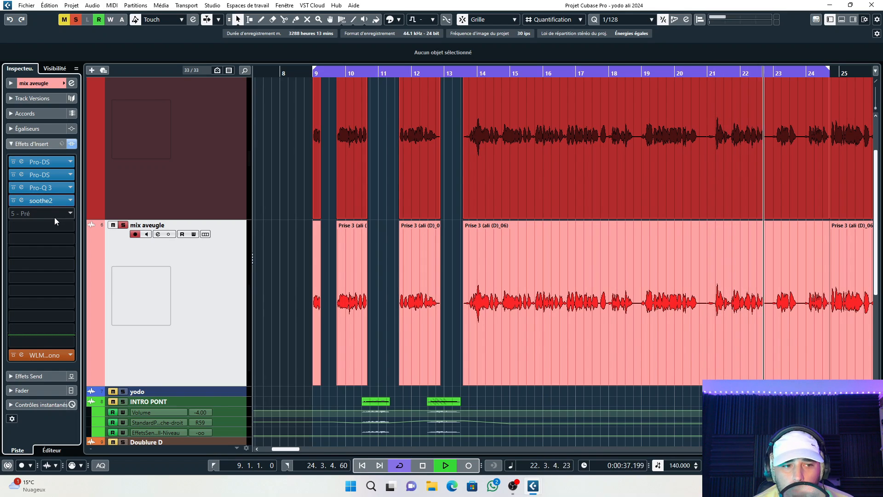
Step: Close soothe2 and insert NLS Channel Mono in the fifth insert slot of the mix aveugle track
click(54, 212)
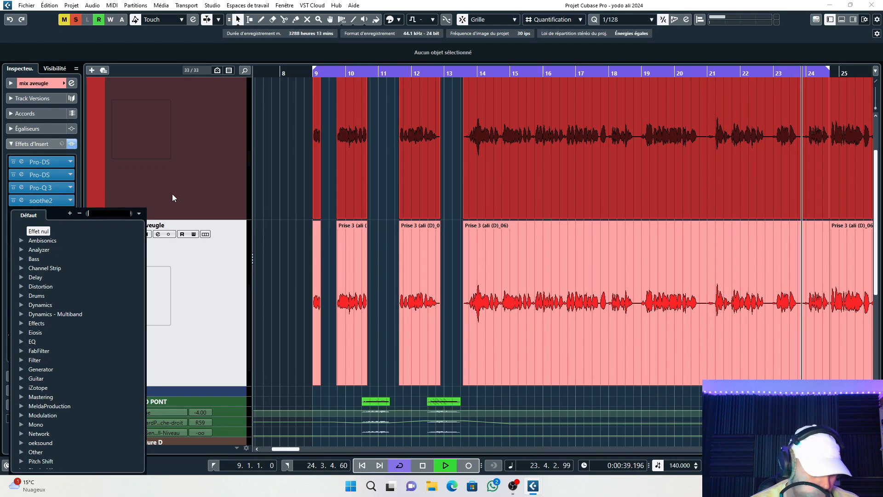
text(nls)
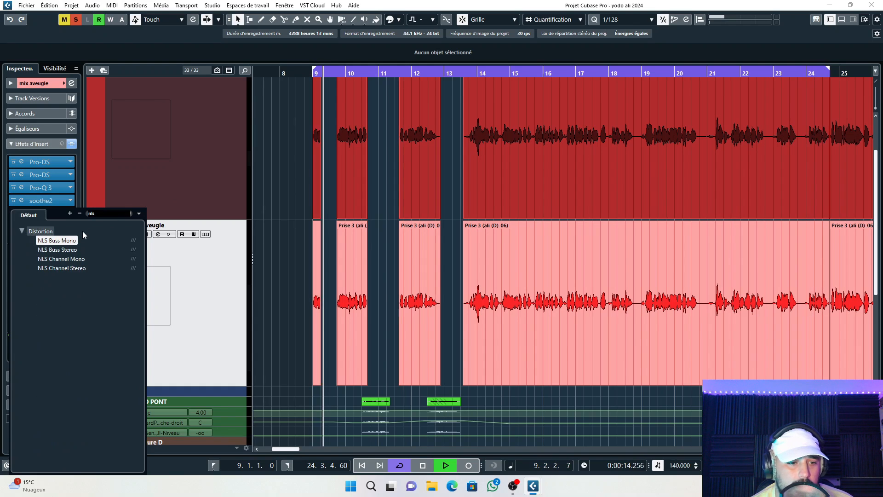
click(68, 260)
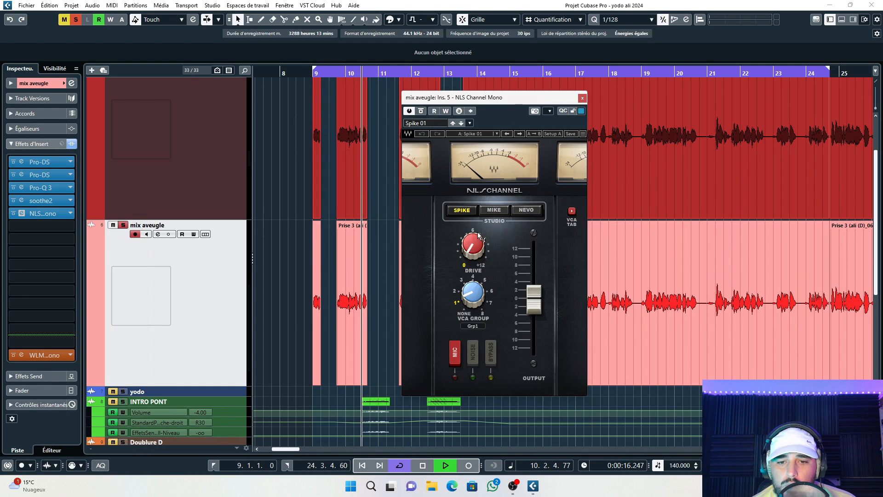
Step: Set the NLS Channel drive to 6, audition the Mike and Nevo consoles and return to Spike
drag(477, 258, 476, 256)
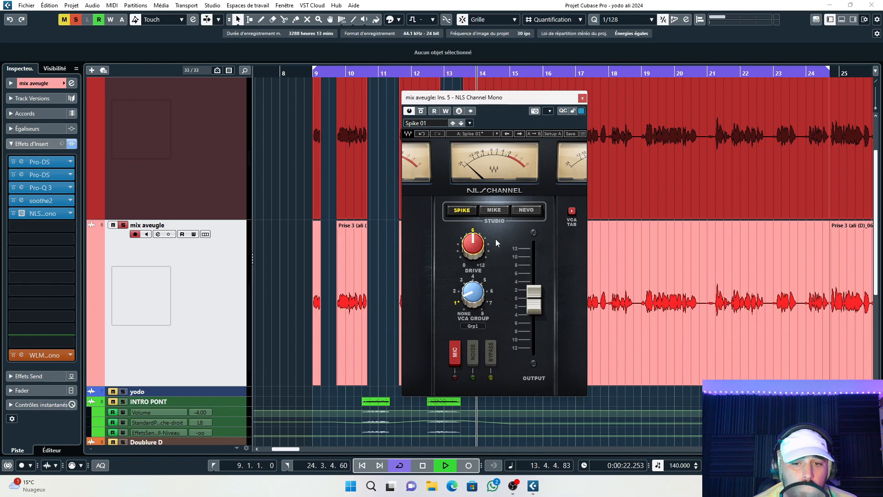
click(494, 210)
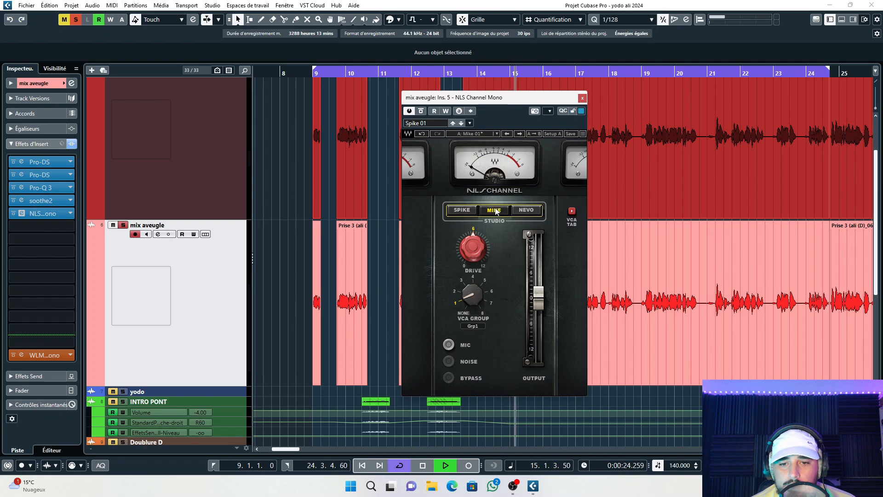
click(519, 210)
click(463, 211)
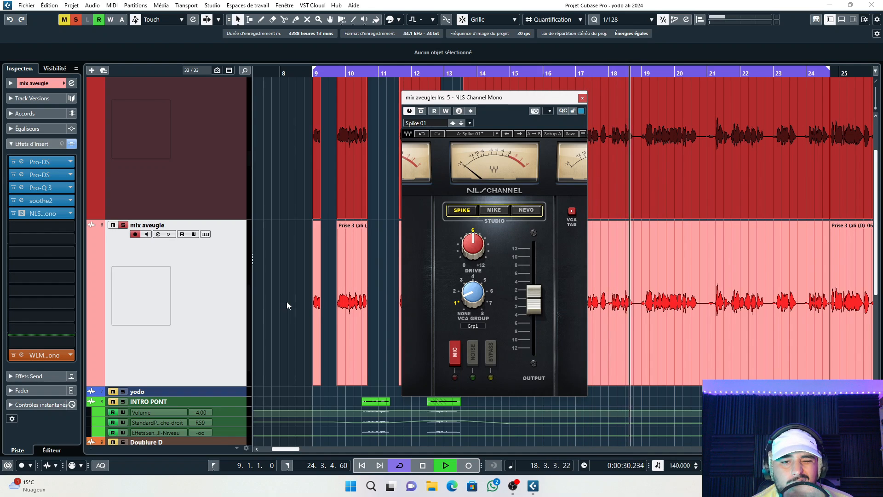
scroll(288, 301, up, 2)
scroll(291, 302, down, 4)
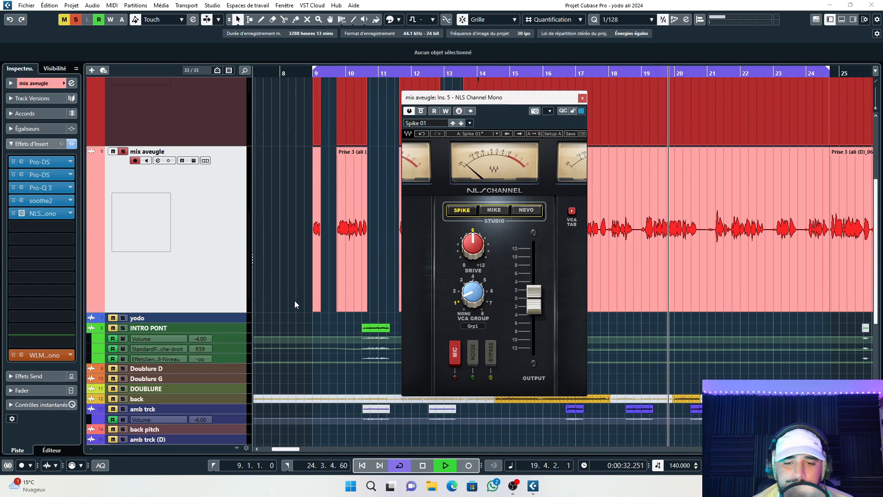
Step: Close NLS Channel and insert Pro-MB in the sixth insert slot of the mix aveugle track
click(585, 98)
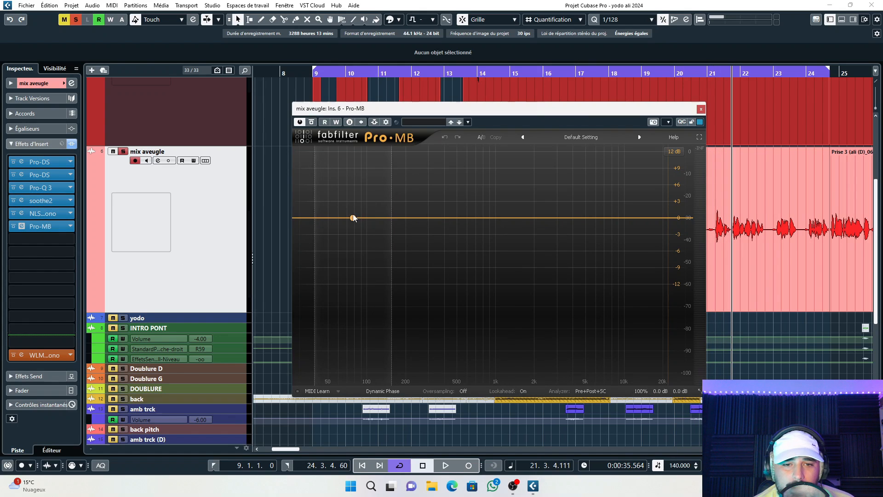
drag(353, 218, 370, 218)
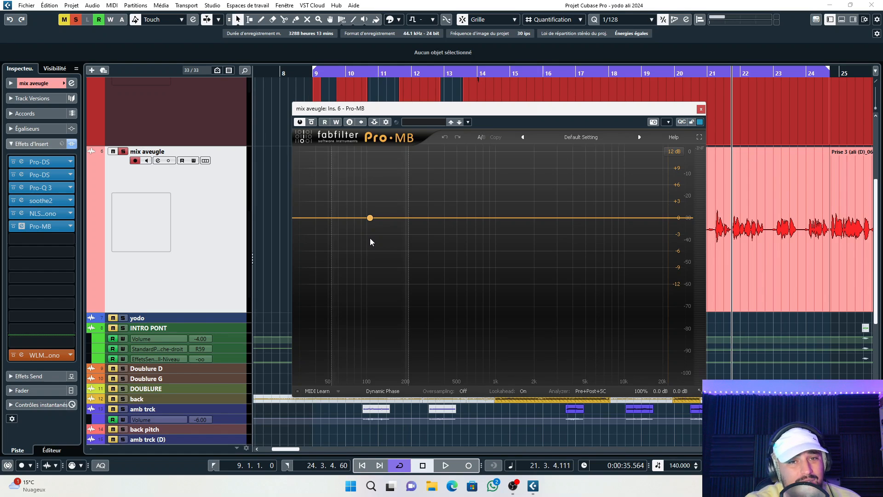
Step: During playback, add a low Pro-MB compression band with its high crossover at about 108 Hz and lower its threshold
key(space)
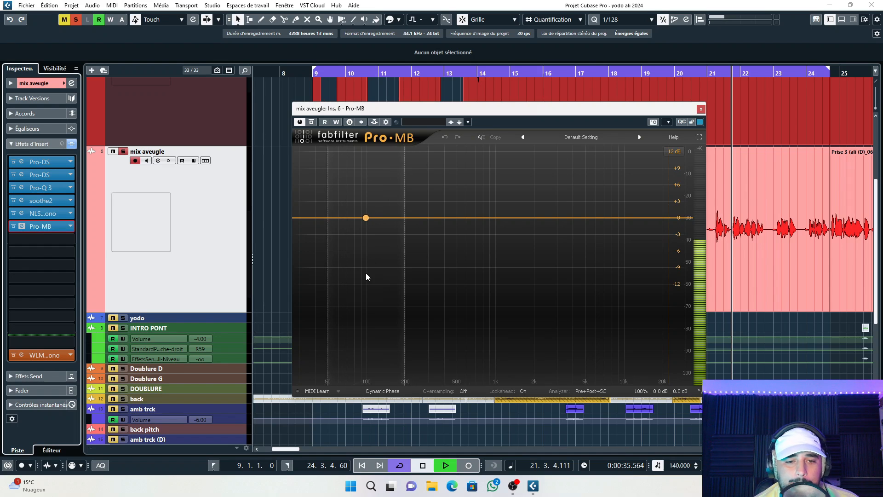
click(343, 251)
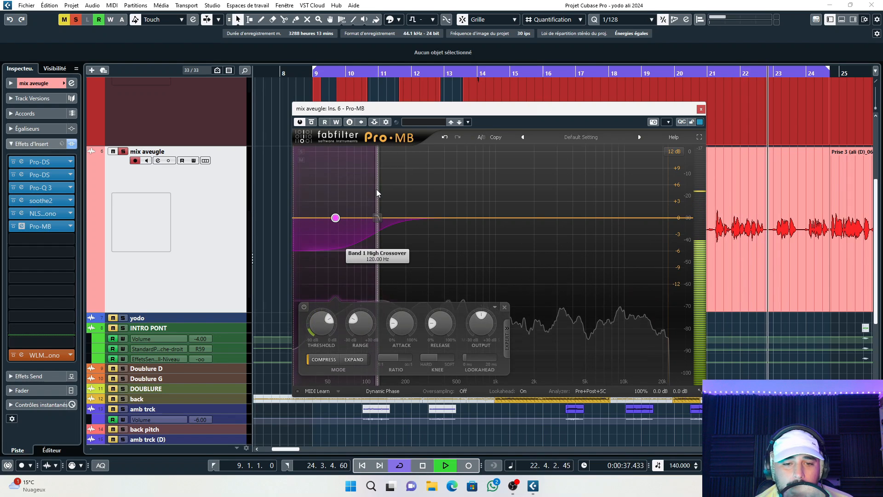
drag(367, 193, 370, 193)
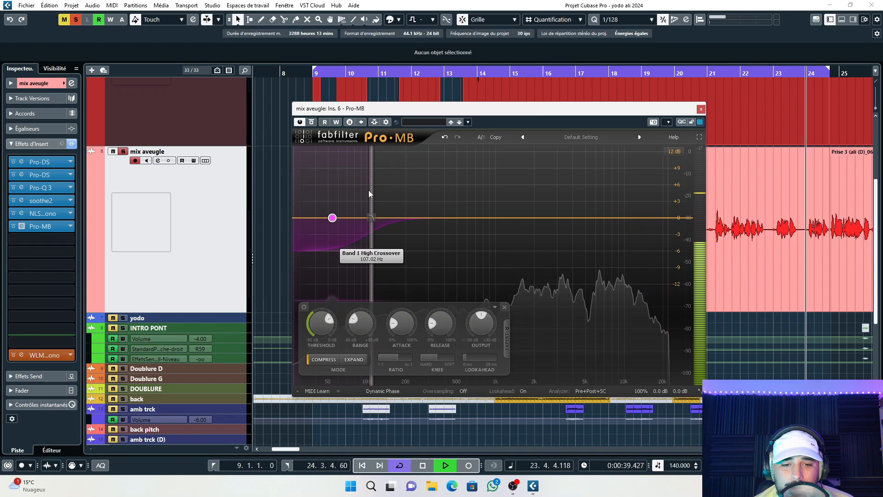
drag(313, 329, 309, 367)
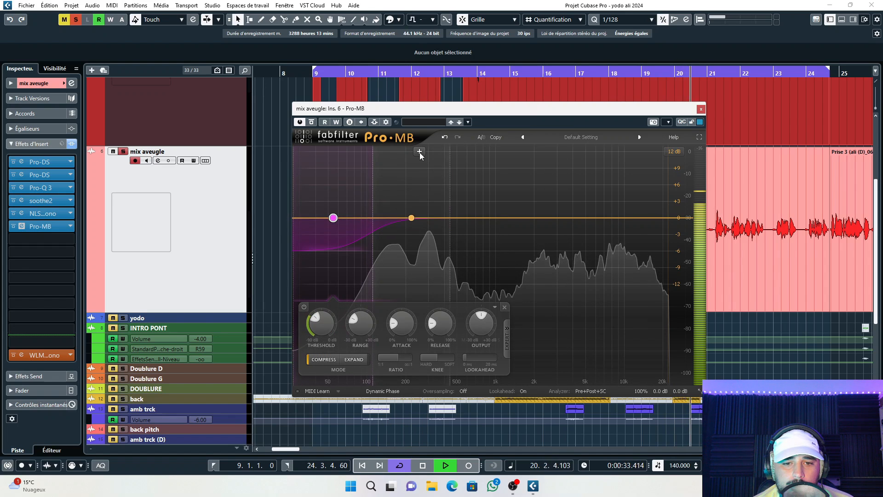
Step: Add a second band above the low one, extend its high crossover to about 640 Hz and lower its threshold
click(420, 154)
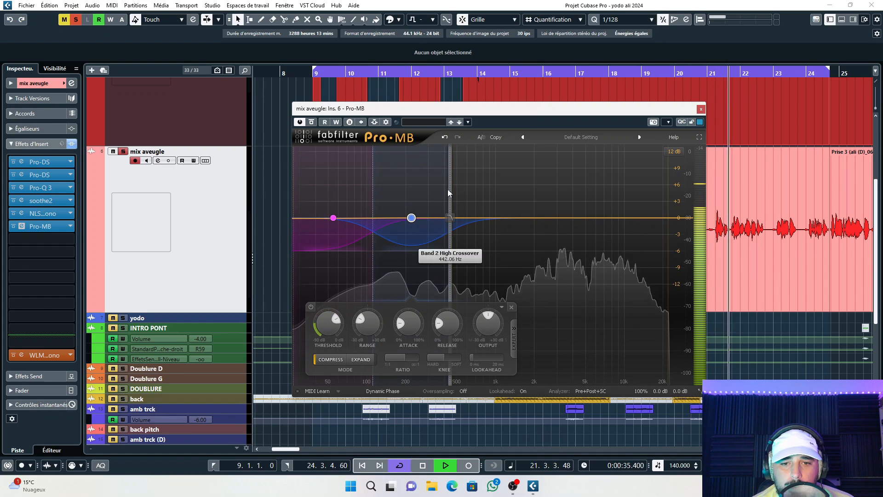
drag(450, 192, 460, 191)
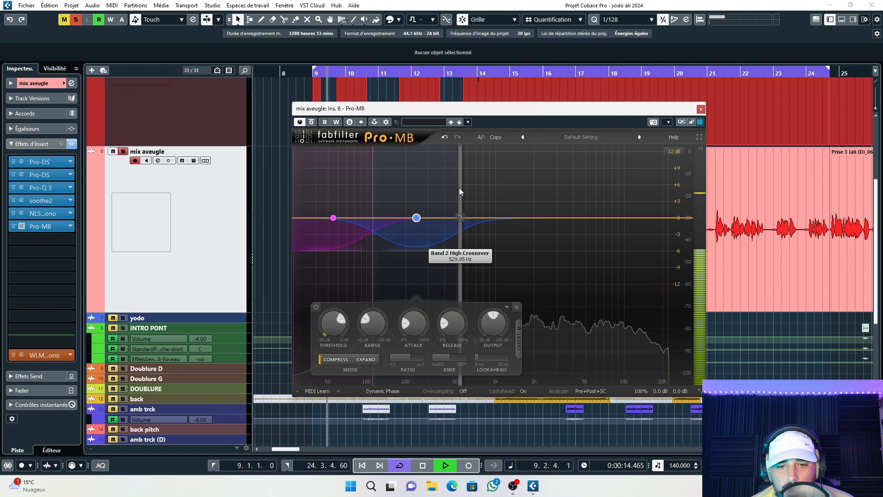
drag(460, 192, 469, 191)
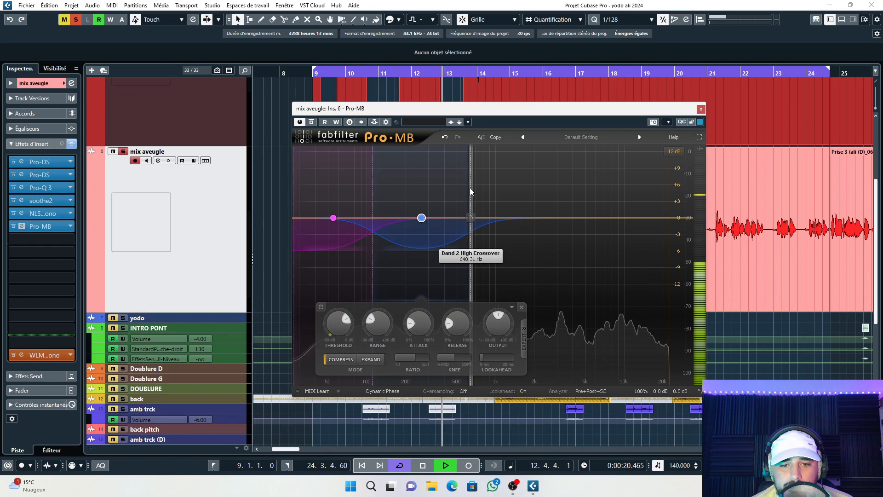
drag(347, 320, 335, 328)
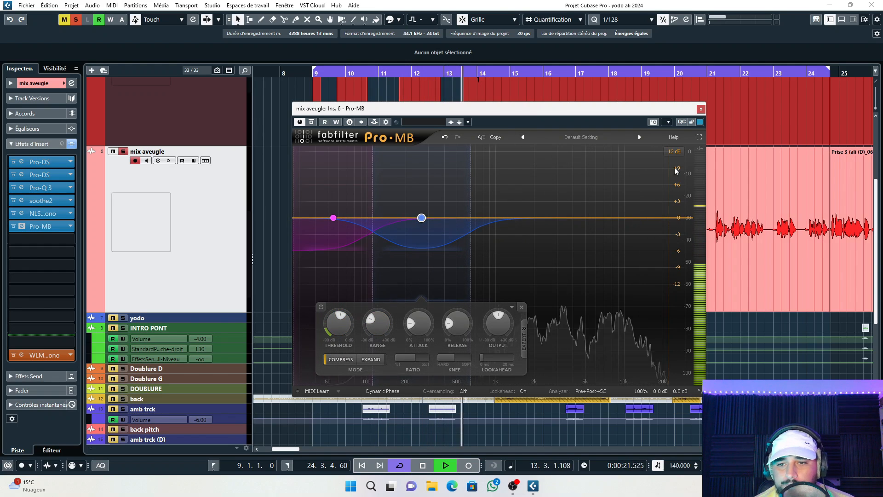
Step: Add a high band, move its low crossover down below 6900 Hz and lower its threshold to just under -31 dB
click(655, 151)
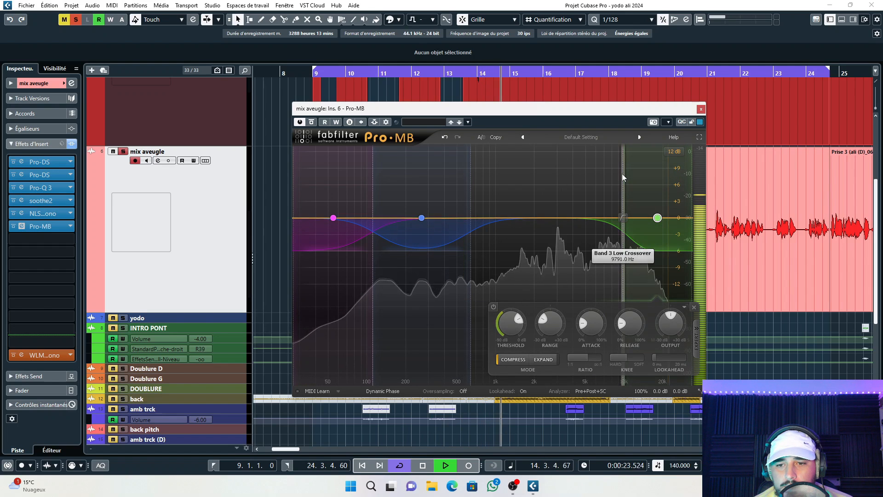
drag(623, 178, 607, 180)
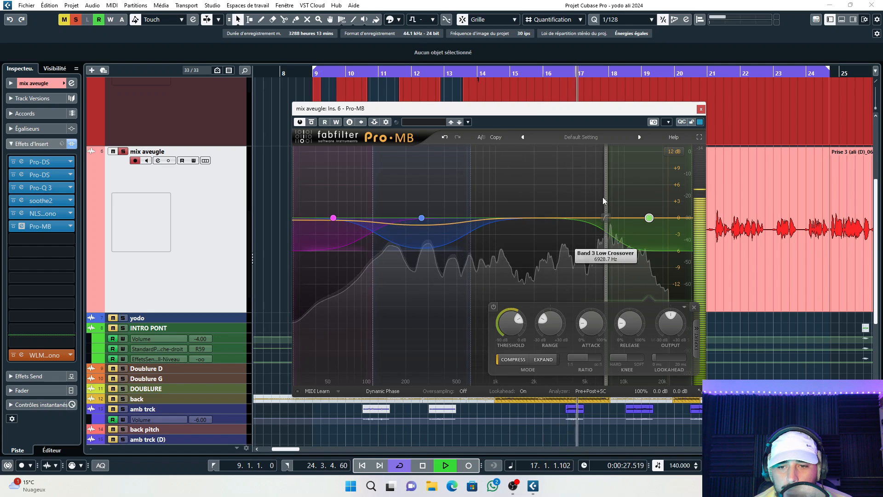
drag(604, 201, 593, 200)
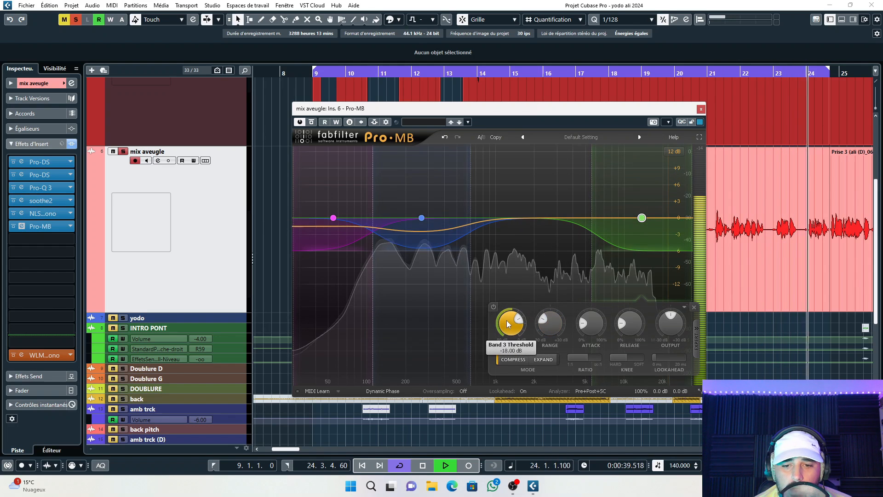
drag(507, 328, 505, 359)
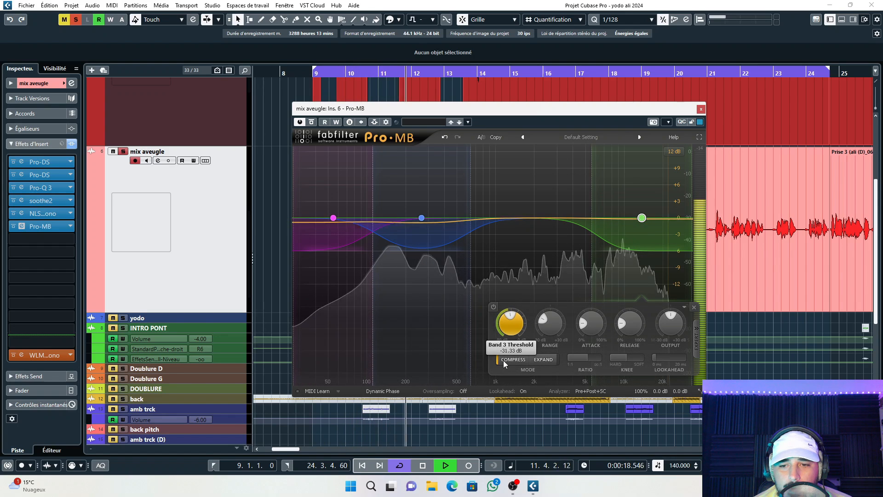
drag(505, 364, 504, 368)
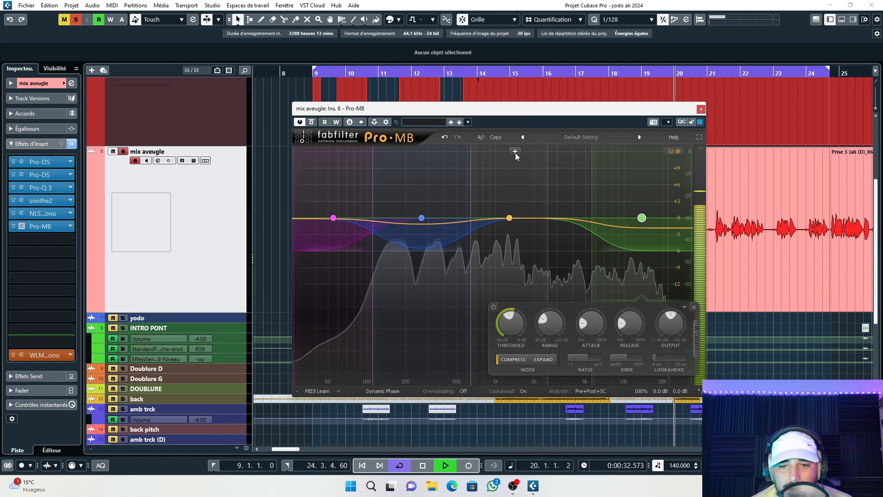
Step: Add a fourth band above the 640 Hz crossover, try its high crossover at about 6181 Hz and undo that move
click(515, 151)
drag(563, 188, 597, 147)
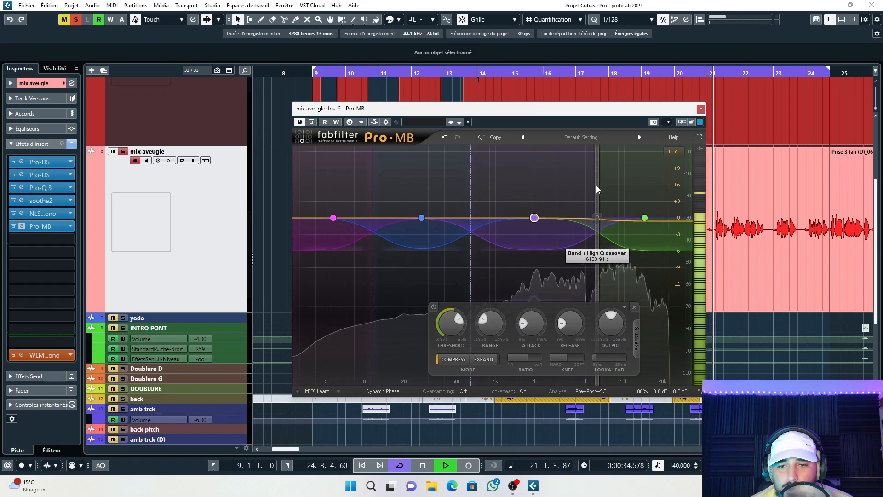
click(442, 138)
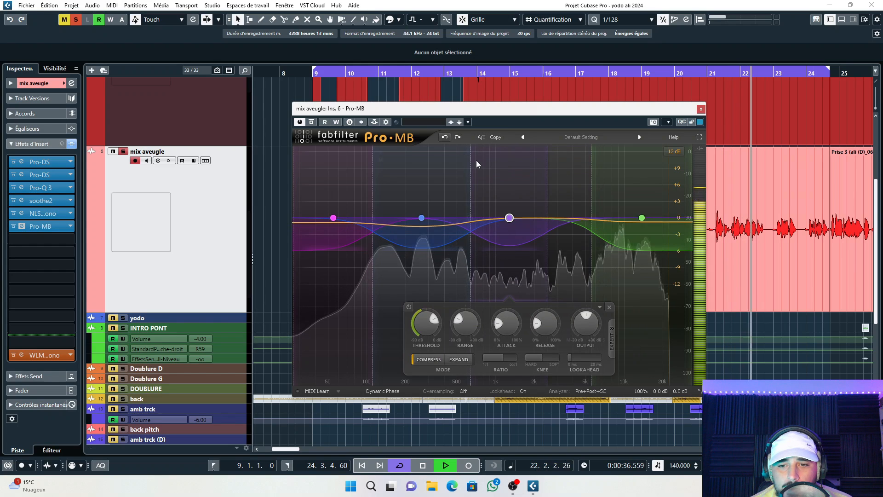
Step: Try raising the high band's output level in Pro-MB and undo the change
click(641, 218)
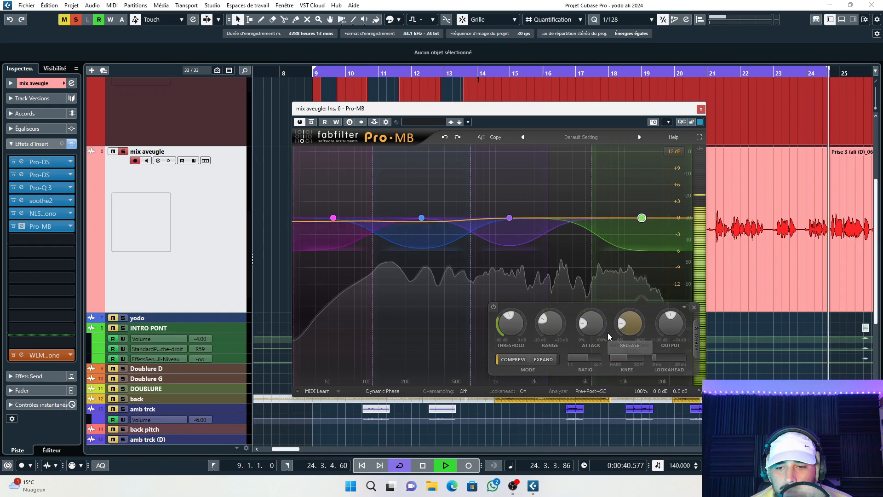
drag(642, 218, 641, 210)
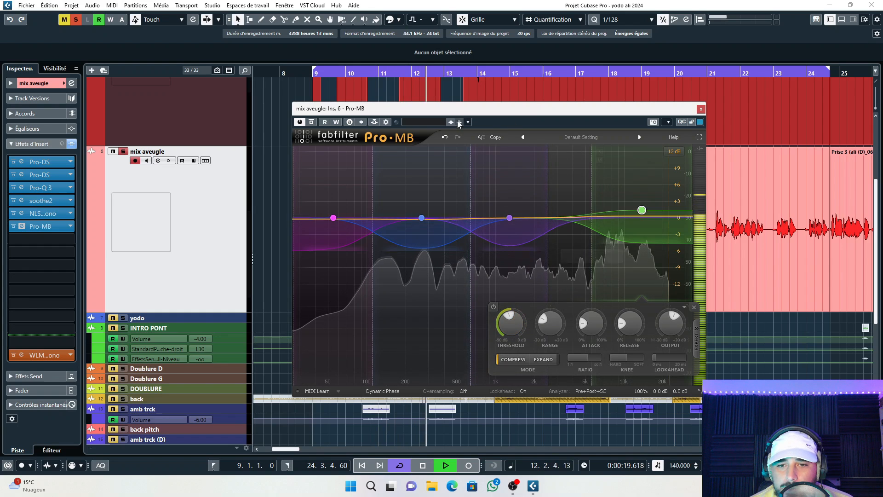
click(445, 137)
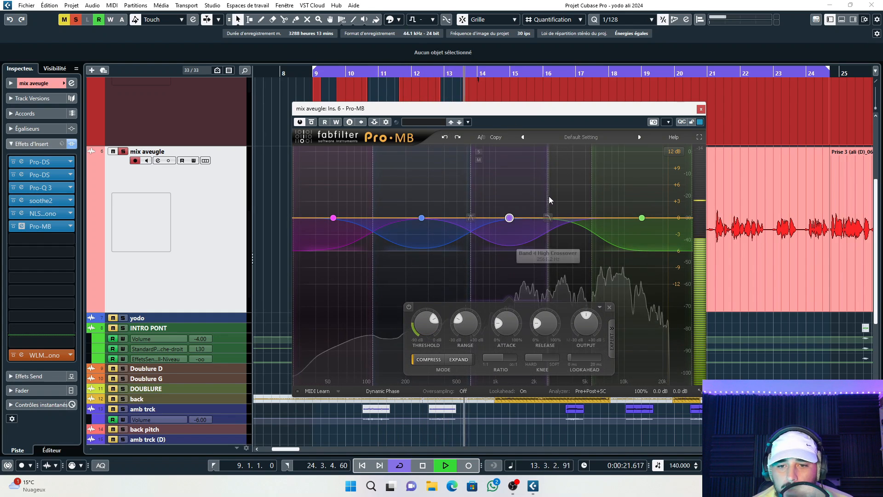
Step: Extend the fourth band up to the high band's low crossover and lower its threshold below -24 dB
drag(560, 203, 592, 202)
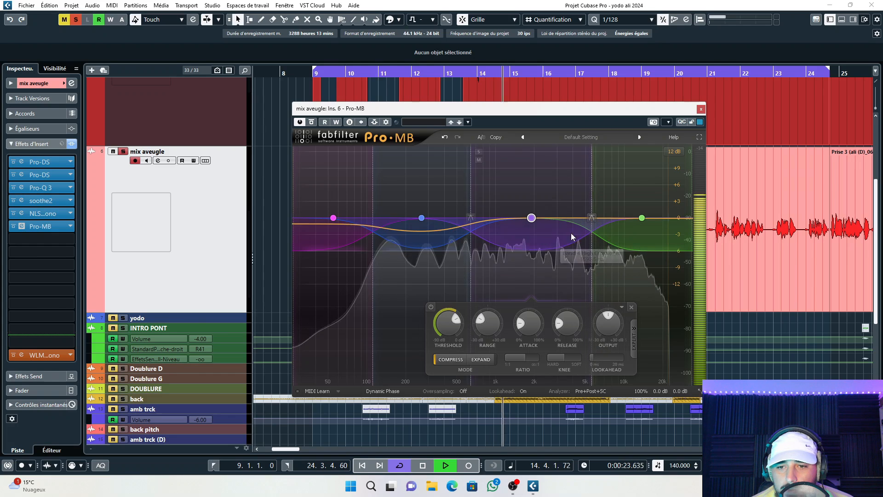
mouse_move(444, 323)
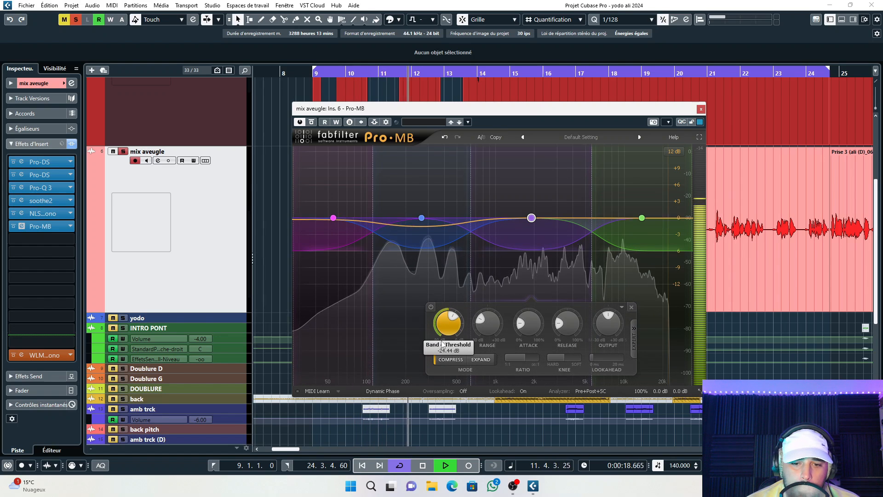
drag(442, 343, 443, 353)
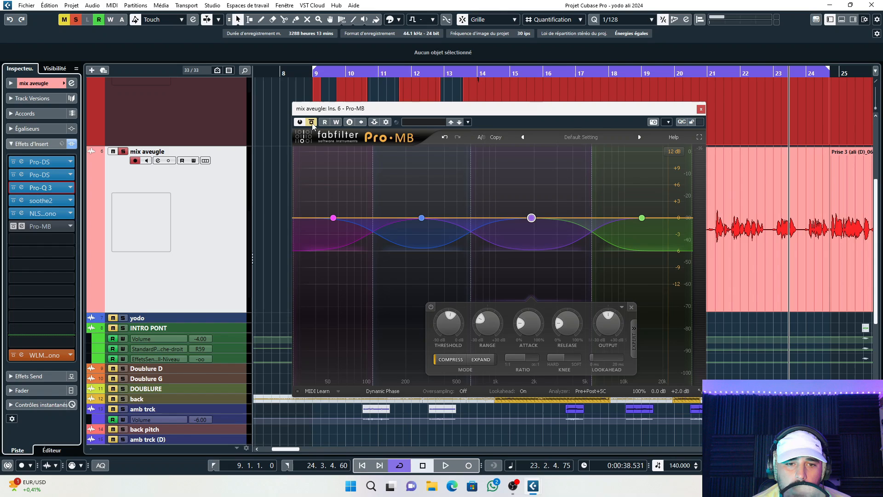
Step: With the Pro-MB output at +2.0 dB, end the bypass comparison and close the plug-in
click(312, 123)
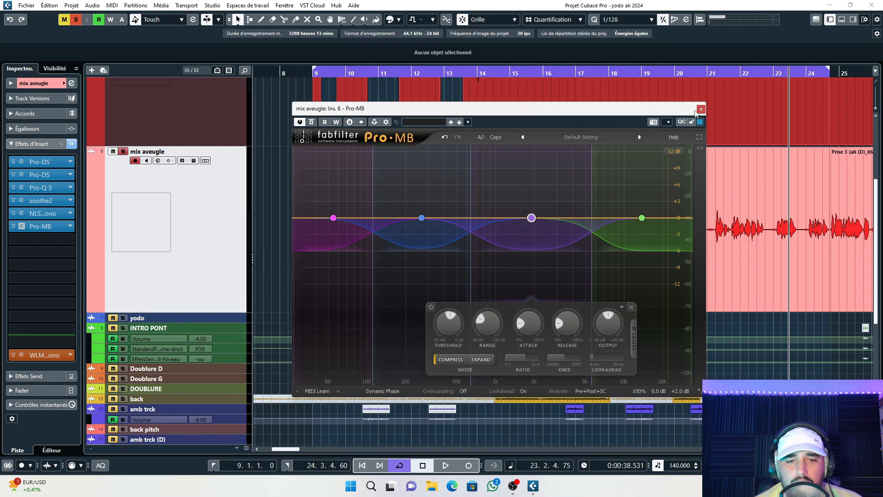
click(700, 110)
click(44, 238)
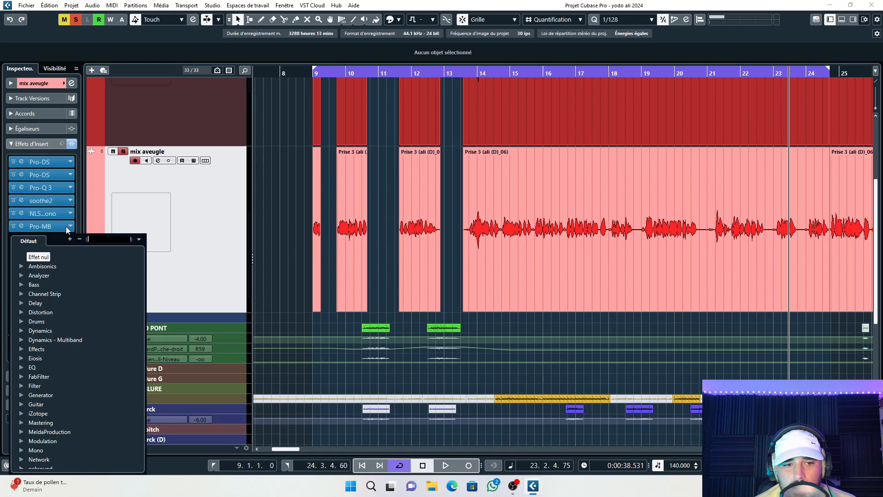
click(33, 256)
click(56, 241)
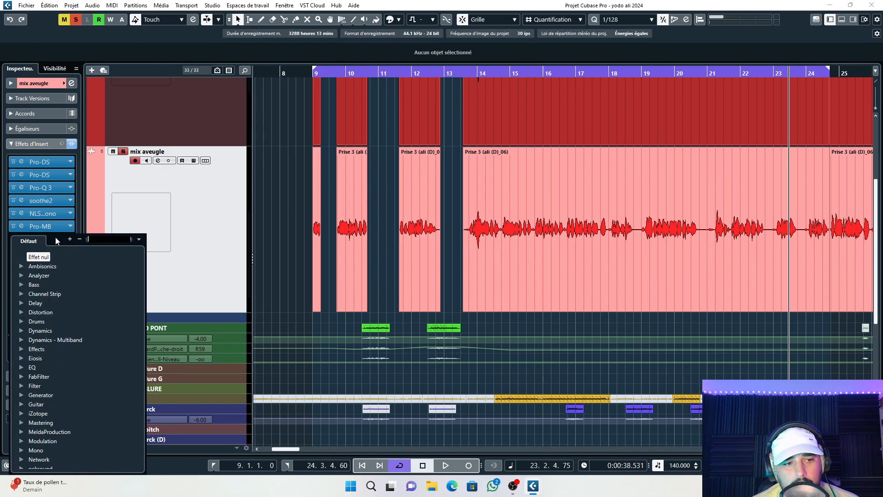
click(276, 219)
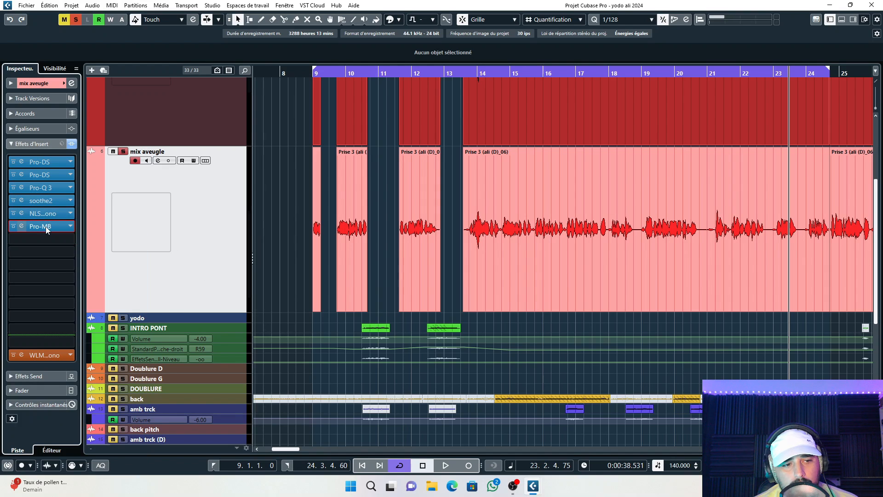
click(22, 226)
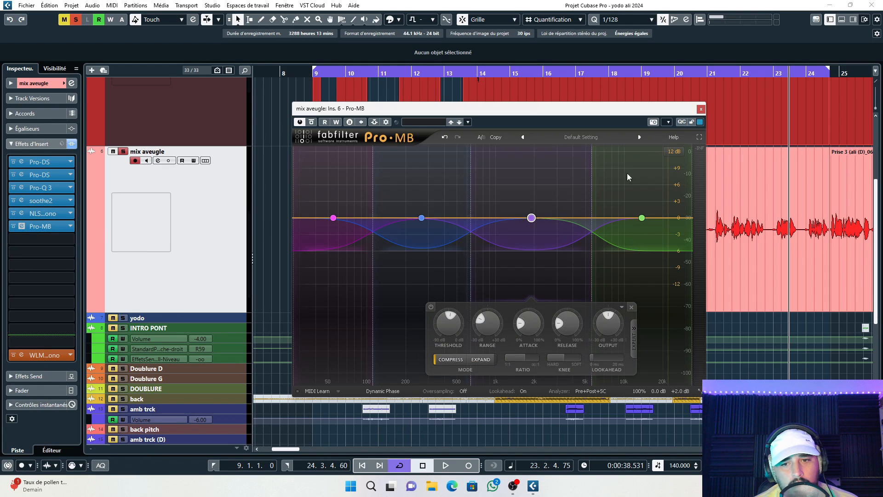
click(702, 110)
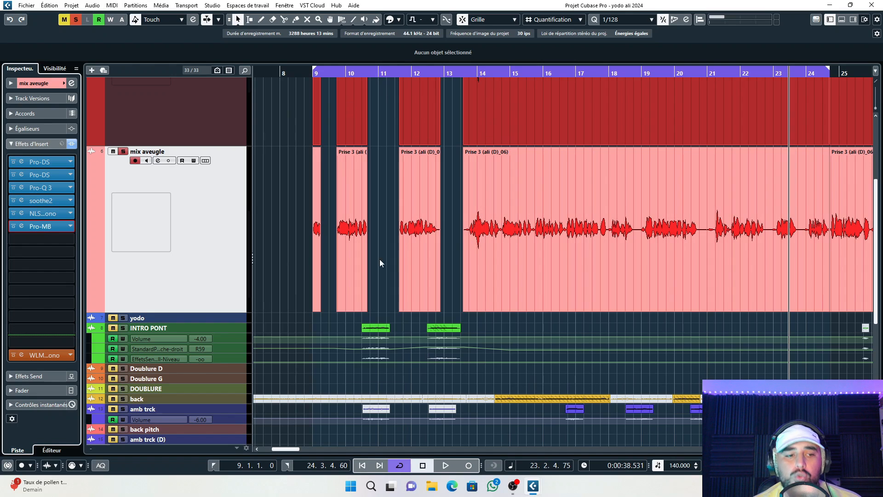
Step: Insert PAZ-Meters Mono on the mix aveugle track, place it in insert slot 14 and play the vocal through it
click(41, 242)
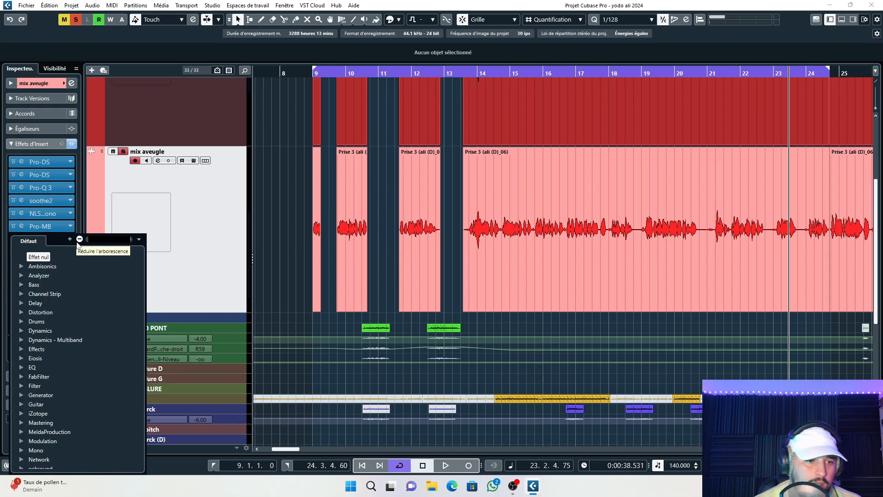
click(22, 275)
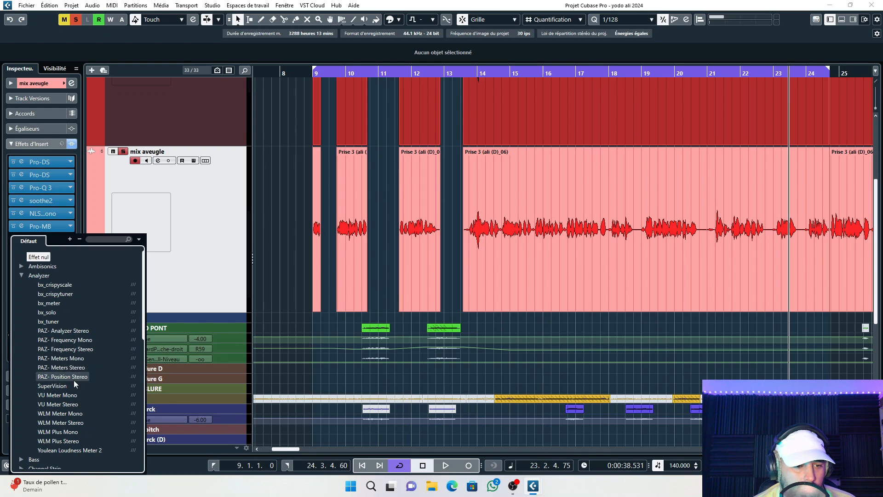
click(79, 360)
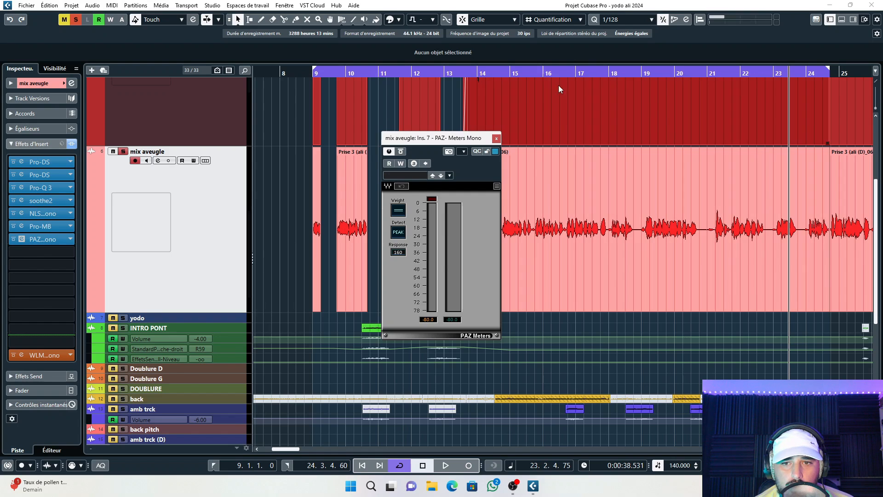
drag(542, 72, 510, 74)
key(space)
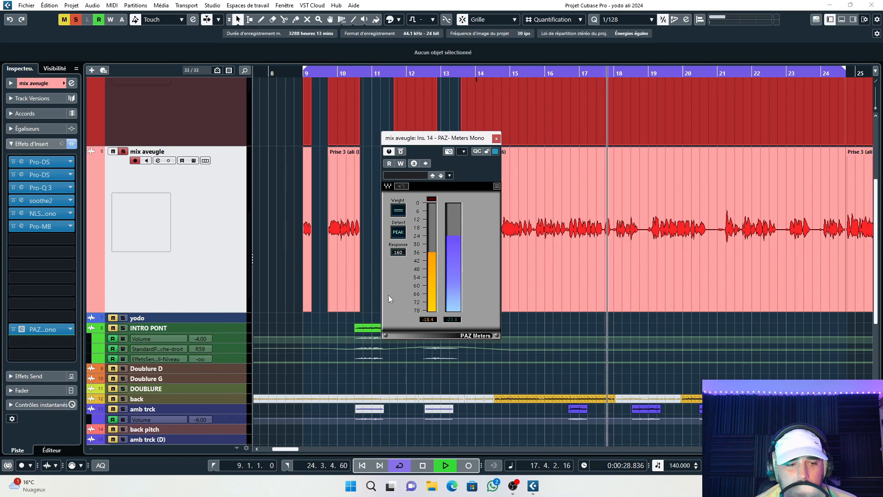
key(space)
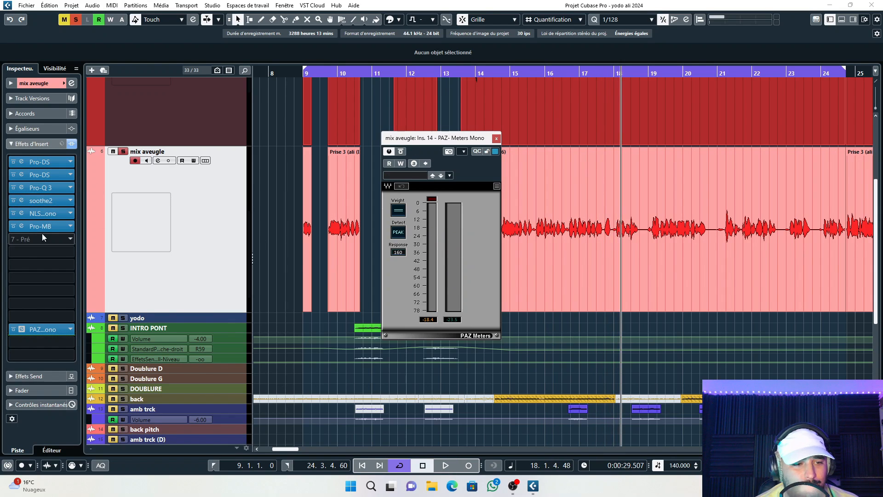
Step: Insert the FET-A76 compressor in slot 7, after Pro-MB, and move its window higher over the project
click(42, 238)
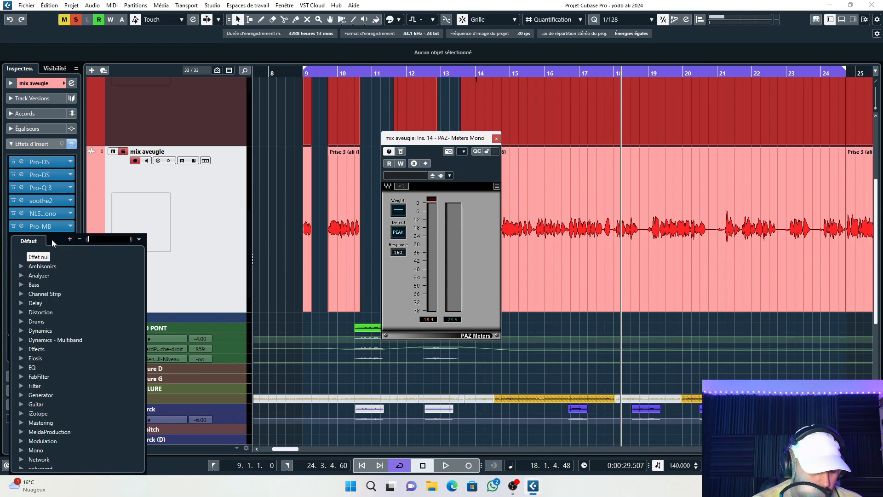
text(fet)
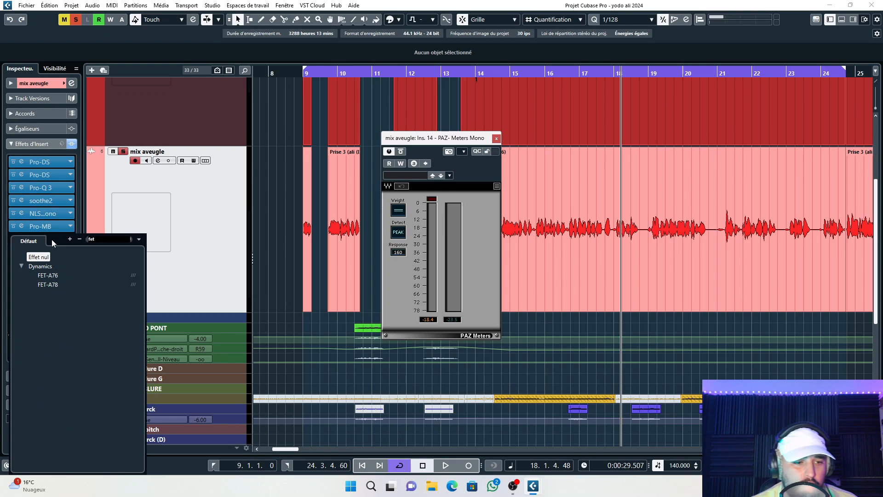
click(48, 276)
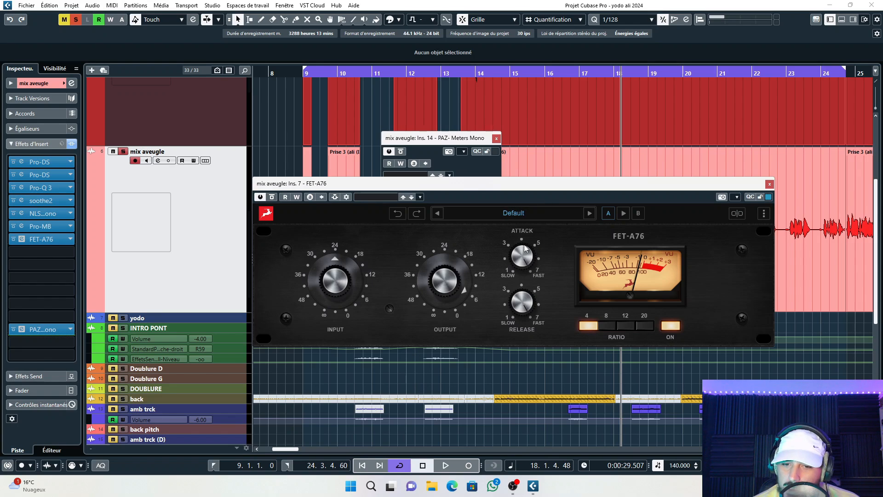
drag(486, 189, 478, 154)
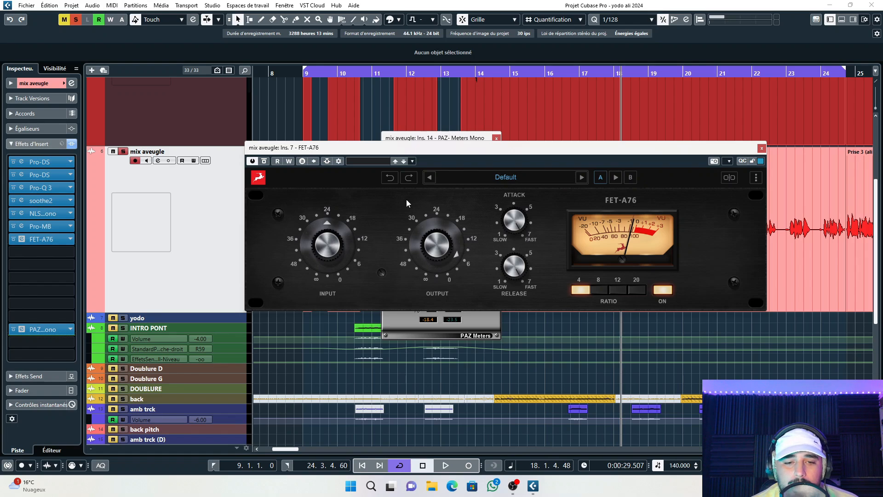
Step: Play the vocal from bar 9 and raise the FET-A76 input to about the 18 mark
click(308, 72)
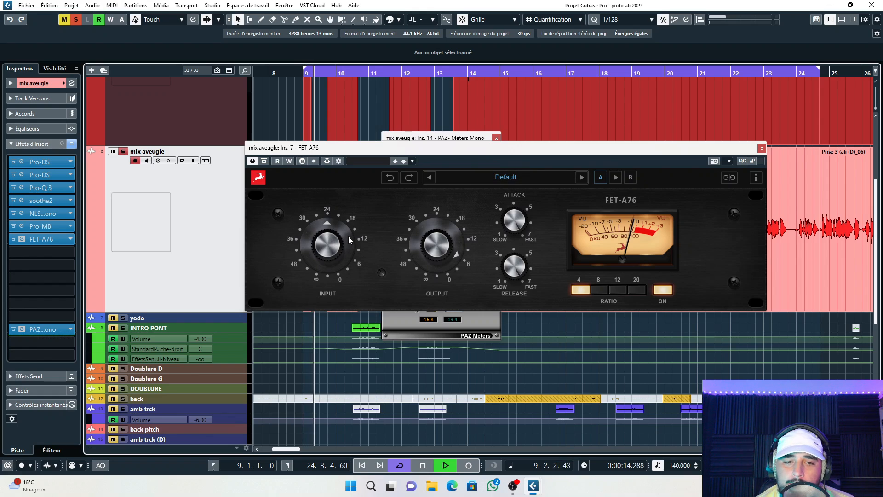
mouse_move(331, 252)
mouse_down()
mouse_move(337, 227)
mouse_move(334, 255)
mouse_up()
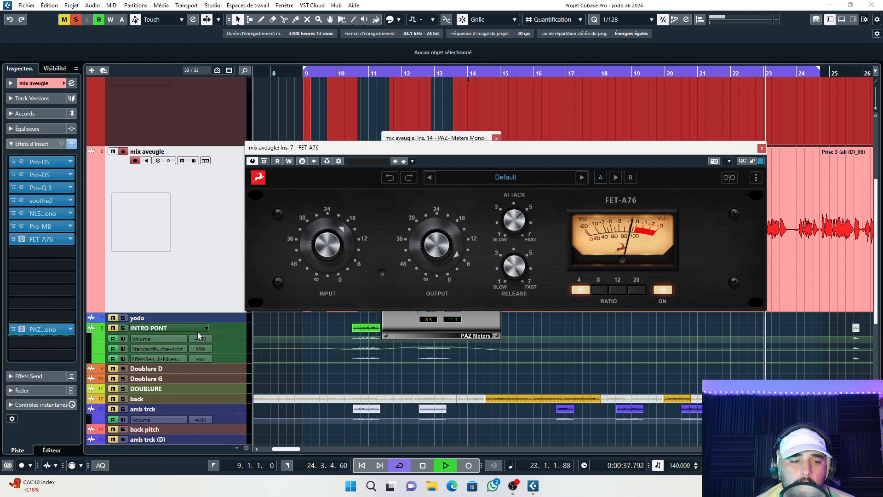
key(space)
Step: Bring the PAZ meter in front of the compressor and play from bar 9 to measure the compressed vocal's peak level
click(52, 330)
click(52, 331)
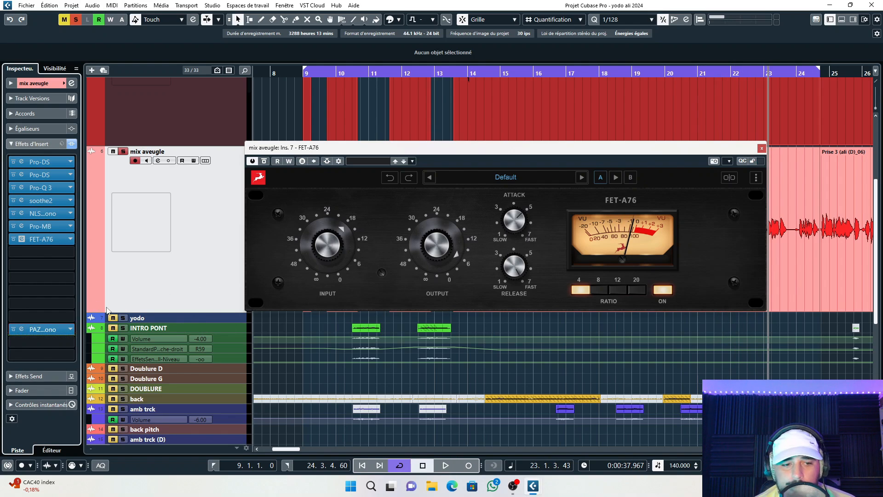
click(56, 329)
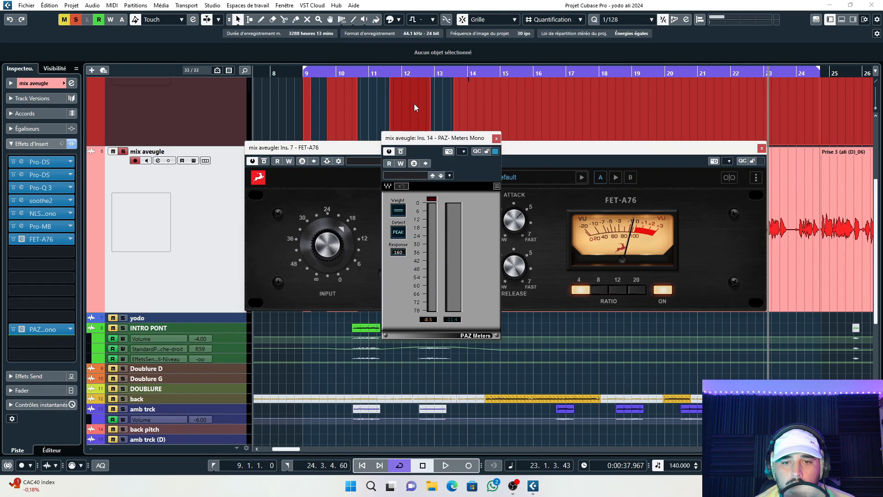
drag(298, 71, 295, 76)
key(space)
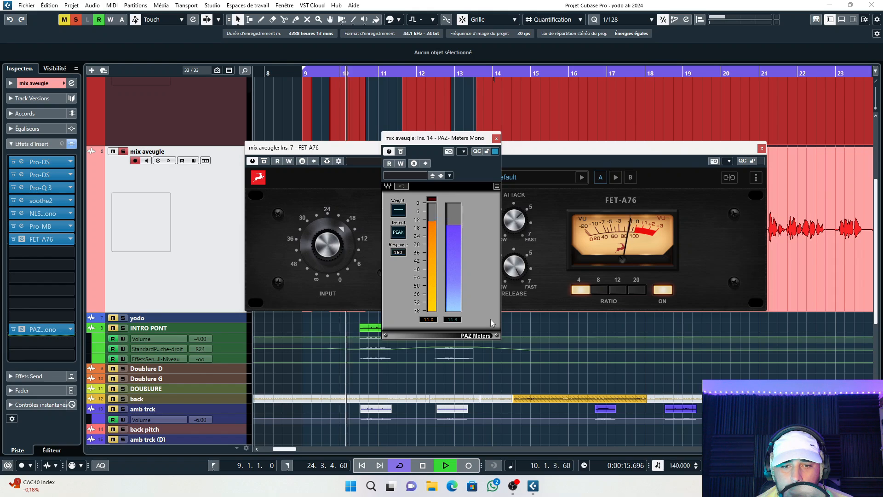
key(space)
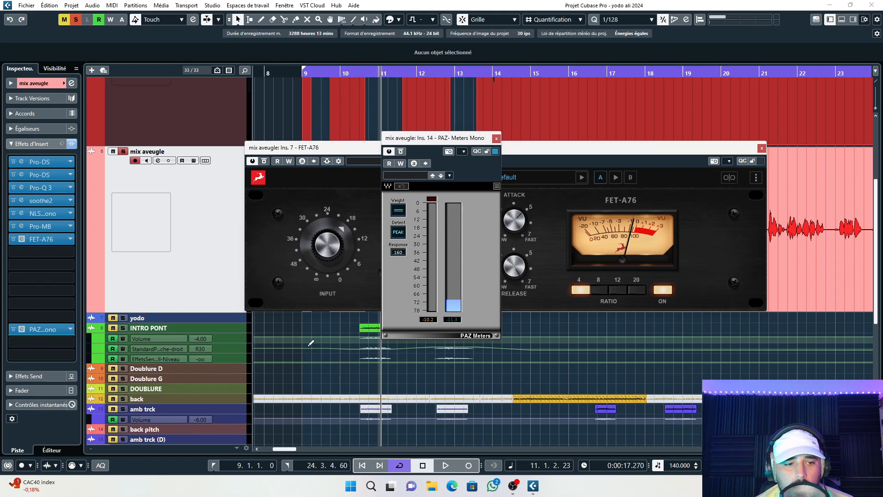
Step: Bypass the FET-A76, reset the PAZ peak reading and play from bar 9 to measure the uncompressed vocal's level
click(14, 239)
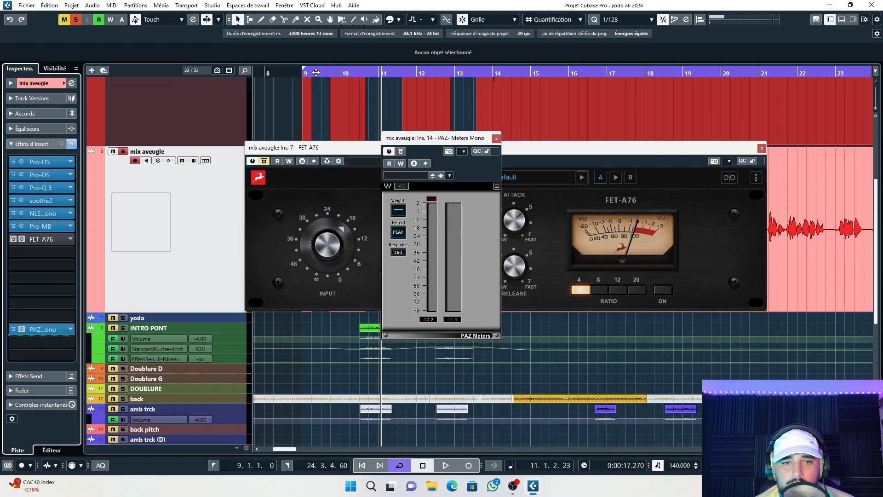
click(424, 320)
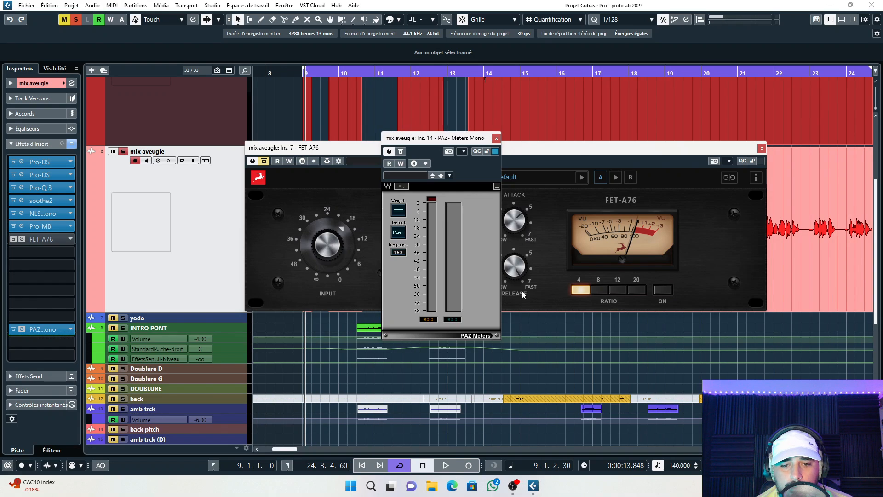
key(space)
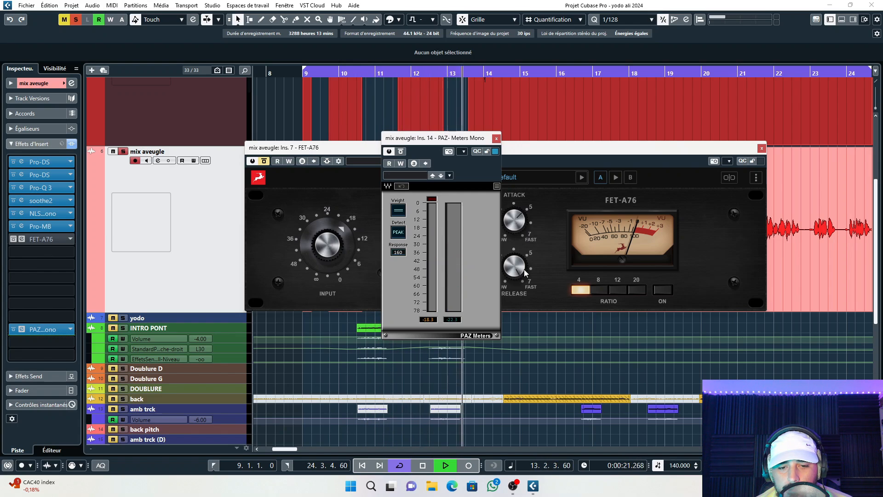
key(space)
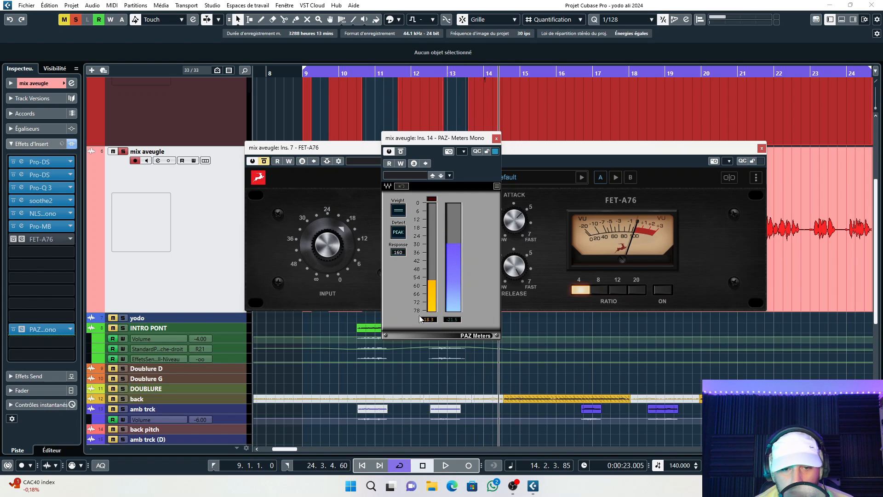
Step: Re-enable the FET-A76 and lower its output to slightly below the 12 mark while metering the vocal from bar 9
drag(303, 73, 303, 78)
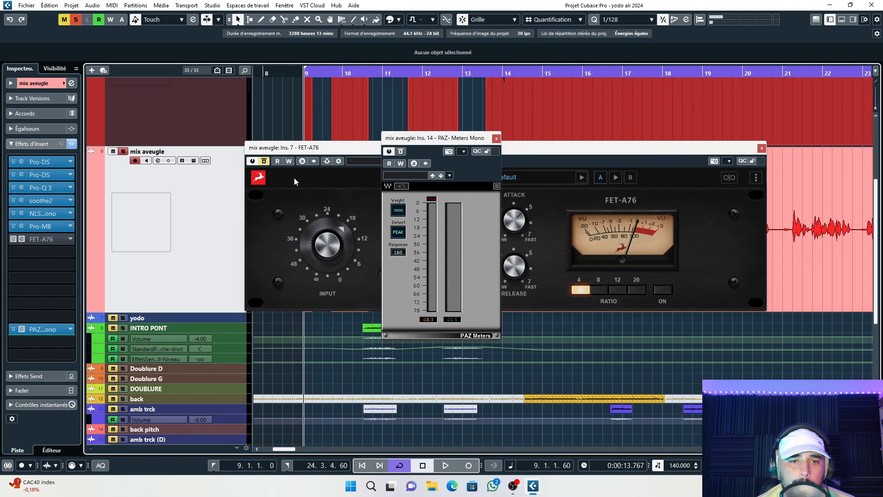
click(13, 239)
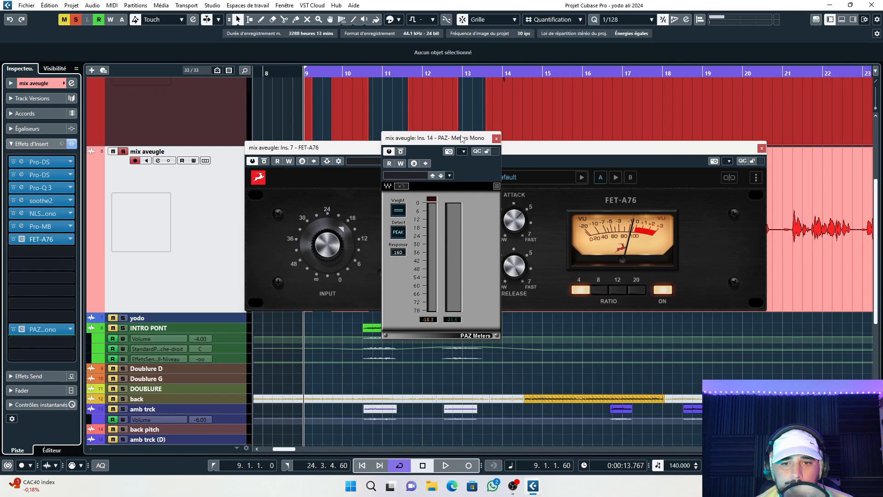
drag(437, 138, 666, 141)
key(space)
drag(431, 245, 431, 237)
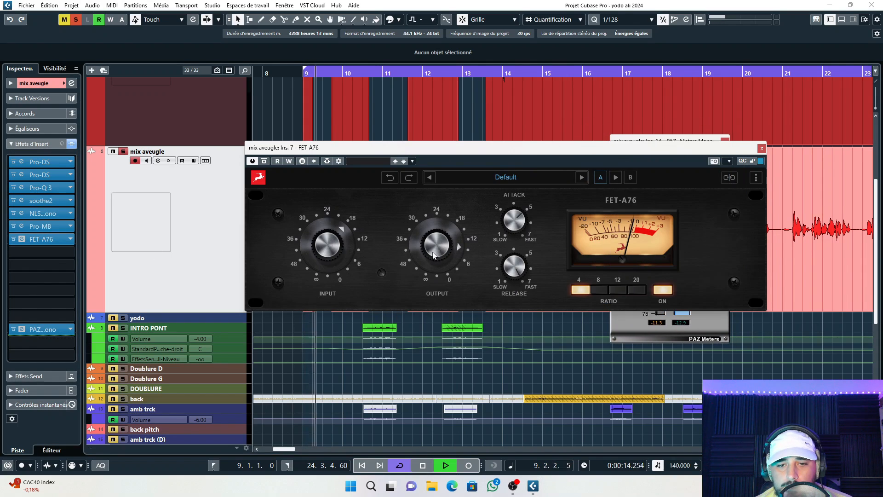
click(661, 205)
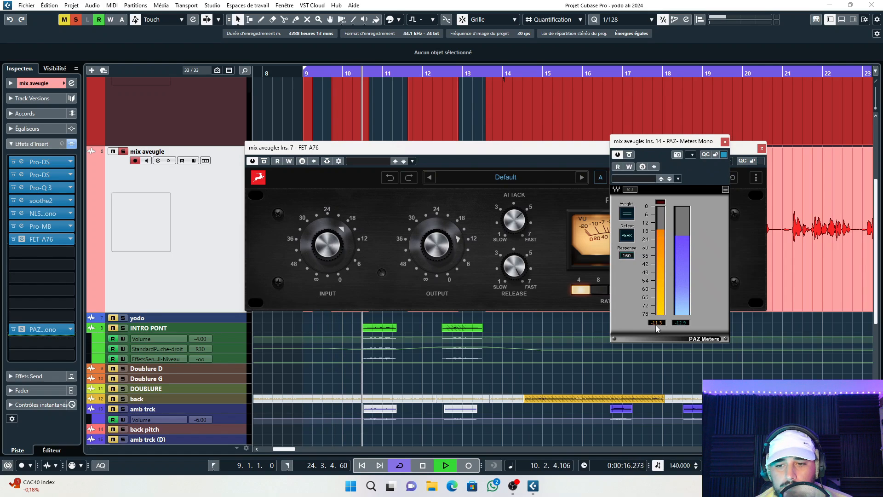
key(space)
key(space)
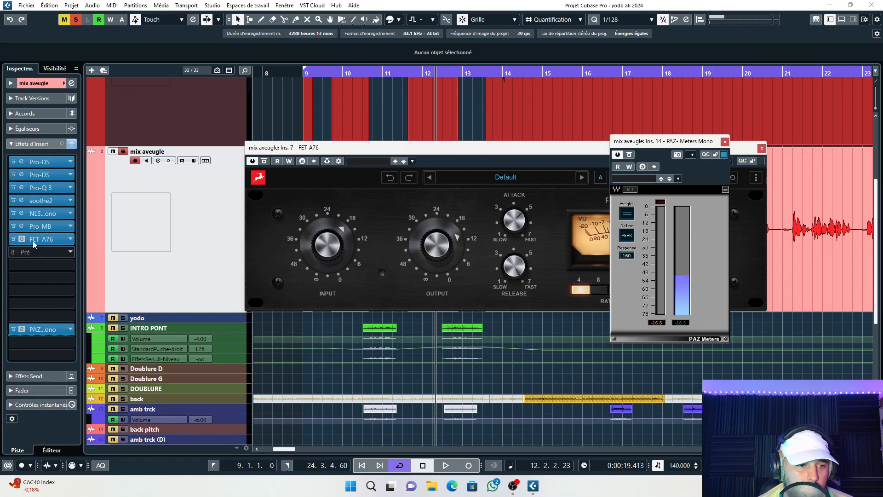
Step: Insert the CLA-2A Mono compressor in slot 8, after the FET-A76
click(45, 249)
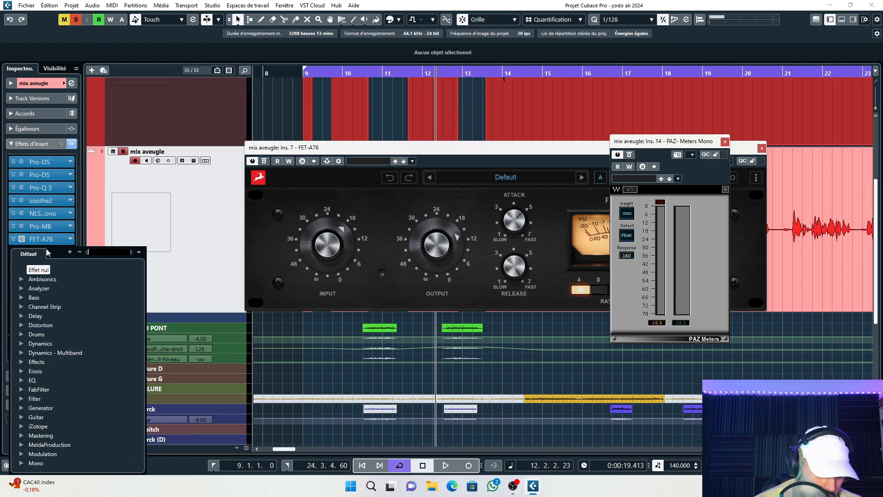
text(la)
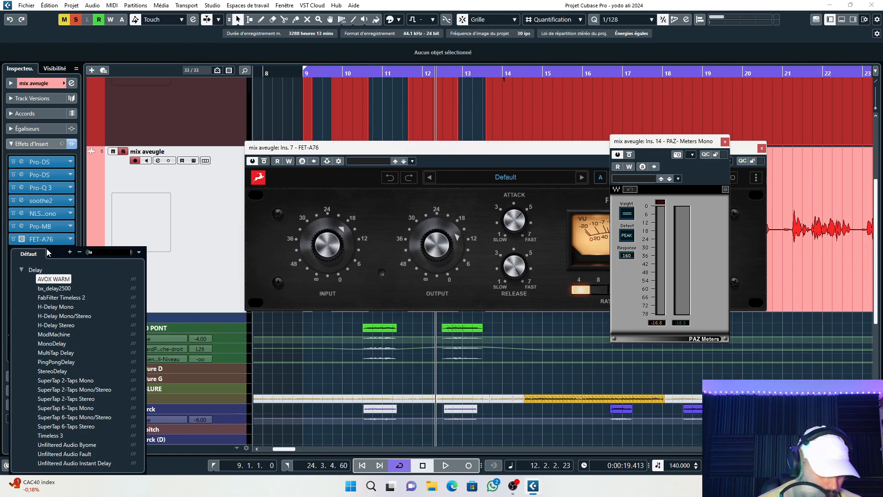
key(BackSpace)
key(BackSpace)
text(cla)
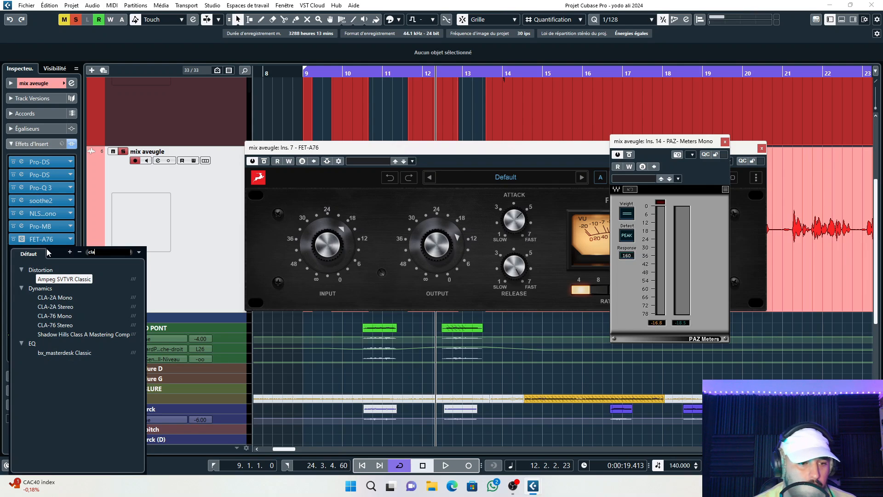
click(54, 297)
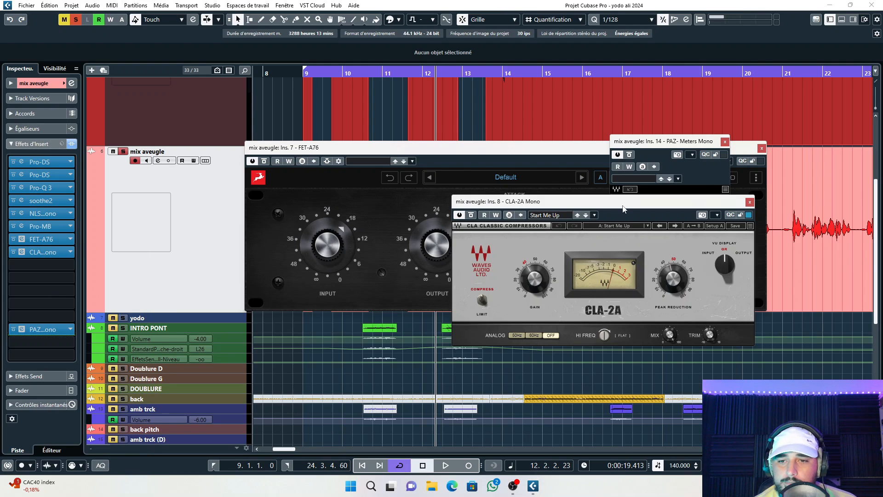
Step: Move the CLA-2A beside the PAZ meter and set its peak reduction to about 53 while playing the vocal
drag(624, 209, 422, 208)
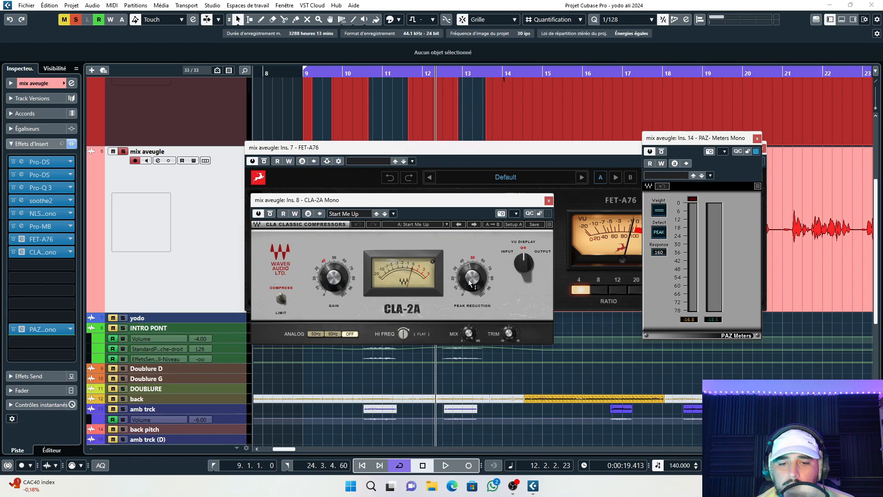
key(space)
drag(470, 282, 470, 275)
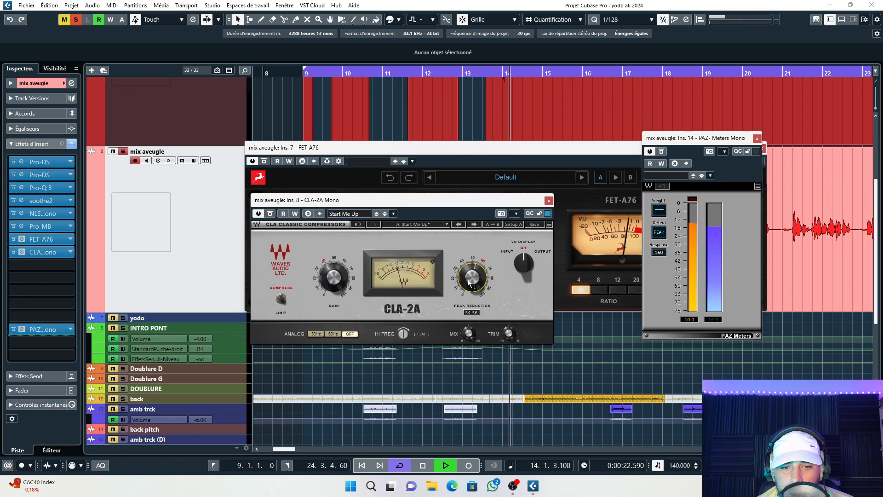
drag(468, 280, 470, 278)
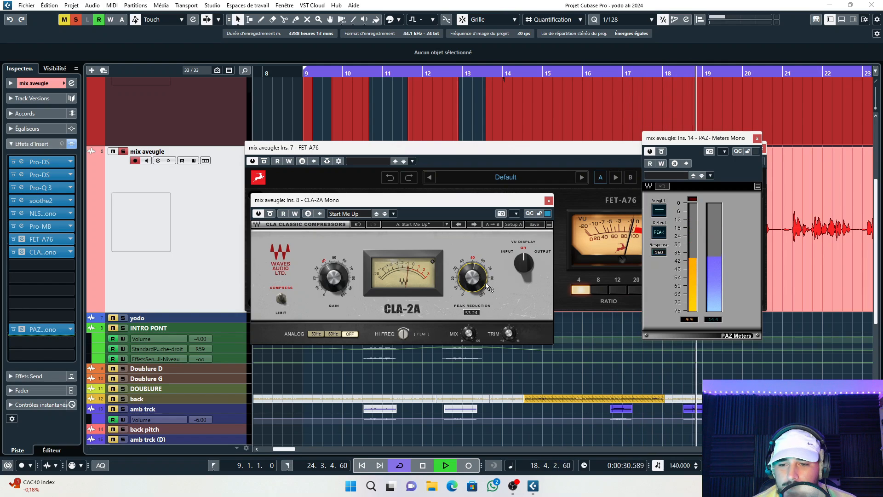
Step: Replay the vocal from bar 11 and bar 9 to check the CLA-2A's compression and level on the PAZ meter
click(372, 79)
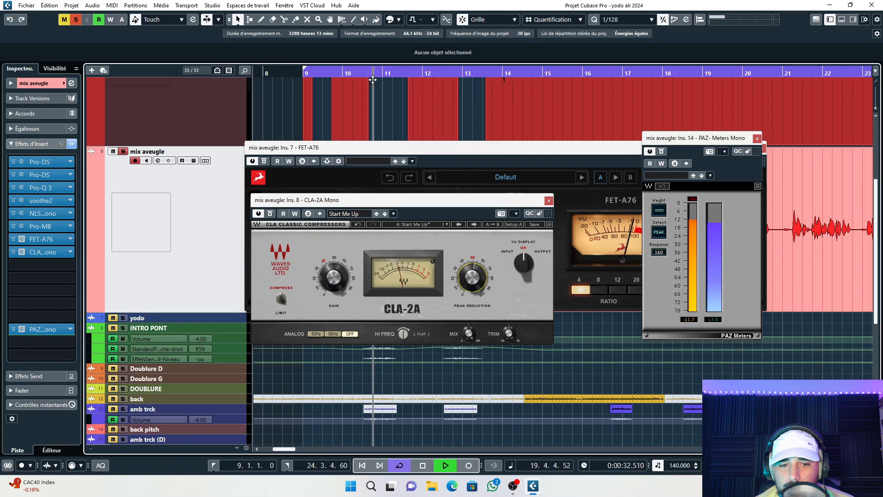
drag(372, 79, 373, 82)
click(334, 278)
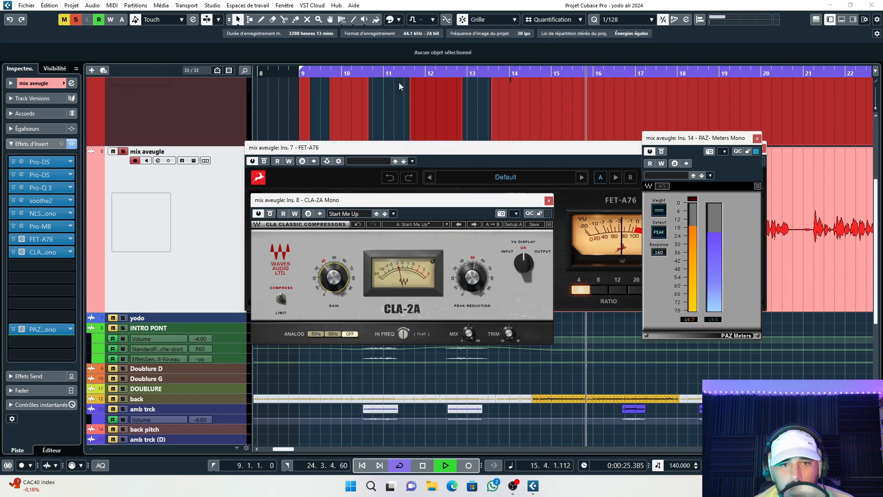
drag(388, 81, 298, 81)
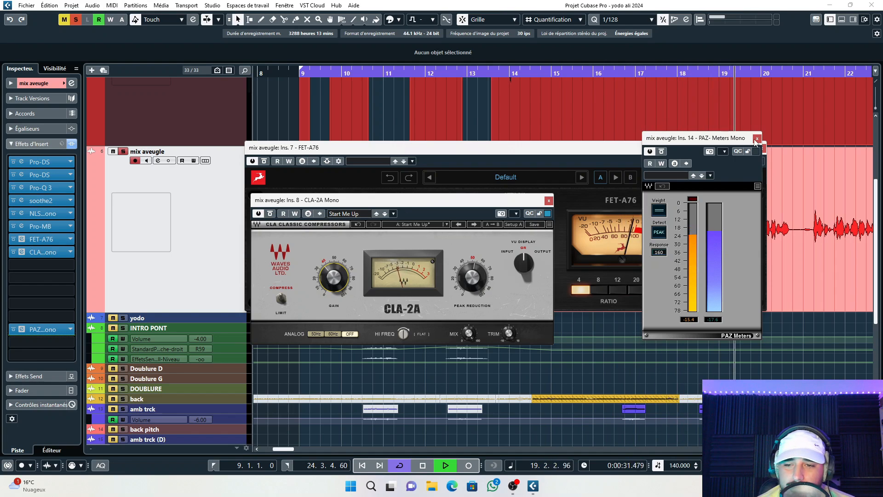
key(space)
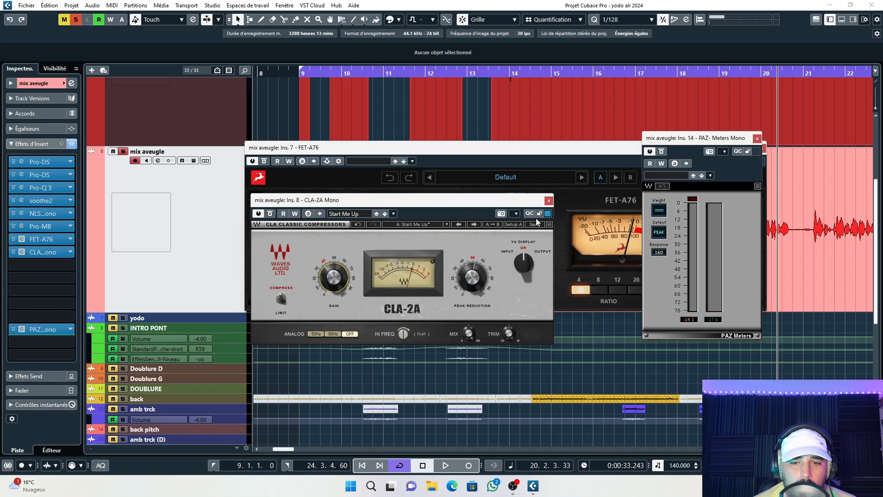
Step: Insert the VEQ-1A equalizer in slot 9 and close the PAZ Meters and FET-A76 windows
click(60, 265)
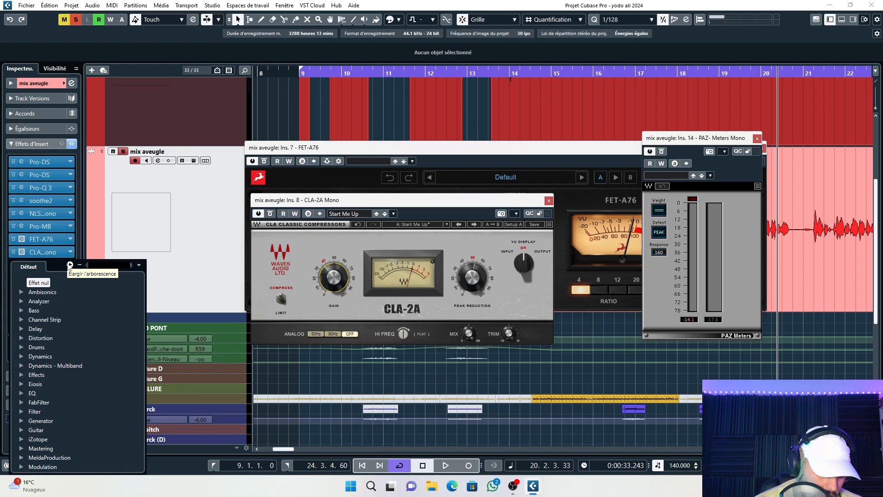
text(veq)
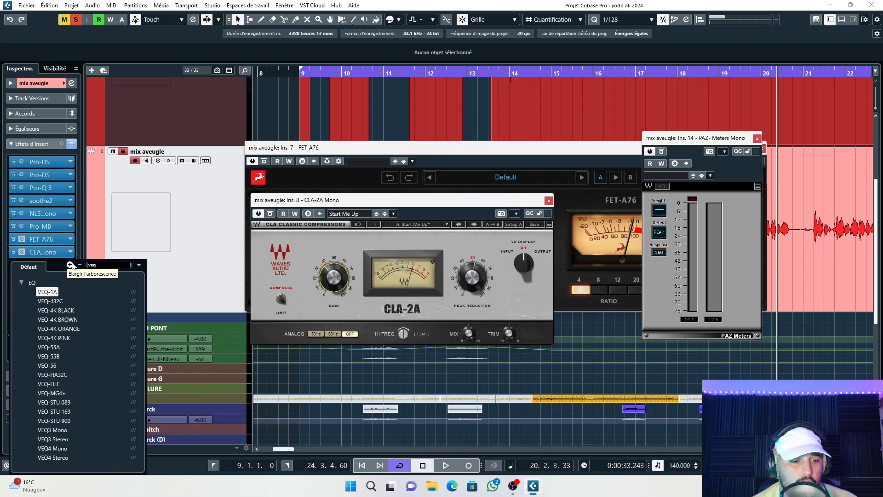
click(53, 290)
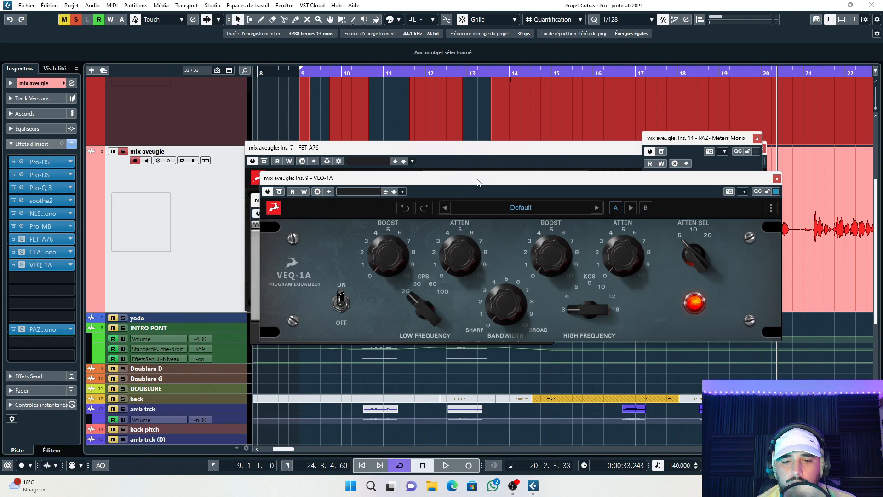
drag(567, 177, 516, 172)
click(758, 139)
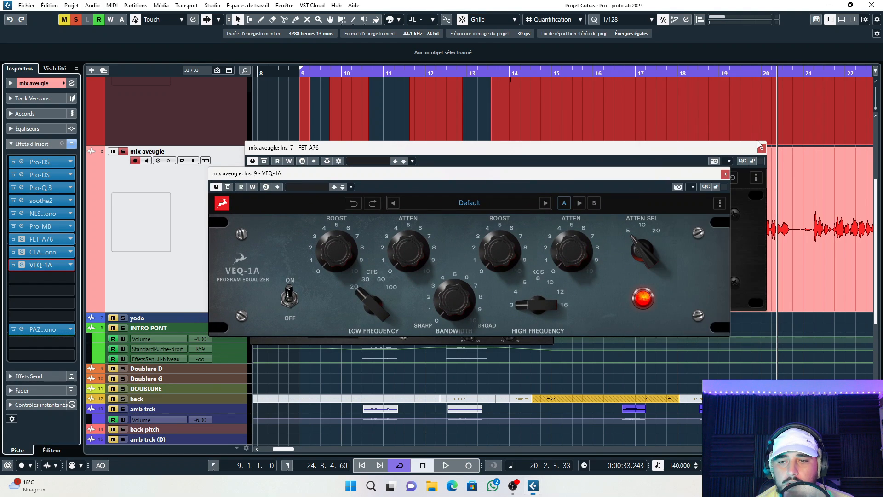
click(765, 150)
click(762, 148)
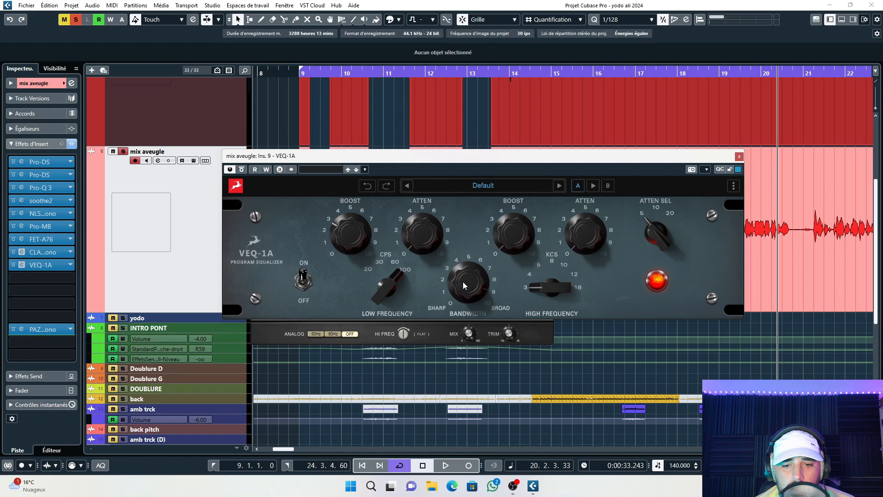
Step: Adjust the VEQ-1A's low band at 100 CPS, set its high frequency to 5 KCS, and close the equalizer
drag(462, 302, 463, 307)
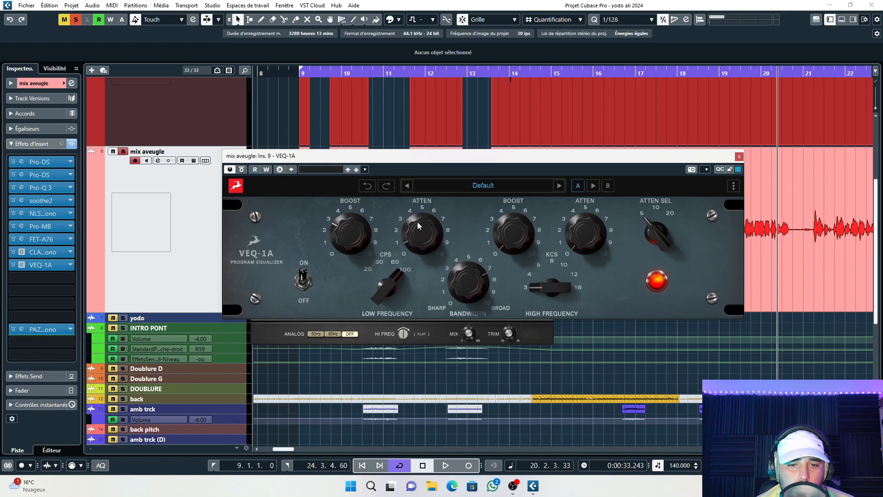
drag(421, 200, 422, 198)
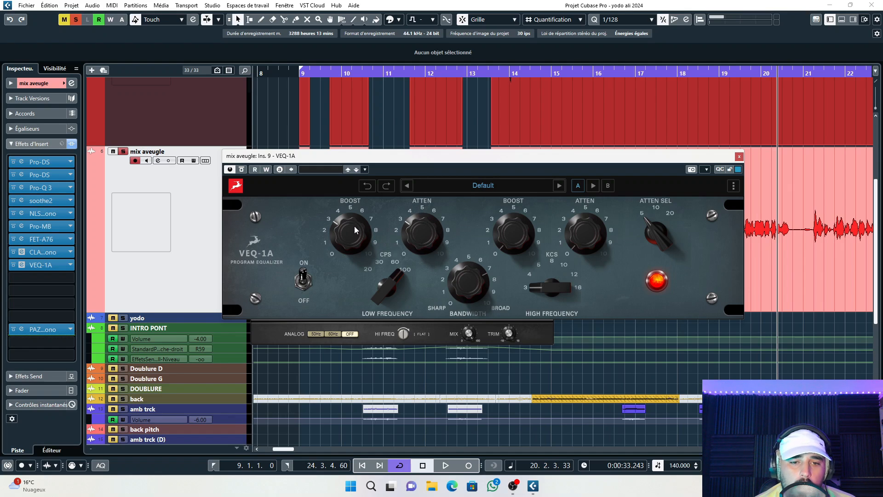
drag(355, 230, 355, 228)
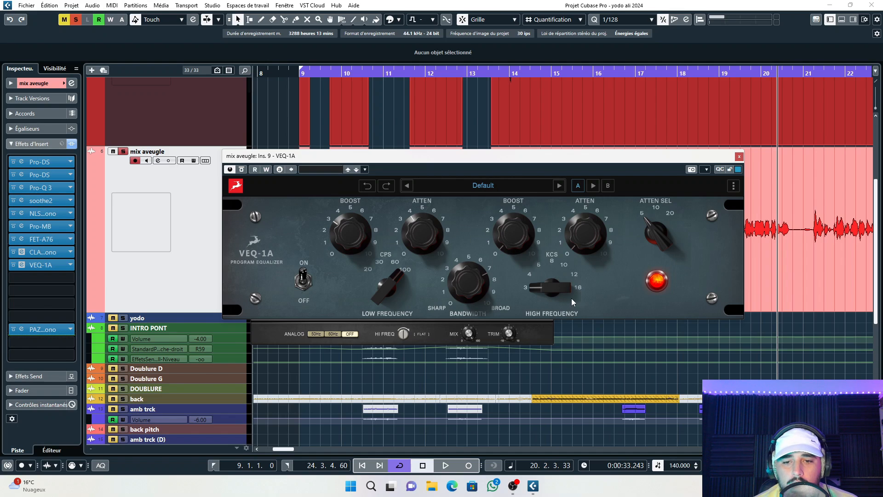
drag(555, 277, 559, 243)
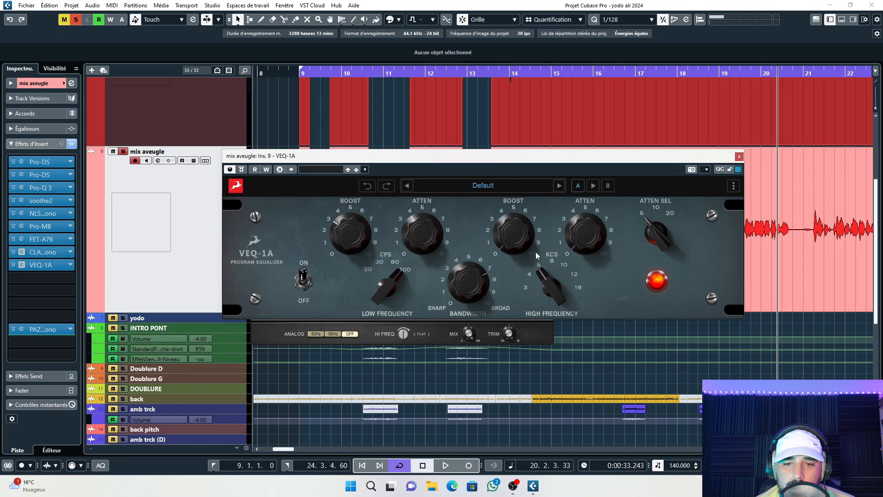
drag(506, 206, 508, 192)
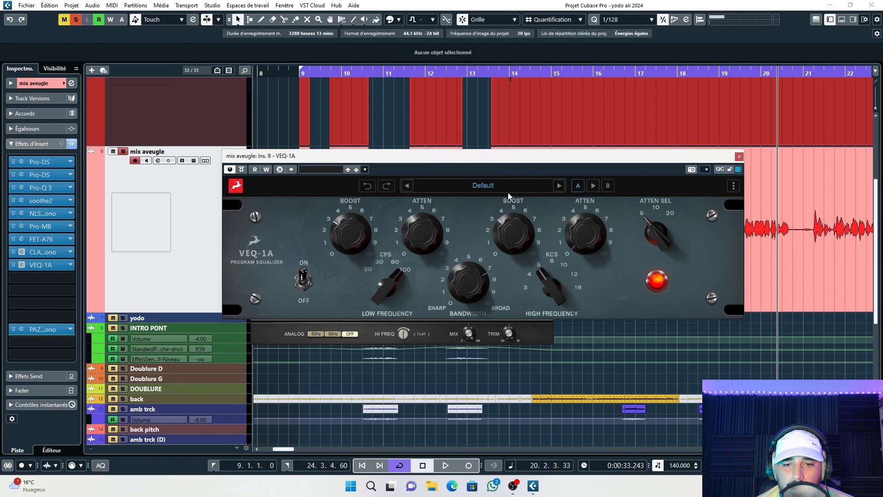
click(739, 157)
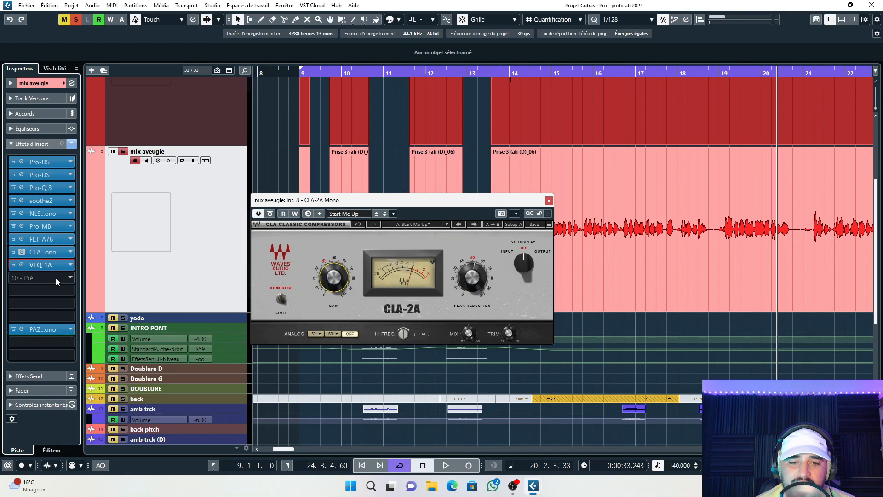
Step: Close the CLA-2A window and insert the Decapitator in slot 10, after the VEQ-1A
click(56, 278)
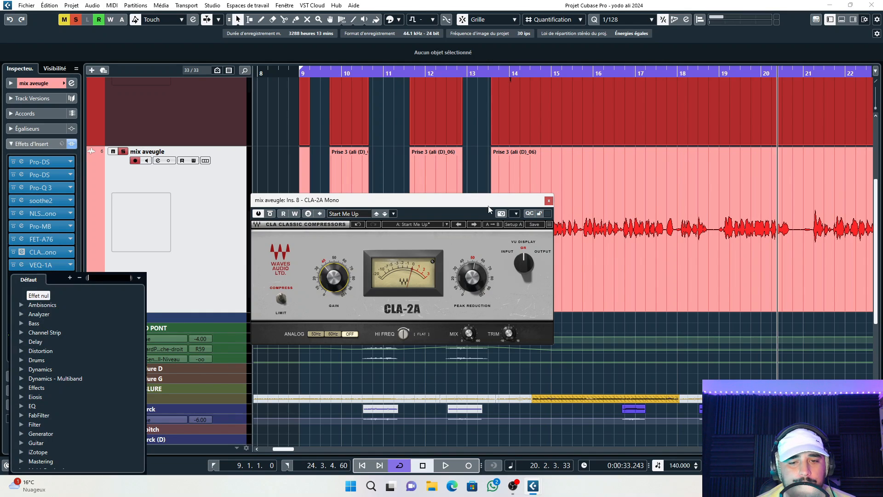
click(552, 200)
click(549, 201)
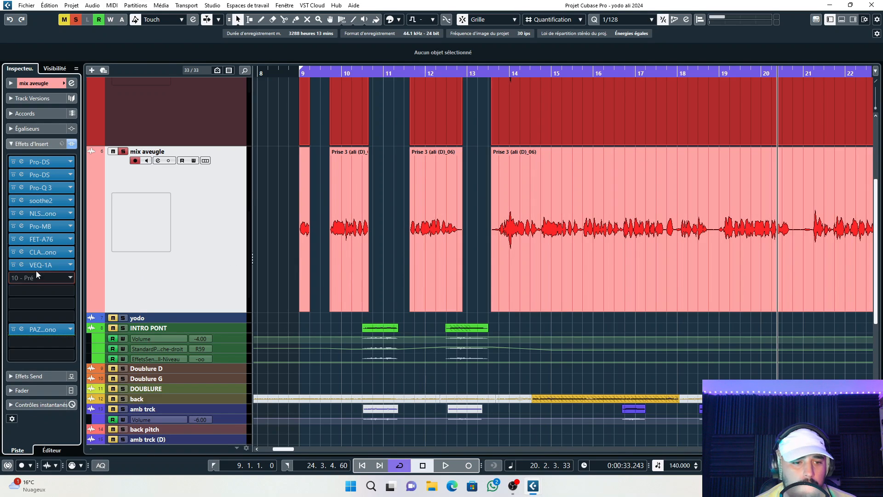
click(53, 276)
text(deca)
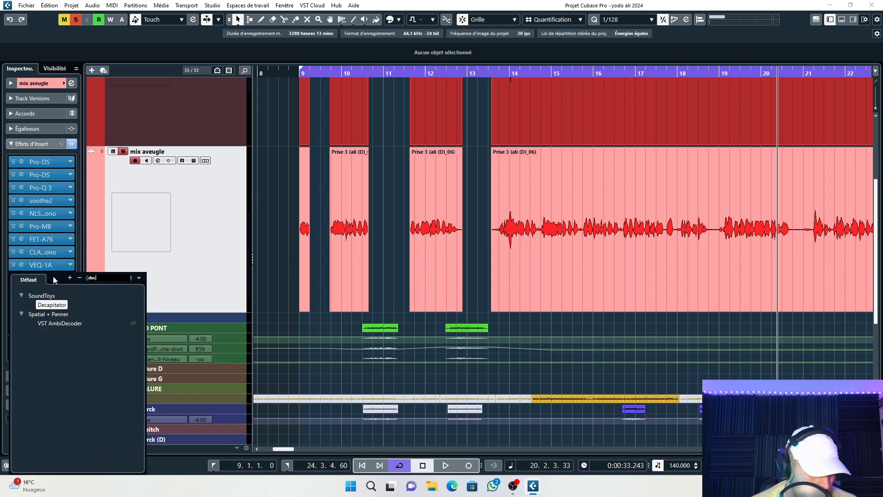
click(62, 304)
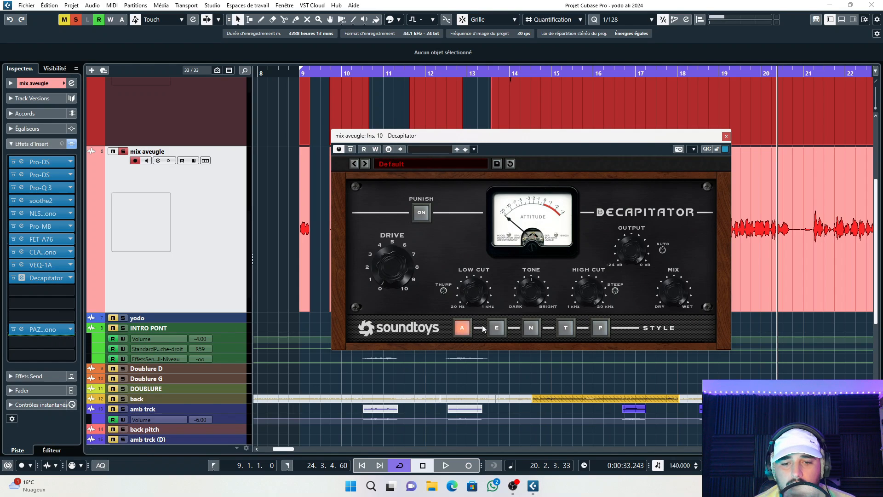
Step: Choose saturation style N on the Decapitator and set its mix to 30.5%
click(532, 334)
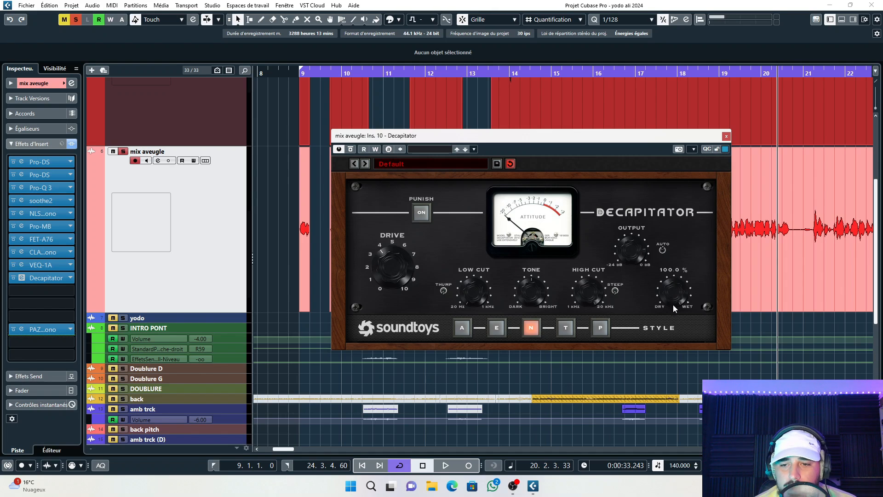
drag(675, 297, 670, 359)
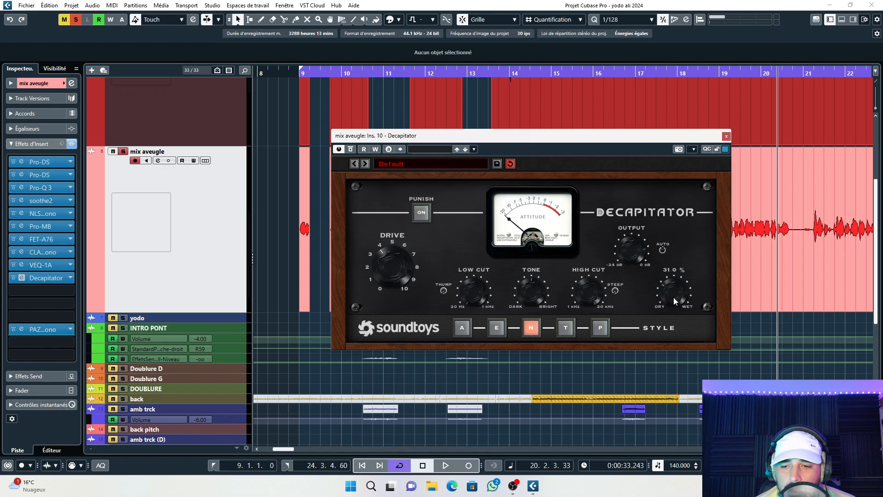
drag(676, 300, 676, 300)
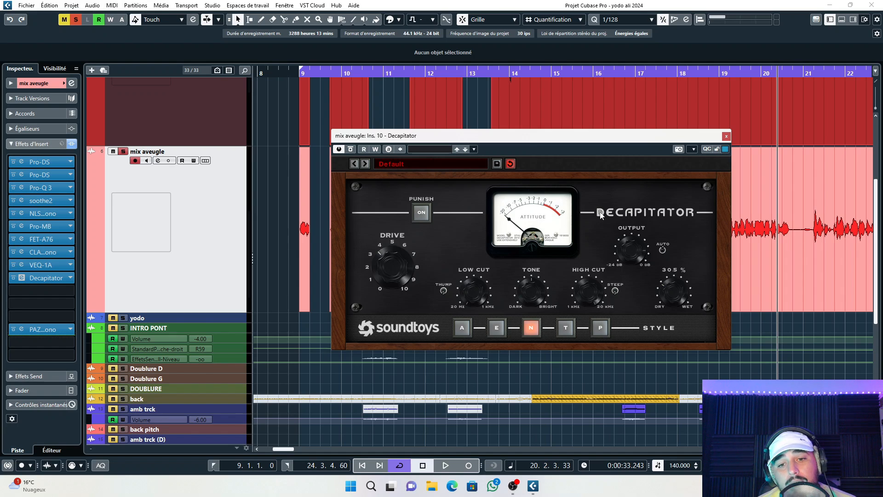
Step: Try the Decapitator's Punish mode while the vocal plays, switch it off again, and close the plug-in window
key(space)
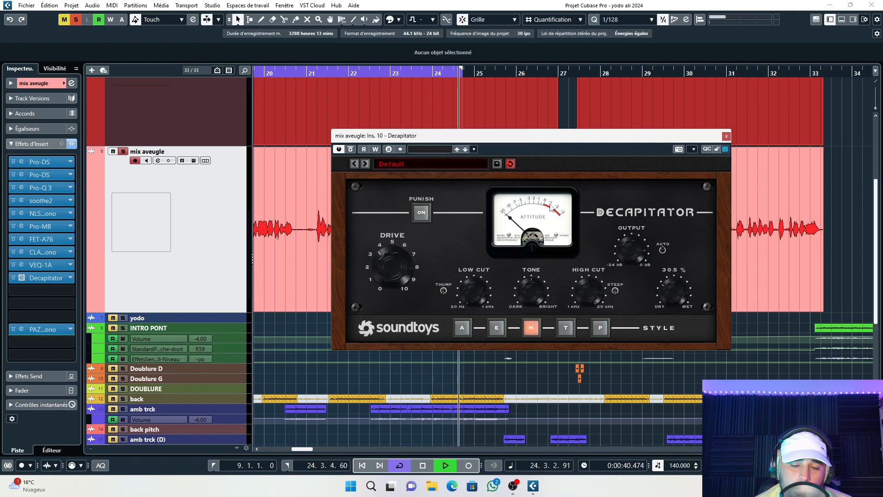
click(422, 213)
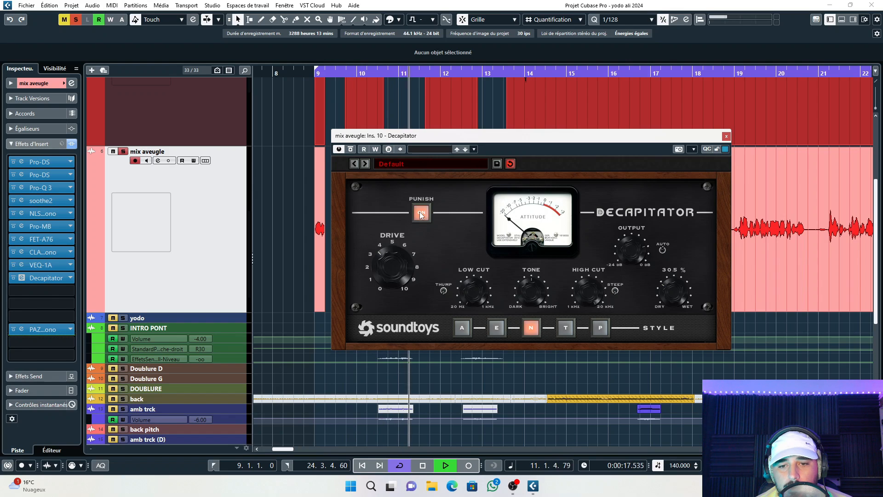
key(space)
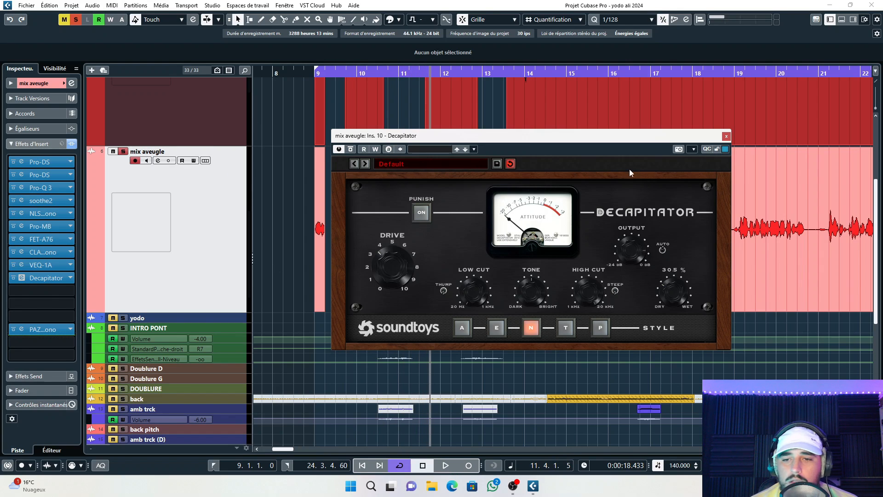
click(726, 135)
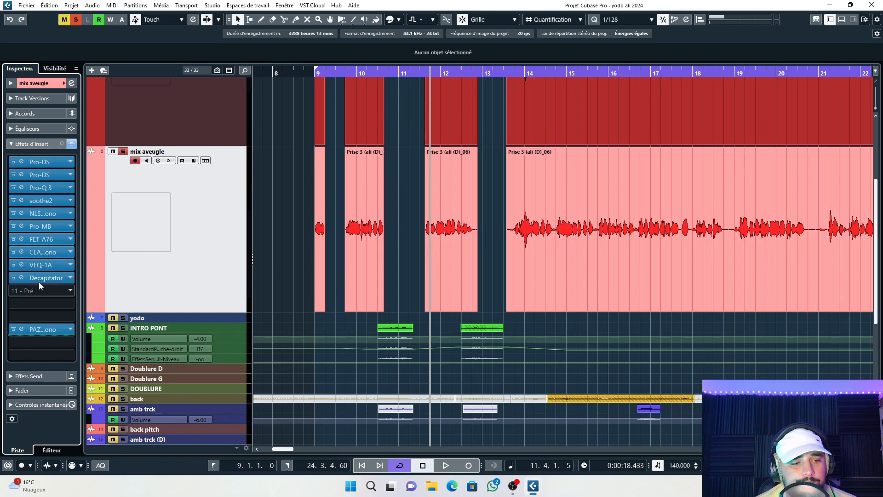
Step: Place the playhead just before bar 9 and insert Fresh Air in slot 11, after the Decapitator
click(51, 290)
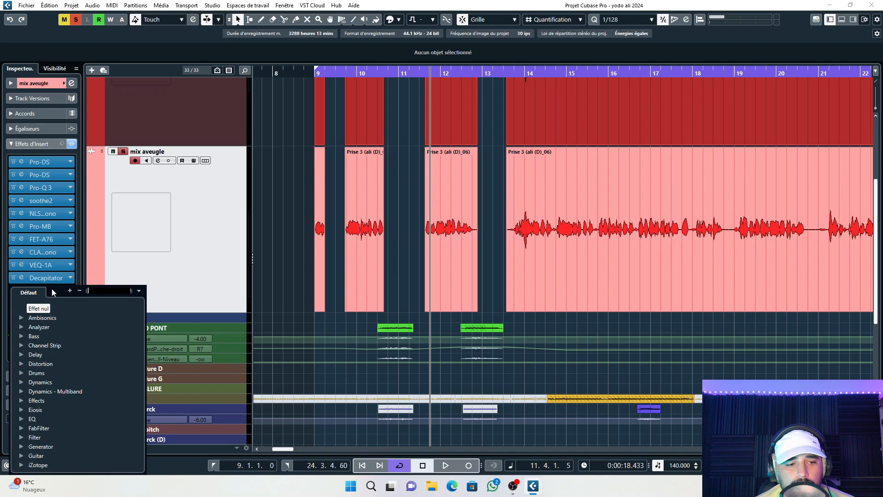
click(276, 202)
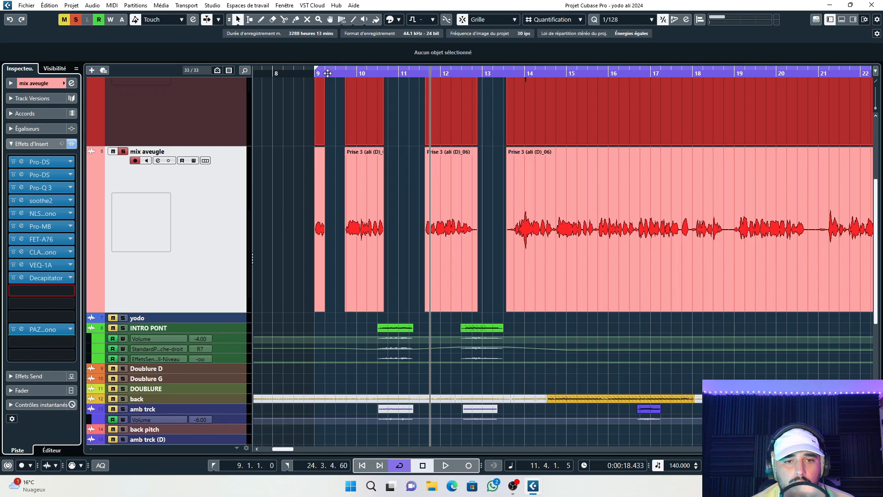
mouse_move(313, 73)
mouse_down()
mouse_move(311, 83)
mouse_move(316, 78)
mouse_up()
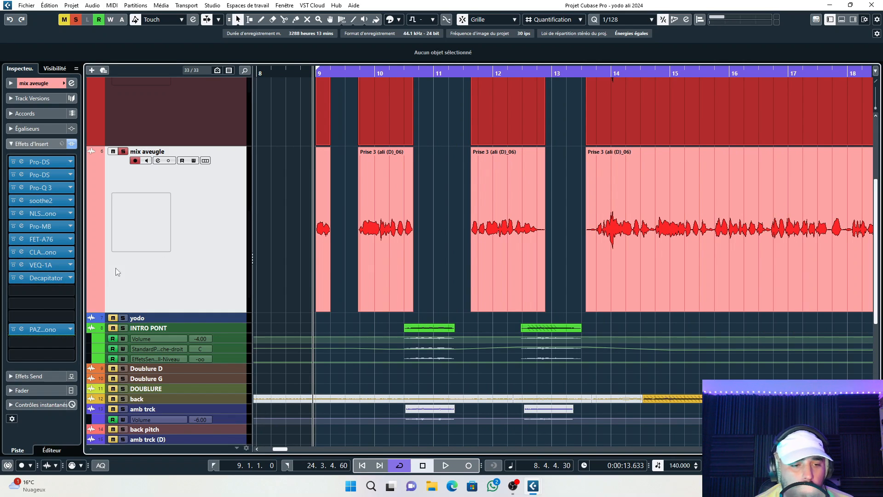
click(53, 289)
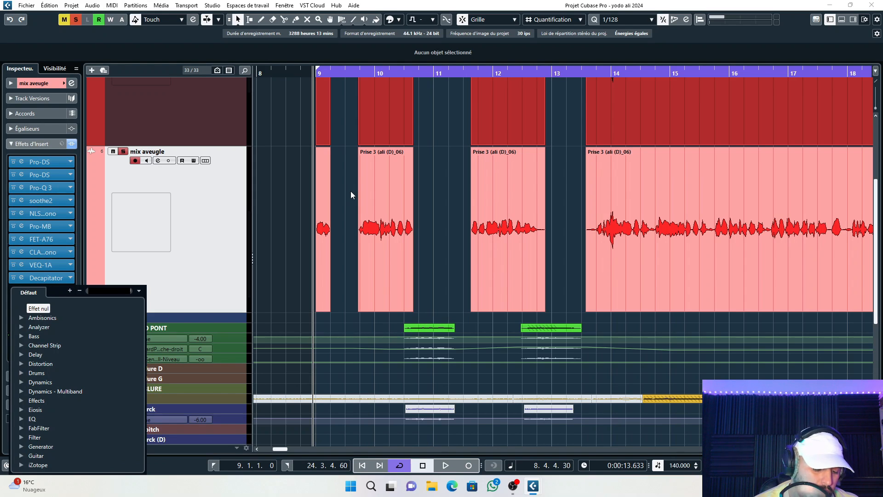
text(fres)
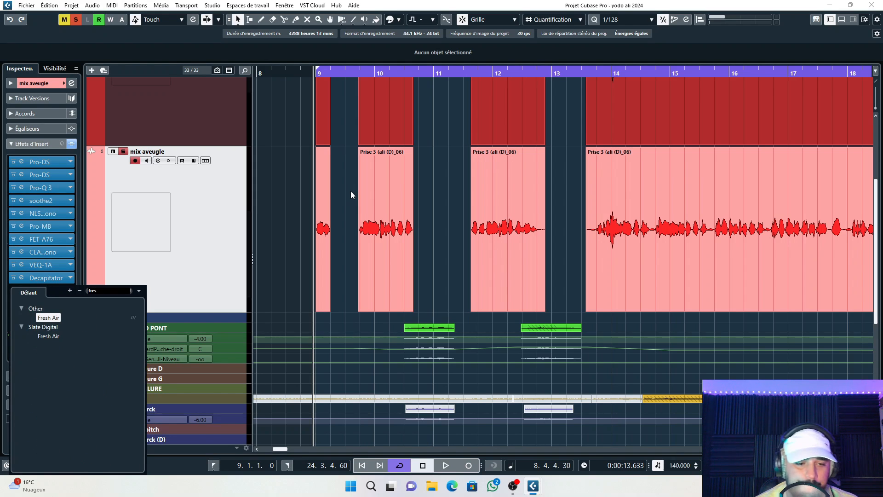
click(53, 317)
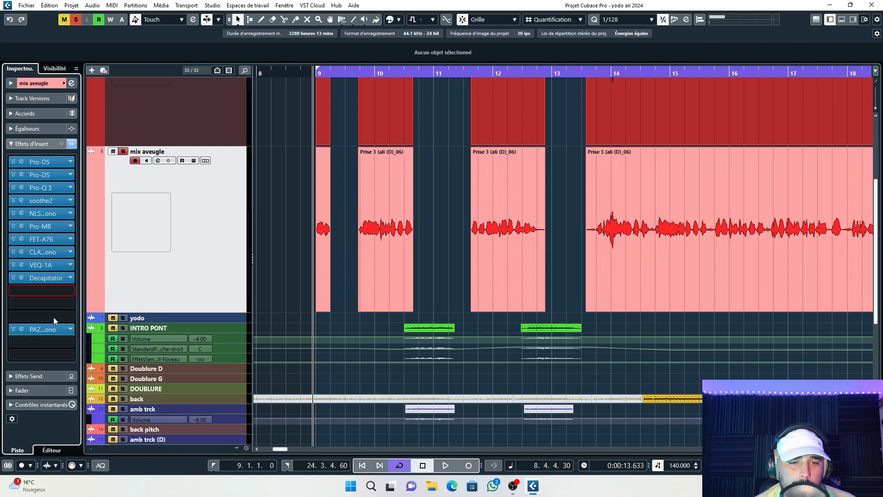
Step: Set Fresh Air's Mid Air and High Air to 8 each, then close the plug-in window
drag(547, 126, 418, 101)
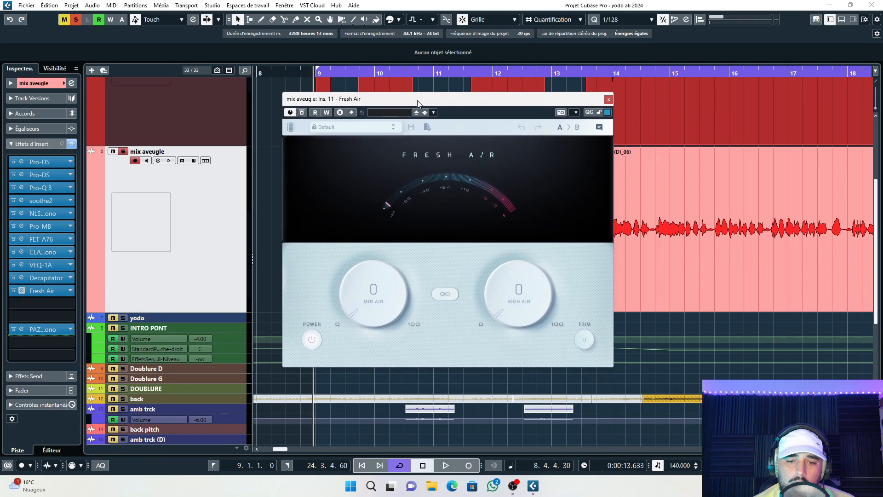
drag(372, 313, 371, 294)
drag(530, 305, 528, 288)
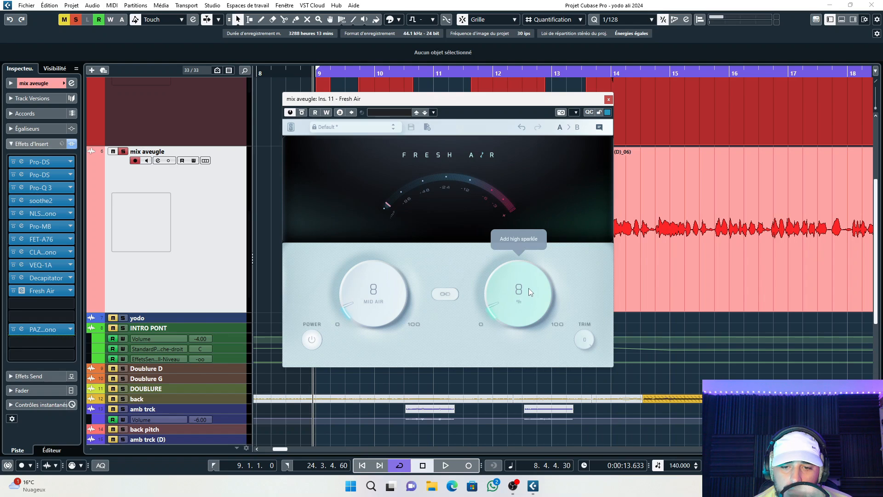
click(608, 99)
Step: Insert Pro-Q 3 in slot 12, examine the vocal's frequency spectrum during playback, and close the plug-in window
click(56, 304)
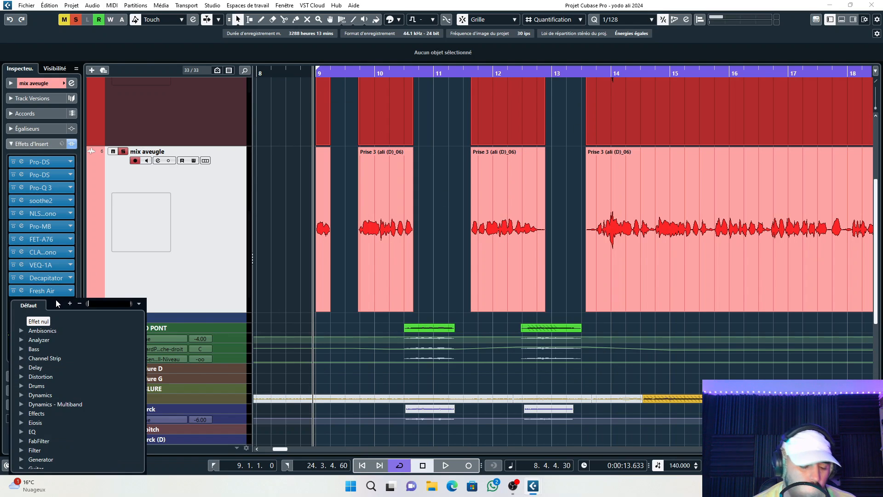
text(pro q)
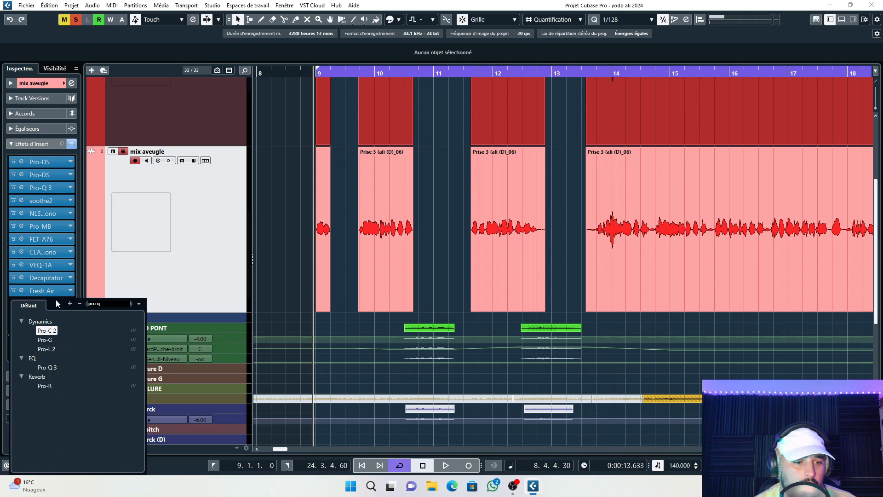
click(57, 367)
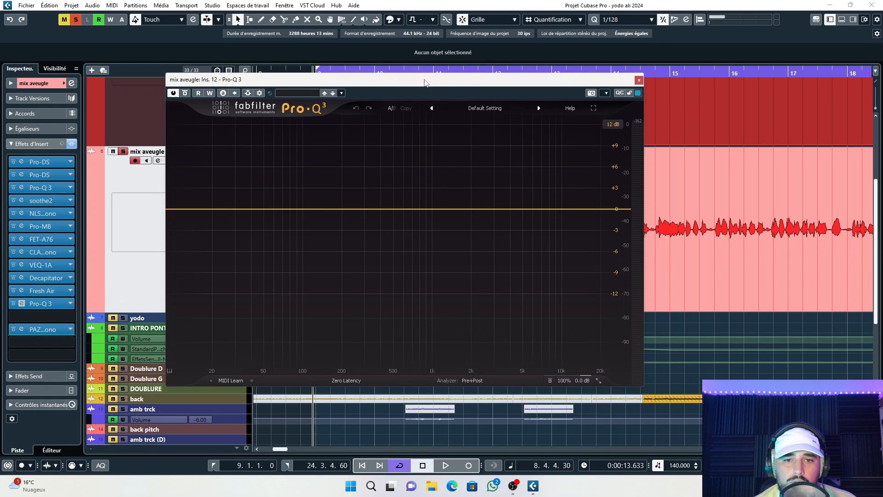
key(space)
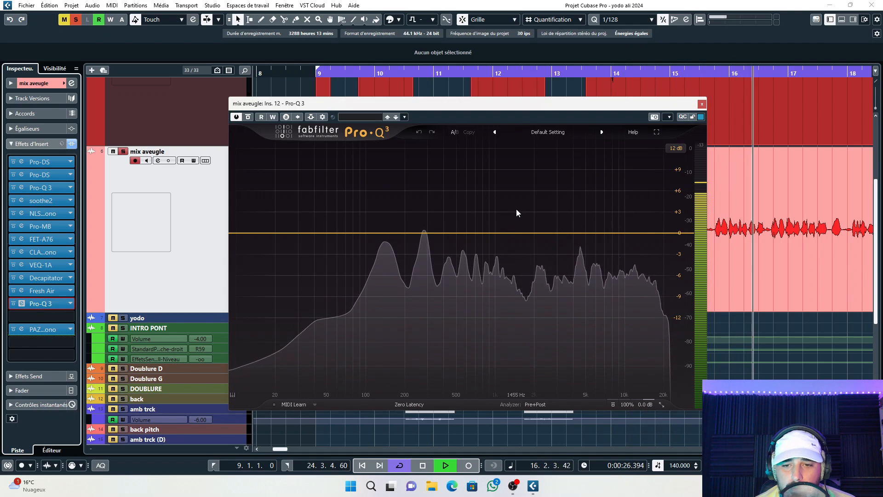
mouse_move(552, 298)
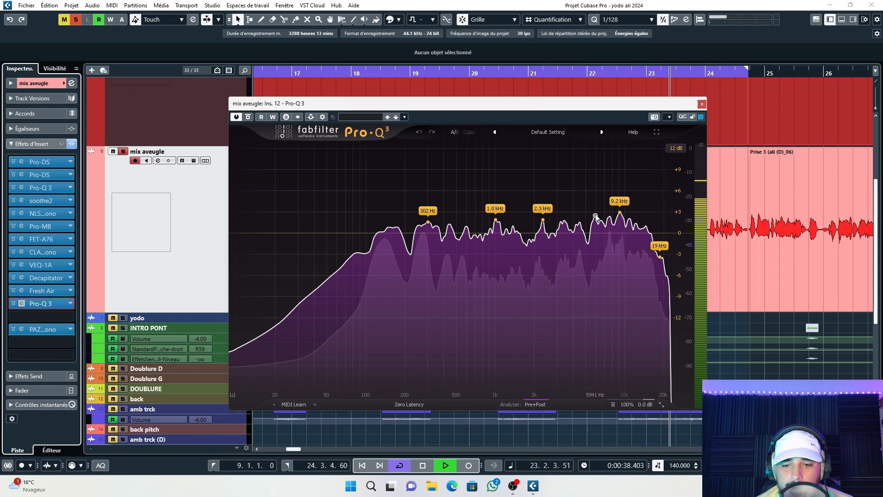
click(702, 104)
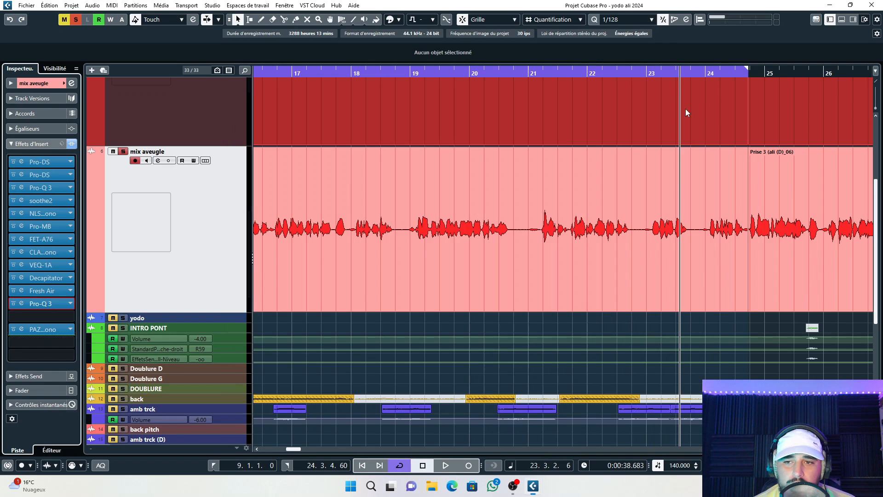
Step: Replace the Pro-Q 3 in slot 12 with DeEsser Mono and set its frequency to 5540 Hz
click(74, 302)
text(dee)
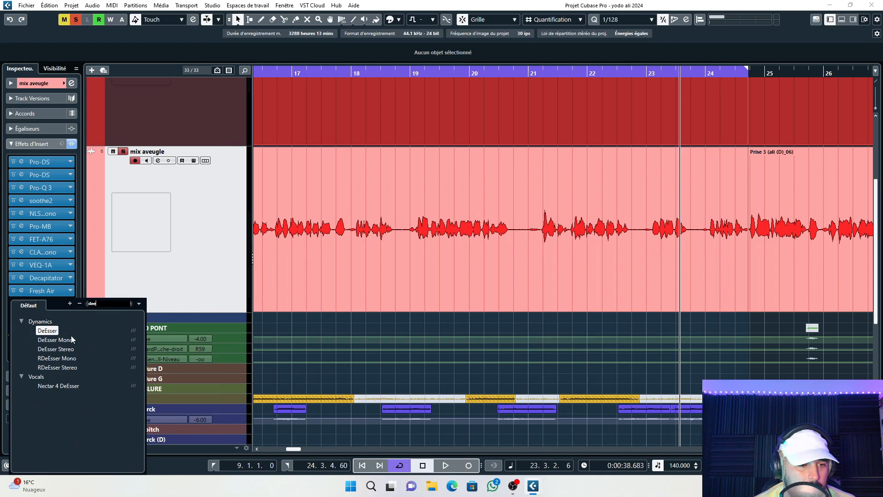
click(67, 341)
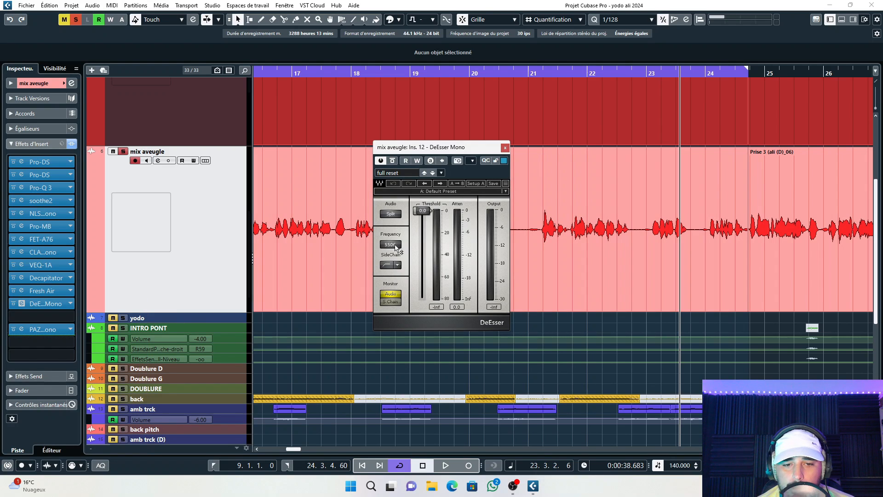
drag(395, 247, 396, 253)
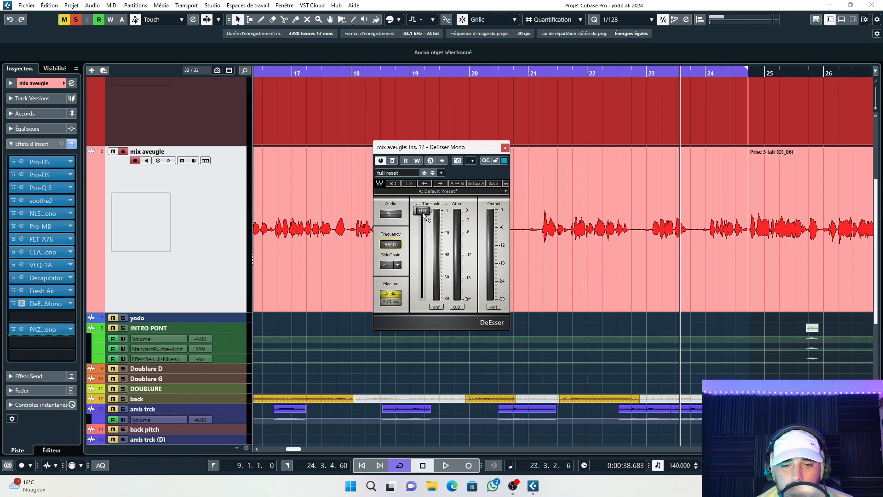
Step: Set the DeEsser's threshold to -23.5 while the vocal plays, then close the plug-in window
drag(423, 210, 422, 233)
drag(408, 73, 286, 101)
key(space)
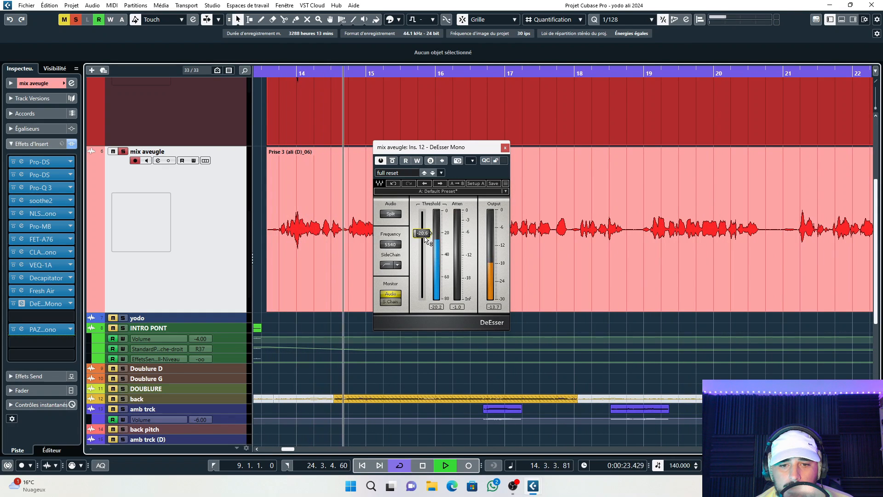
drag(423, 236, 422, 240)
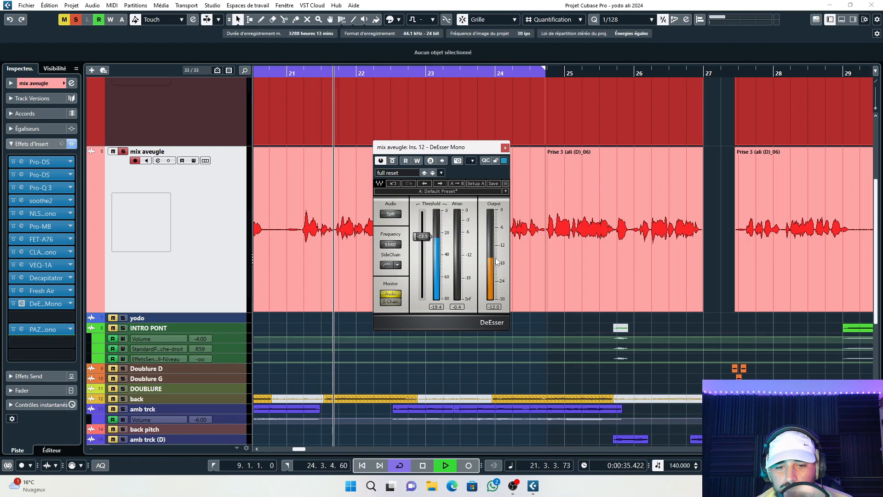
click(505, 147)
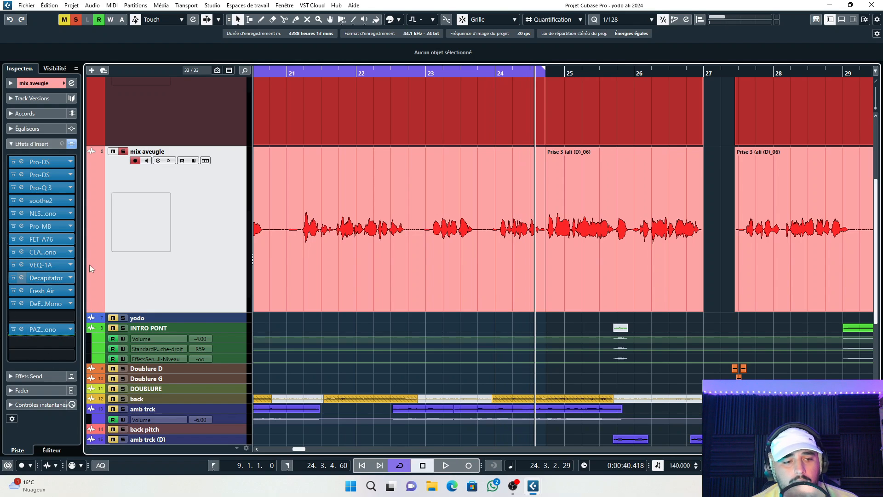
Step: Return the playhead to bar 9 and add an active send to delay 1/4 at -14.6 dB on mix aveugle
drag(313, 75, 401, 149)
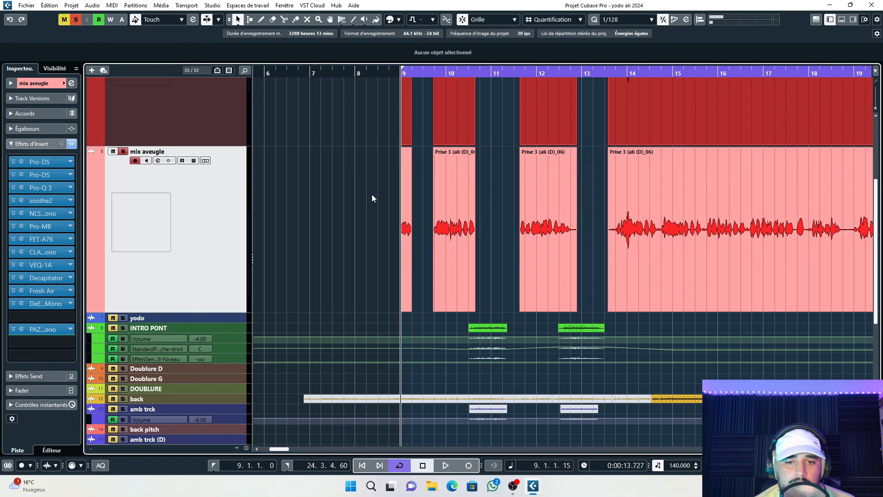
click(39, 376)
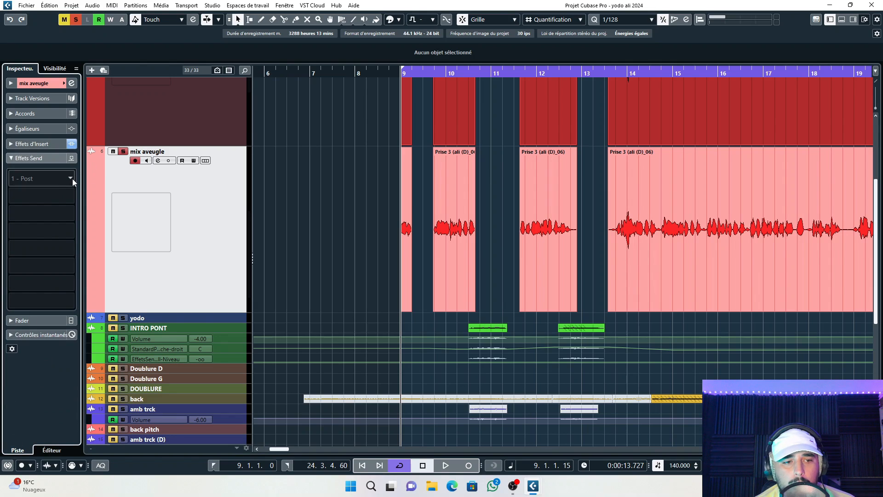
click(73, 178)
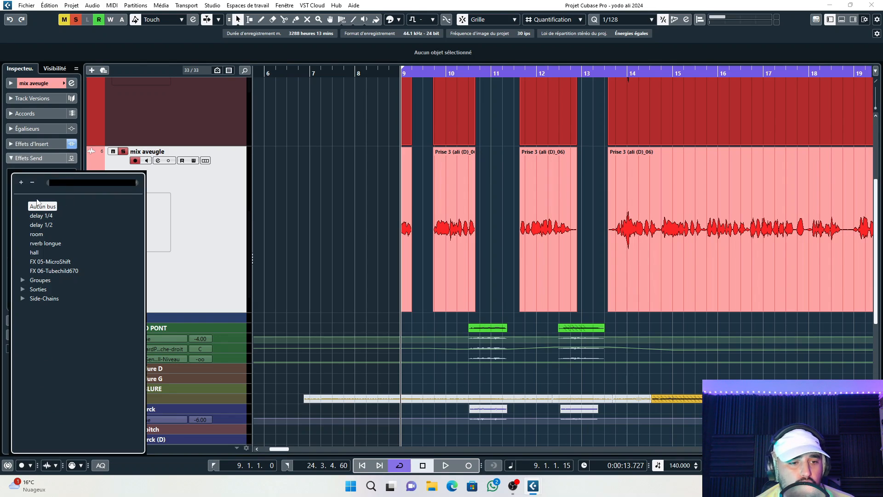
click(51, 225)
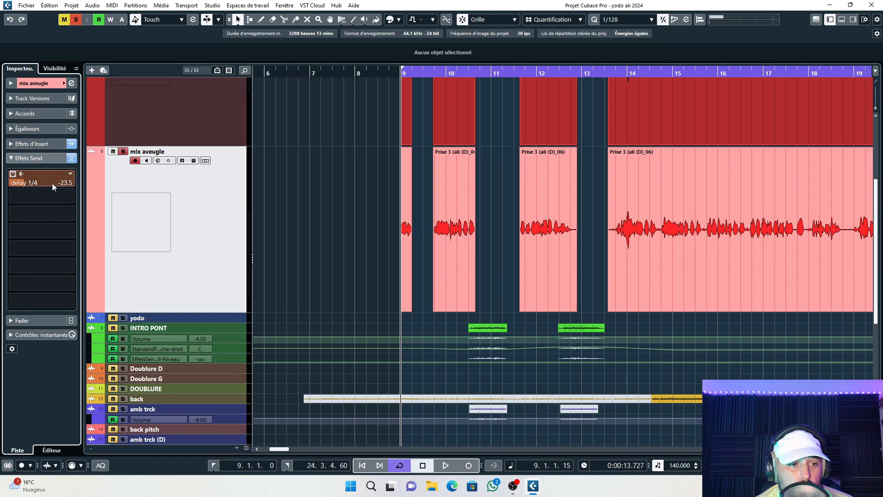
drag(64, 185, 63, 186)
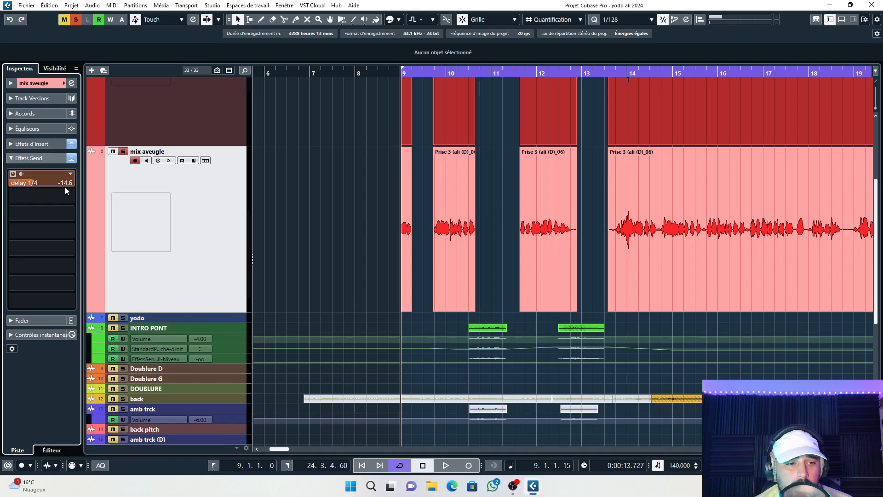
Step: Add an active second send at 0.00 dB to the side-chain of the delay 1/4 channel's RCompressor Stereo in insert 3
click(72, 195)
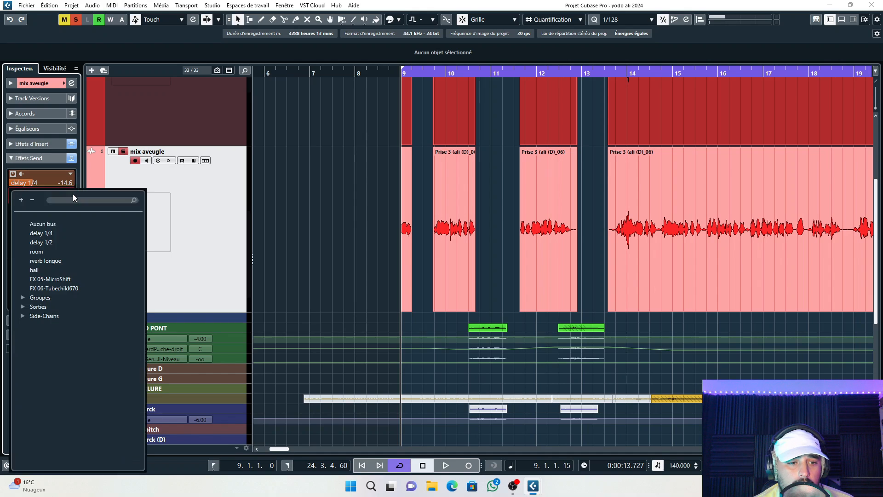
click(22, 316)
click(70, 335)
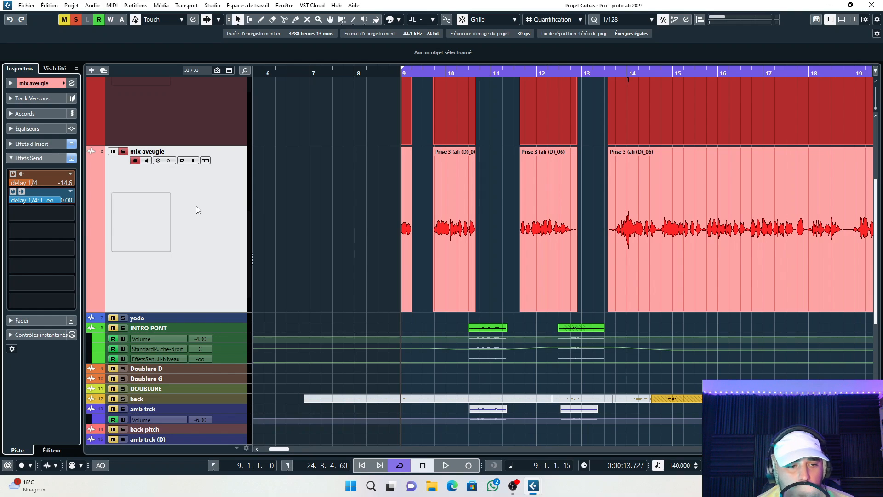
click(71, 212)
click(304, 208)
scroll(329, 243, up, 3)
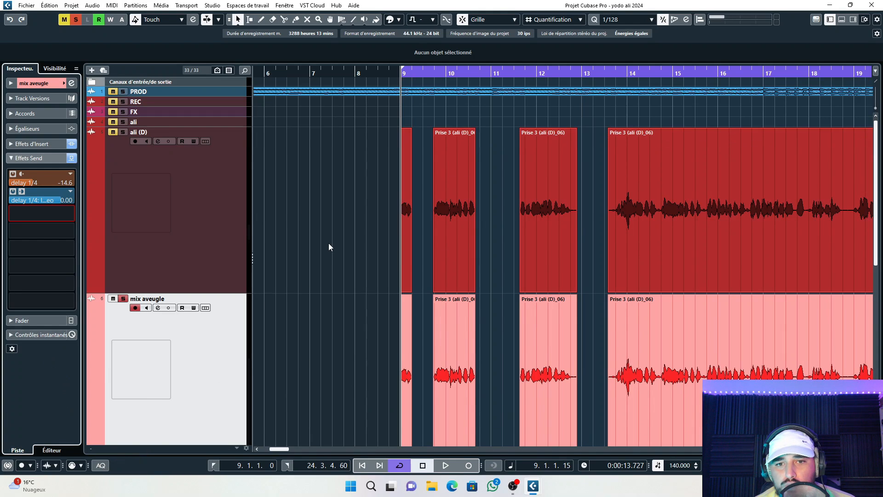
scroll(328, 242, down, 3)
click(72, 212)
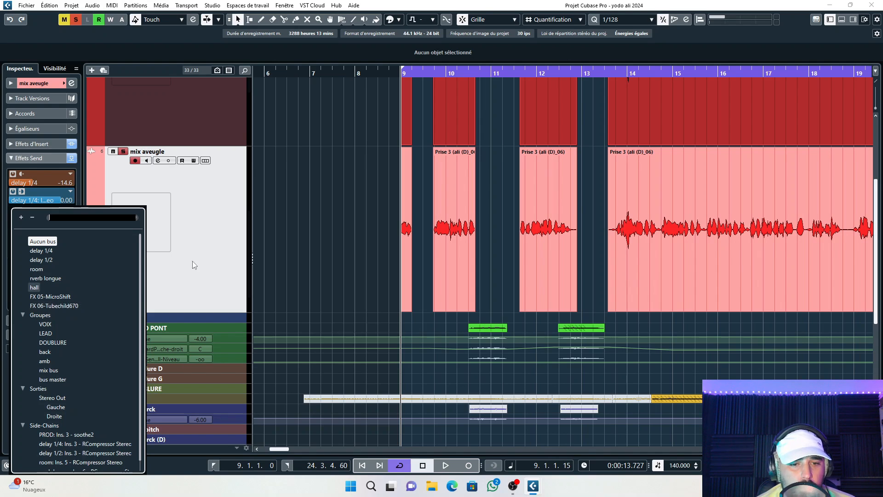
click(309, 232)
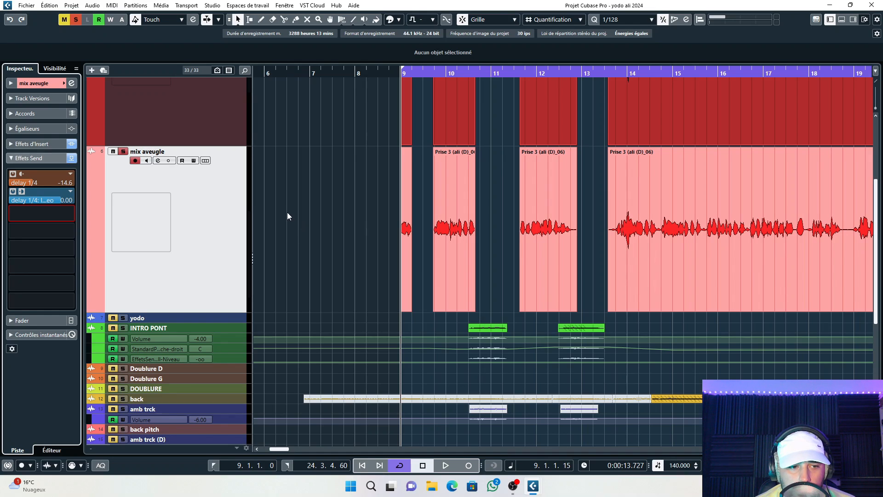
Step: Add a third send to room, activate it, and set its level to -20.8 dB
click(70, 211)
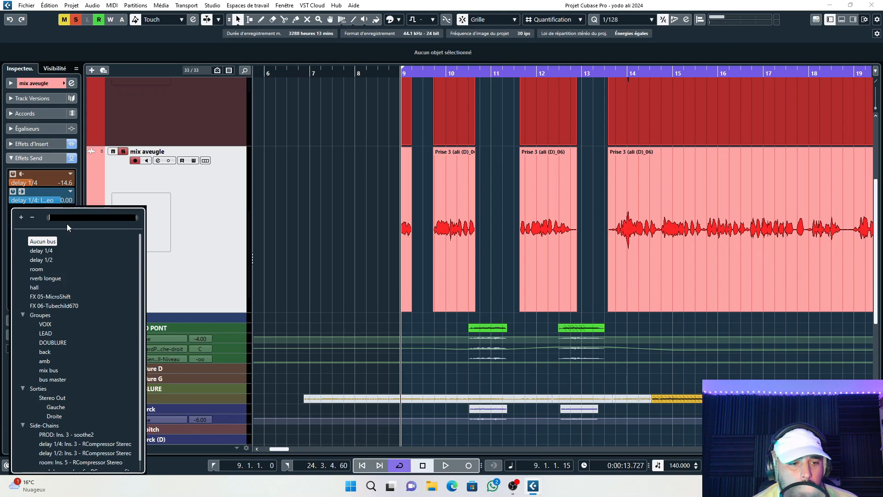
click(40, 269)
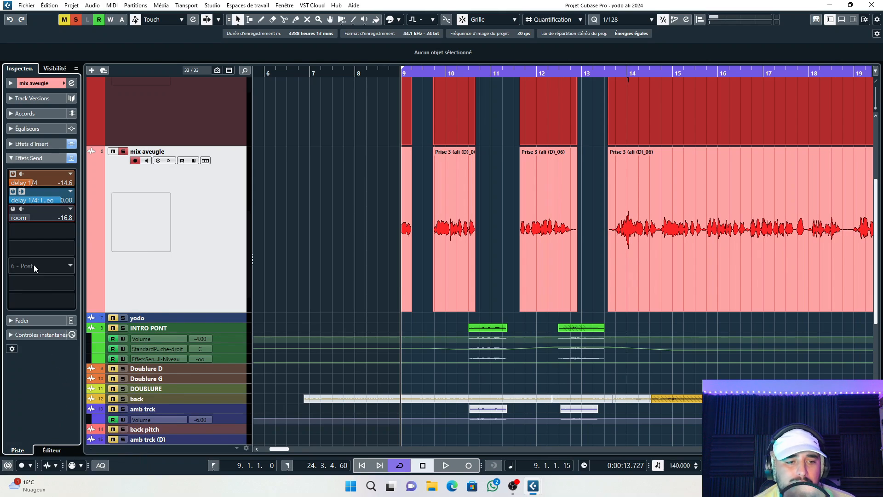
click(12, 209)
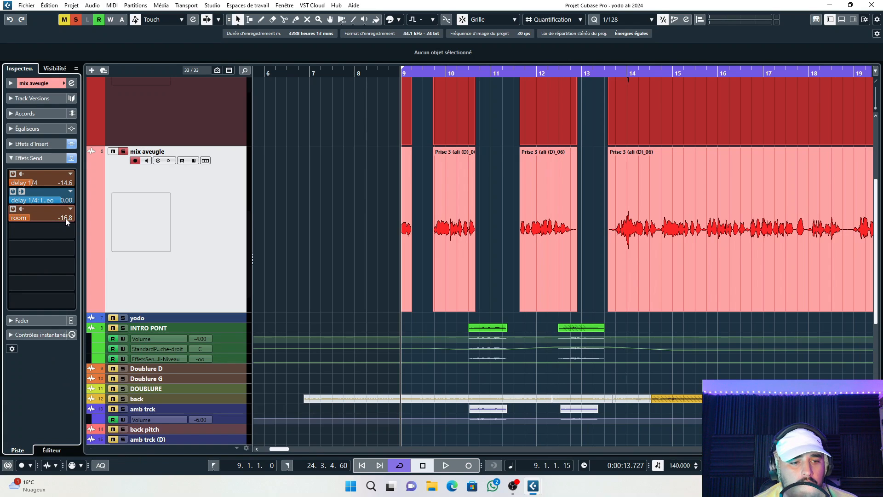
drag(60, 219, 57, 219)
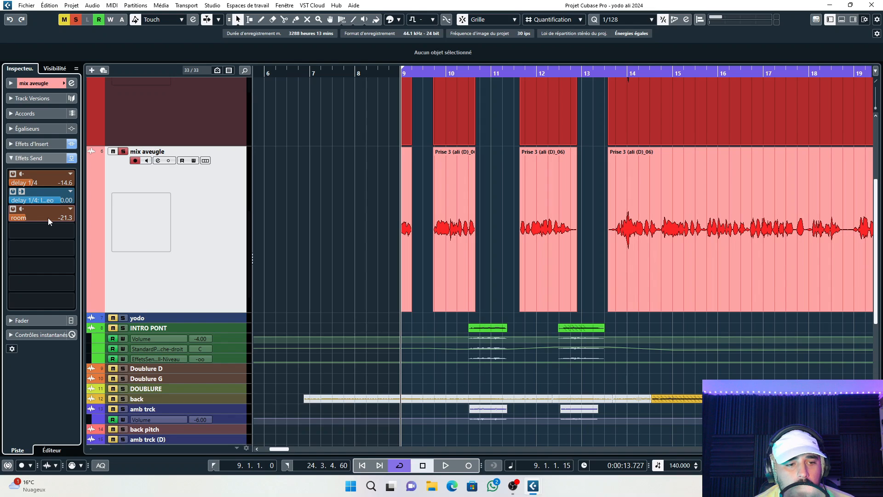
scroll(50, 219, up, 1)
Step: Add an active rverb longue send at -17.8 dB and a 0.00 dB send to its insert 6 RCompressor Stereo side-chain
click(70, 233)
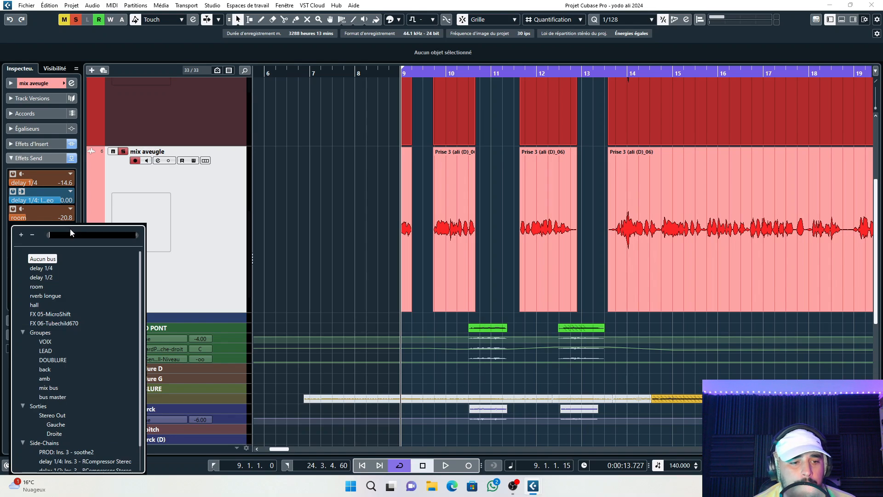
click(46, 296)
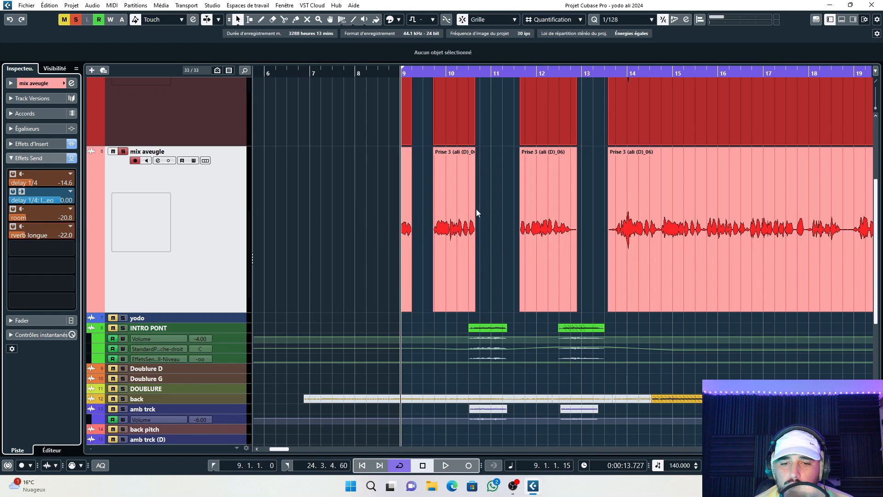
click(70, 248)
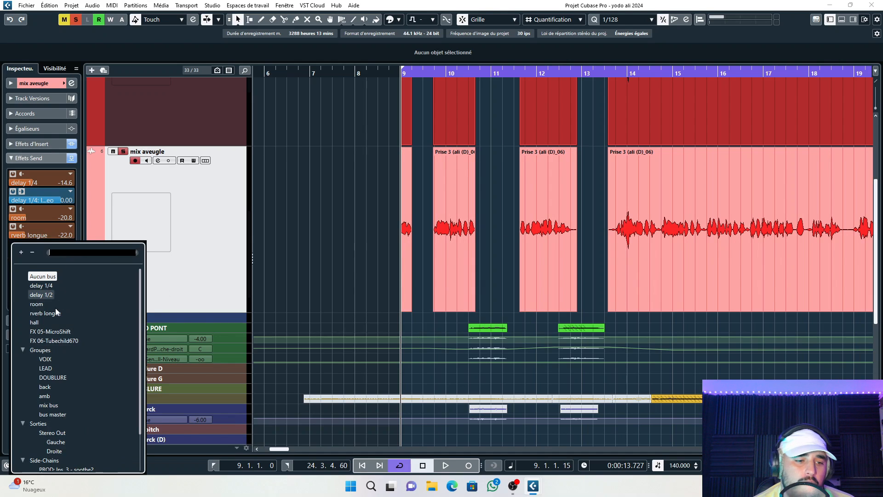
scroll(55, 308, down, 2)
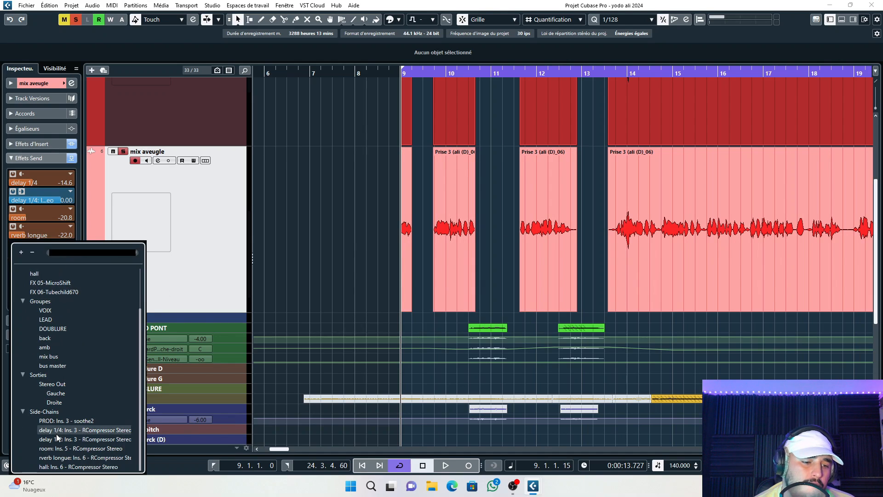
click(64, 458)
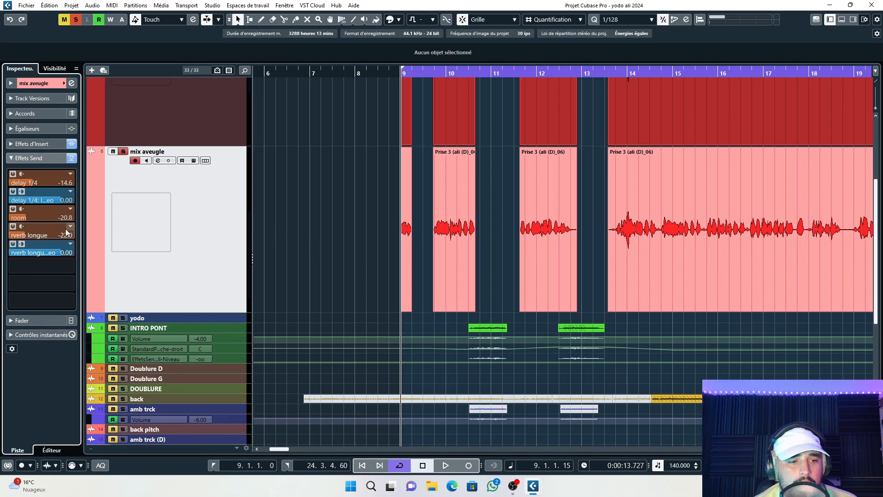
scroll(44, 236, up, 1)
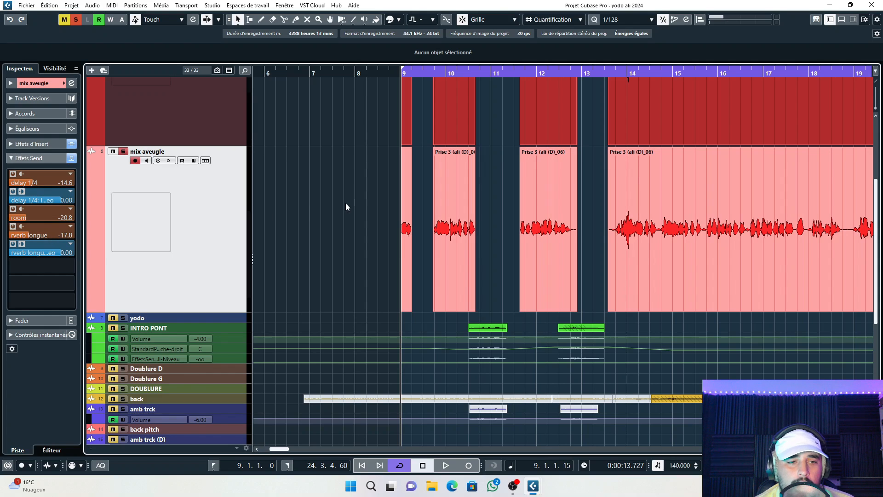
Step: Solo PROD alongside mix aveugle, and set the mix aveugle fader to 0.00 dB
click(22, 320)
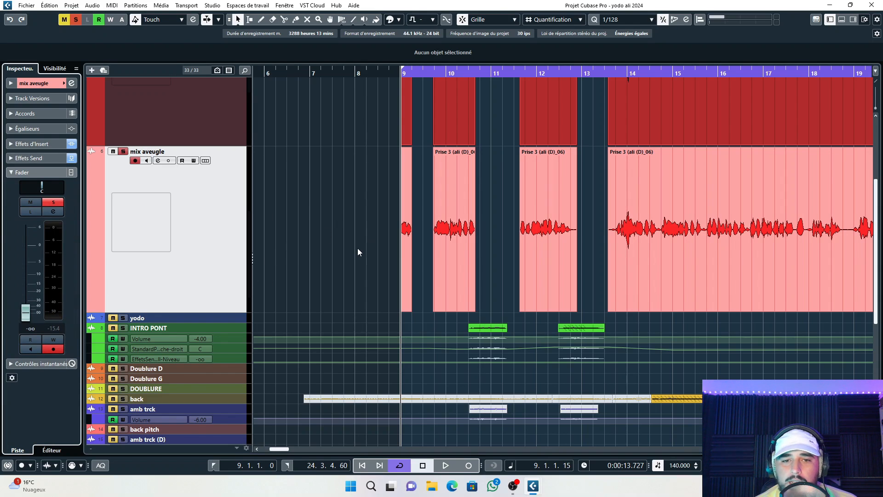
scroll(352, 240, up, 3)
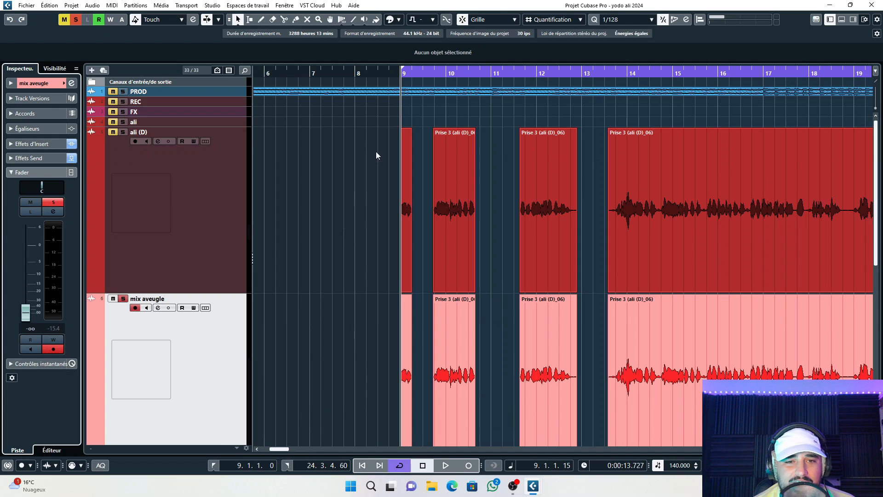
click(384, 71)
click(125, 91)
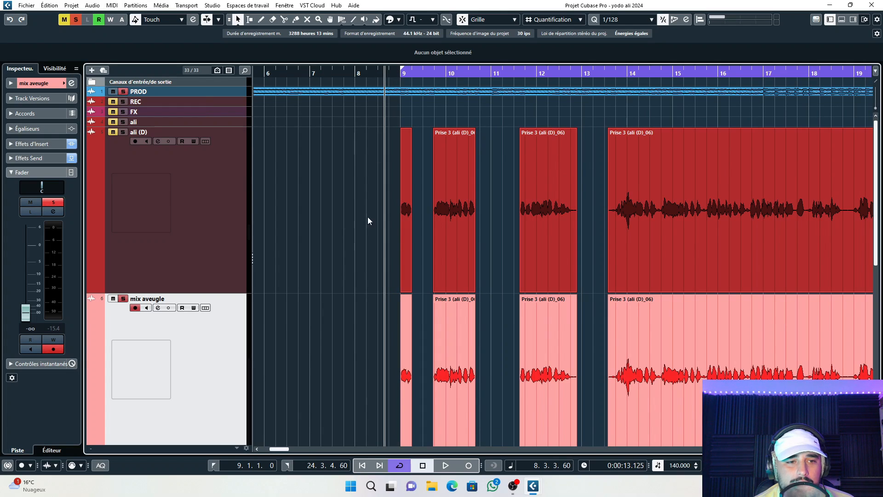
click(34, 332)
click(35, 329)
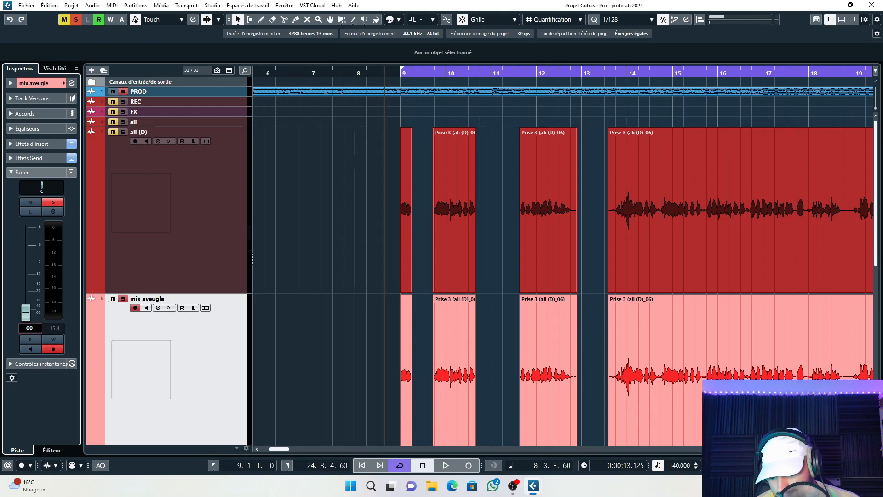
key(Return)
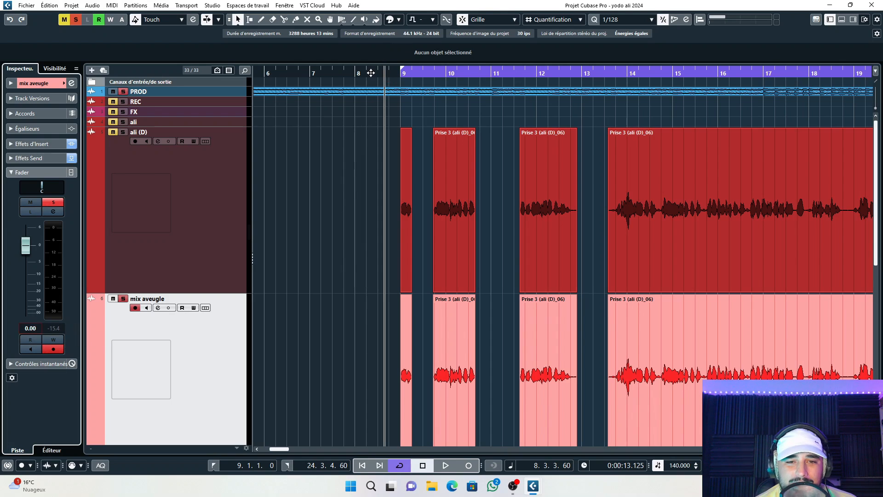
Step: Play PROD and mix aveugle together from just before bar 9 to about bar 24, with the vocal's insert effects displayed
click(364, 73)
key(space)
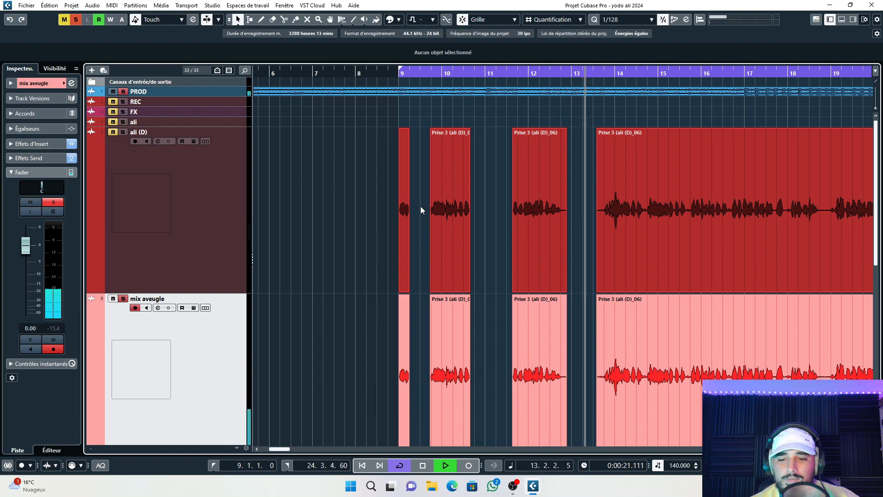
click(435, 264)
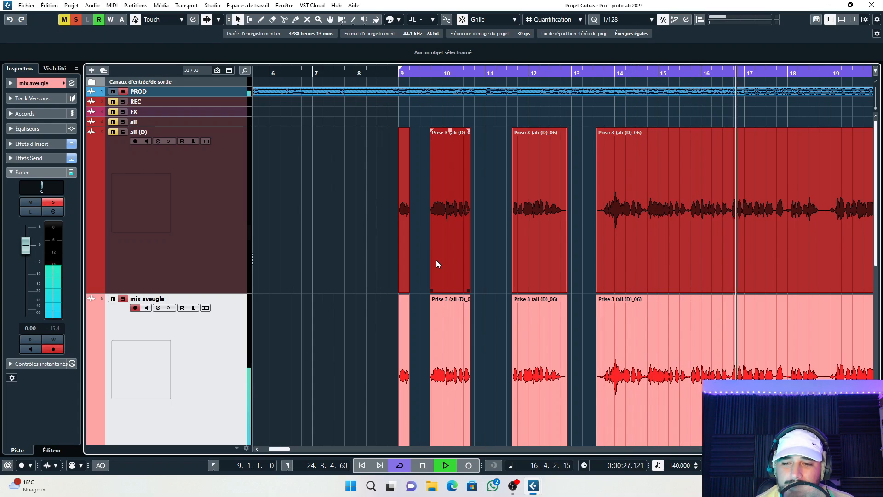
click(49, 143)
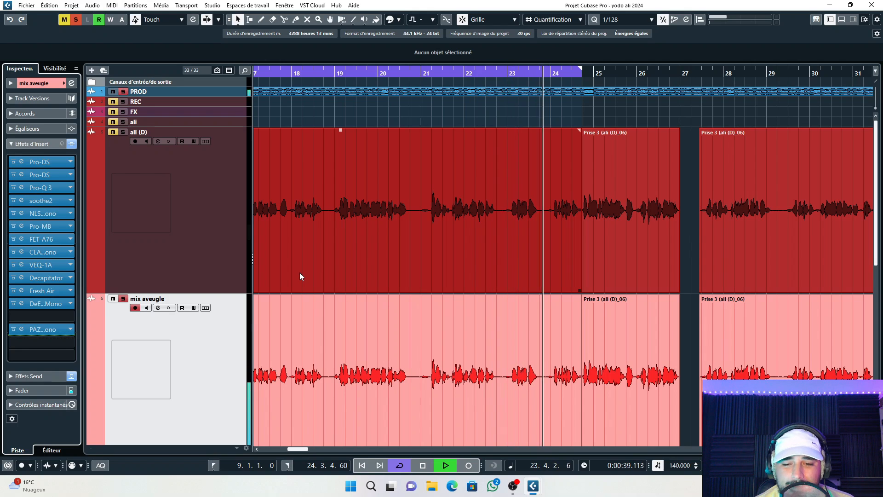
key(space)
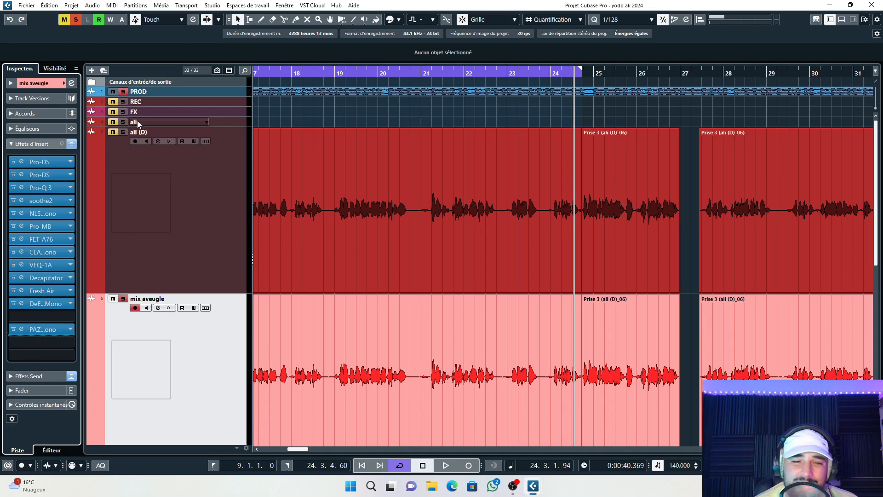
Step: Unsolo PROD and briefly play mix aveugle alone from just before bar 9, with its sends displayed
drag(293, 73, 269, 109)
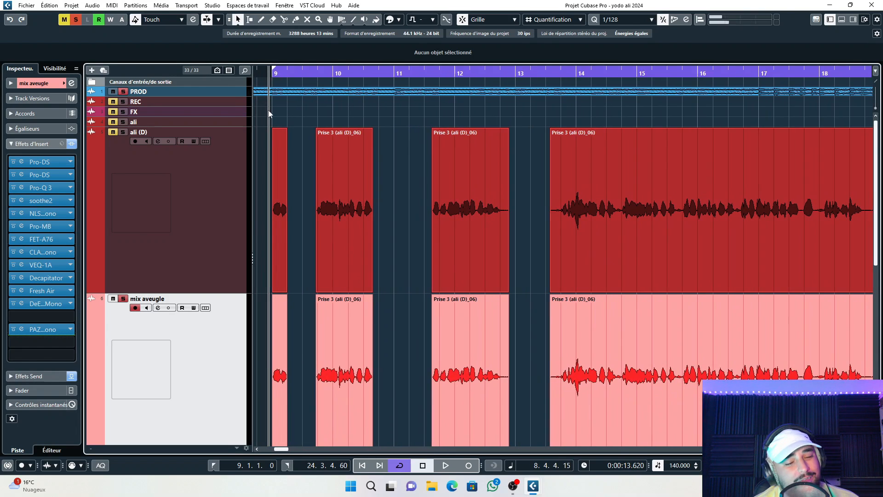
click(113, 91)
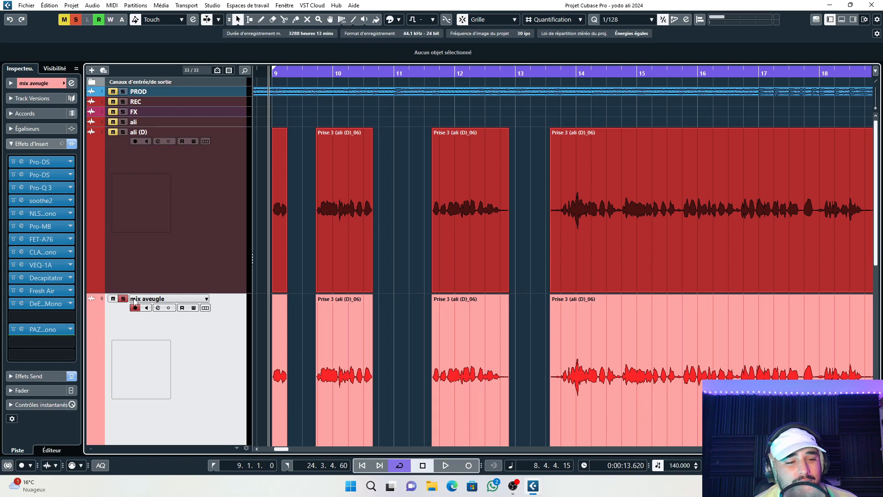
click(43, 376)
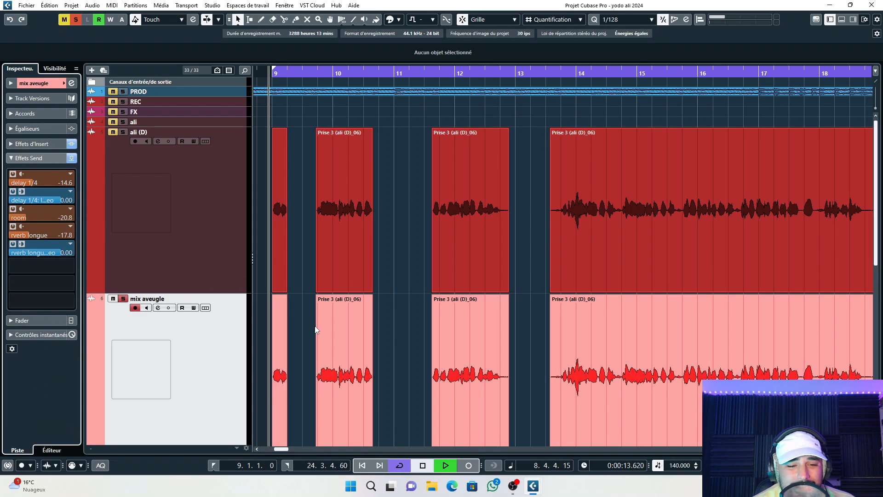
key(space)
key(space)
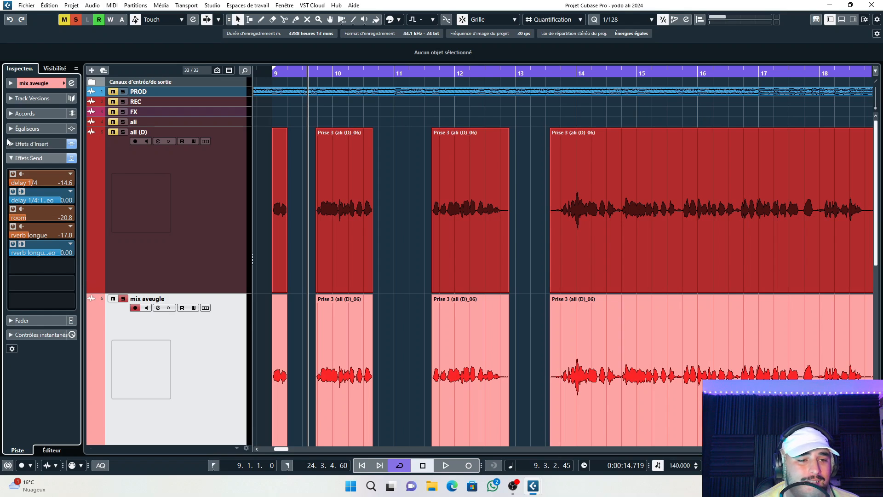
Step: Lower the delay 1/4 send of mix aveugle to -24.1 dB while listening to playback
drag(70, 185, 62, 187)
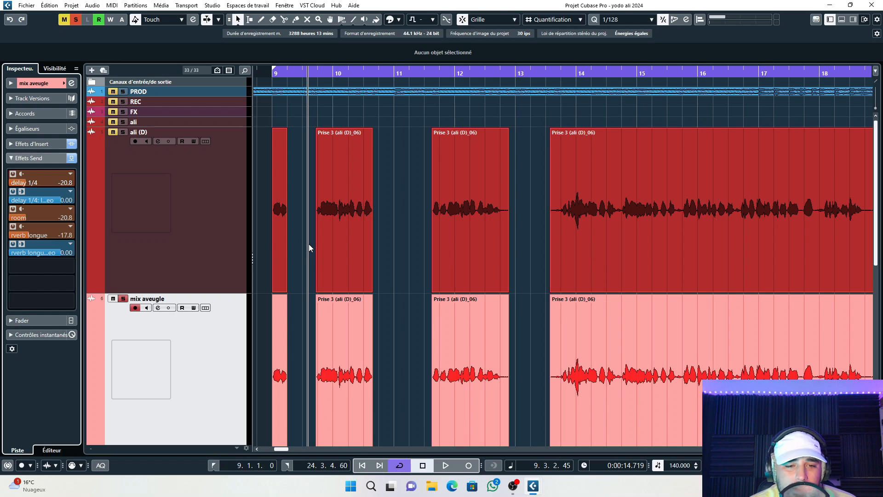
key(space)
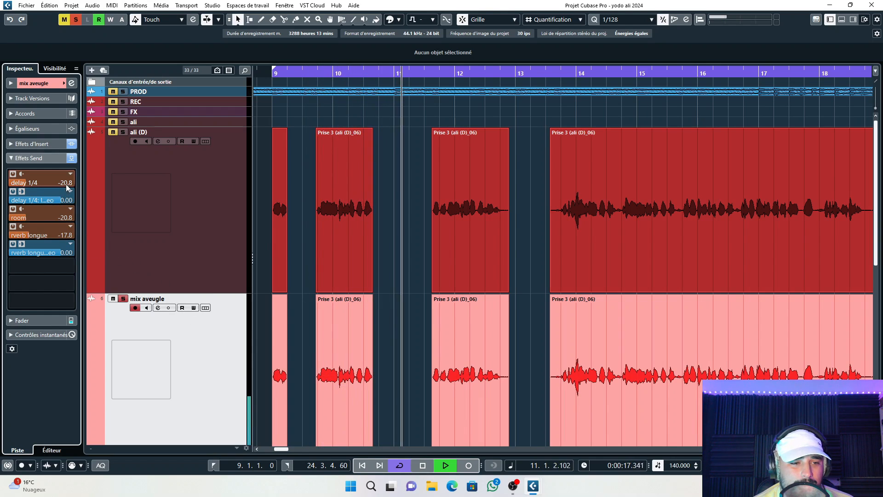
scroll(69, 184, down, 2)
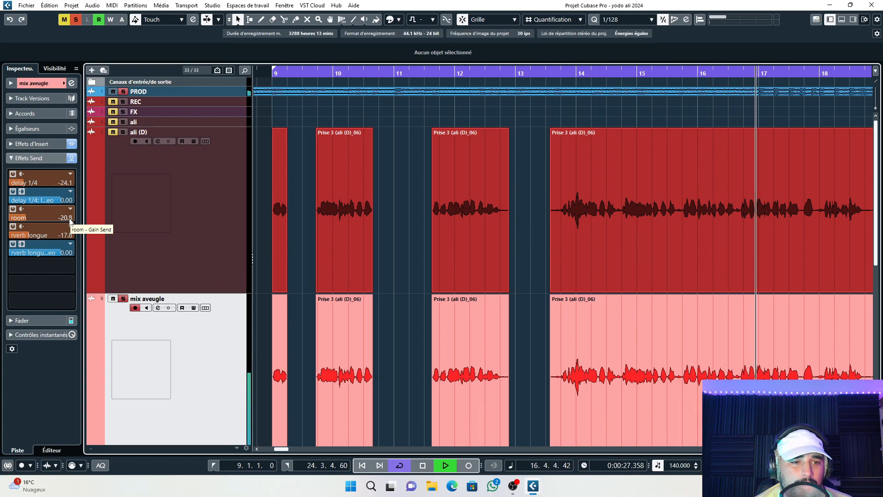
key(space)
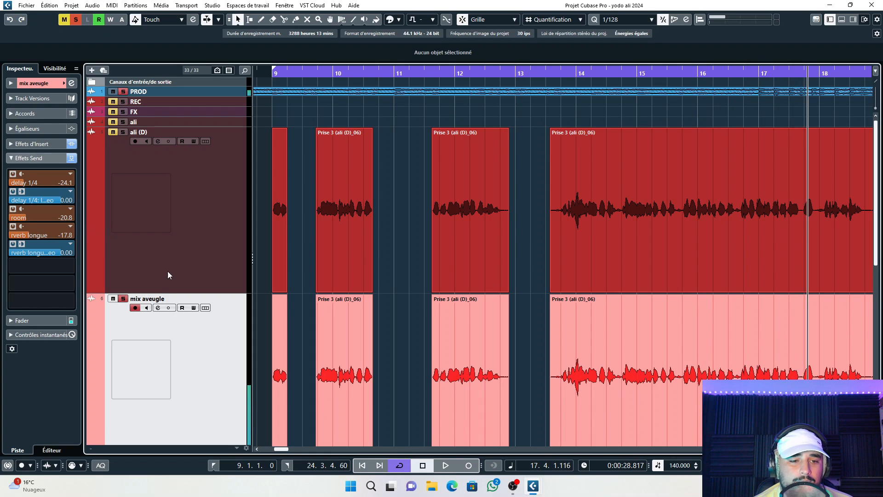
Step: Unsolo PROD, return to just before bar 9, and bypass all insert effects and sends on mix aveugle for a dry comparison
click(123, 91)
drag(418, 73, 421, 120)
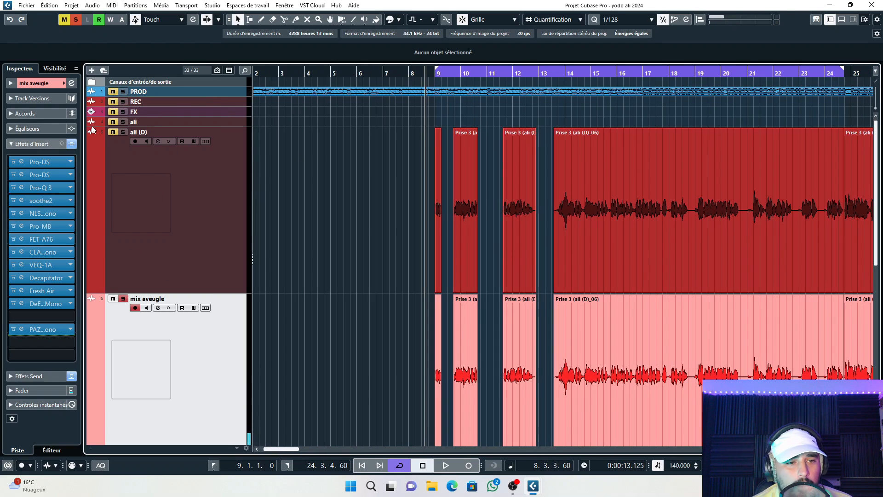
click(75, 142)
click(73, 374)
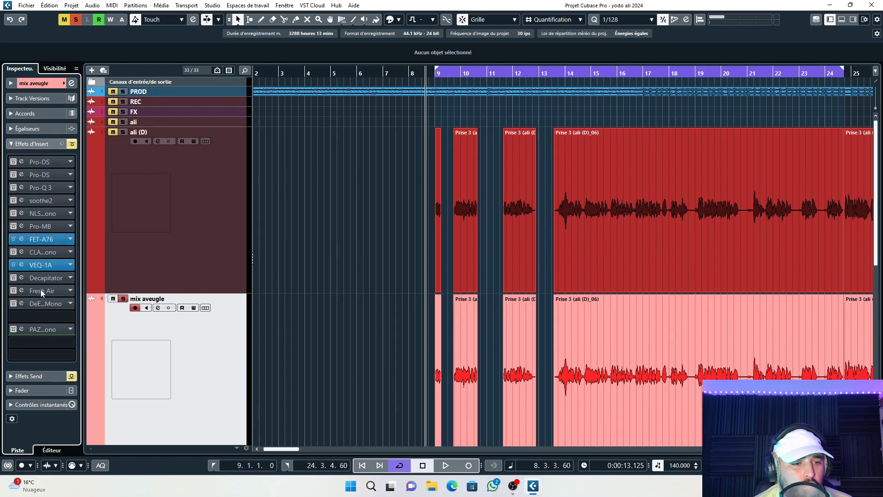
click(13, 239)
click(13, 265)
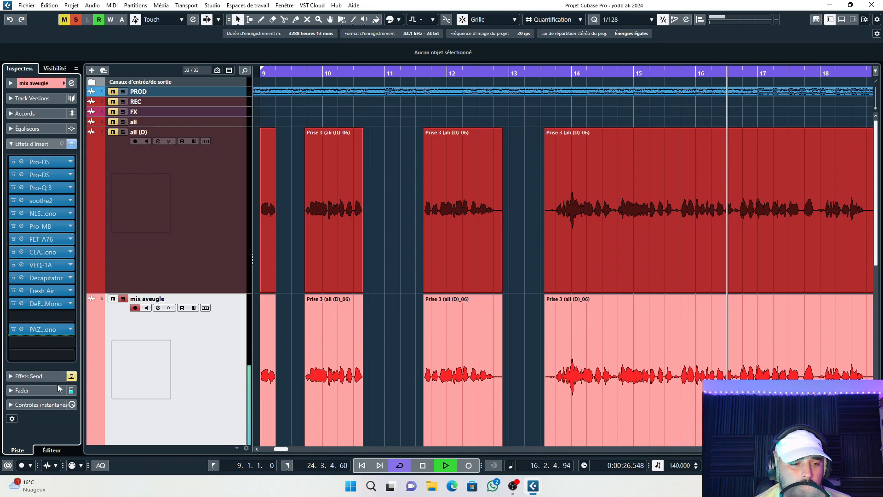
Step: Reactivate the mix aveugle sends, lower the rverb longue send to -20.5 dB, and return the playhead to bar 9
click(32, 376)
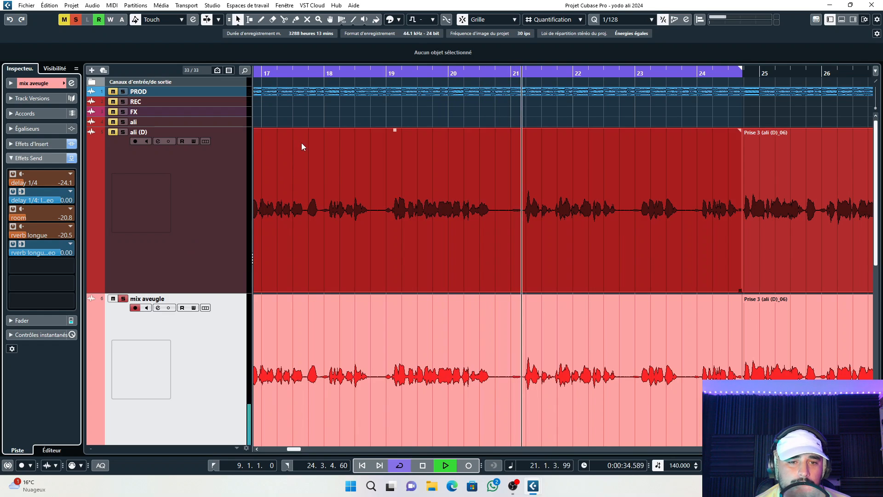
drag(353, 73, 344, 142)
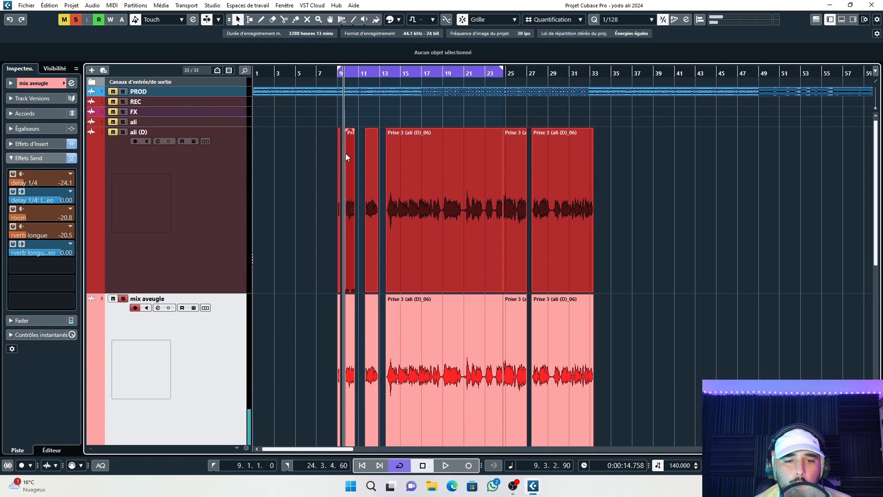
Step: Reactivate the insert effects on the vocal track above mix aveugle, and solo it just before bar 9 with mix aveugle unsoloed
click(208, 222)
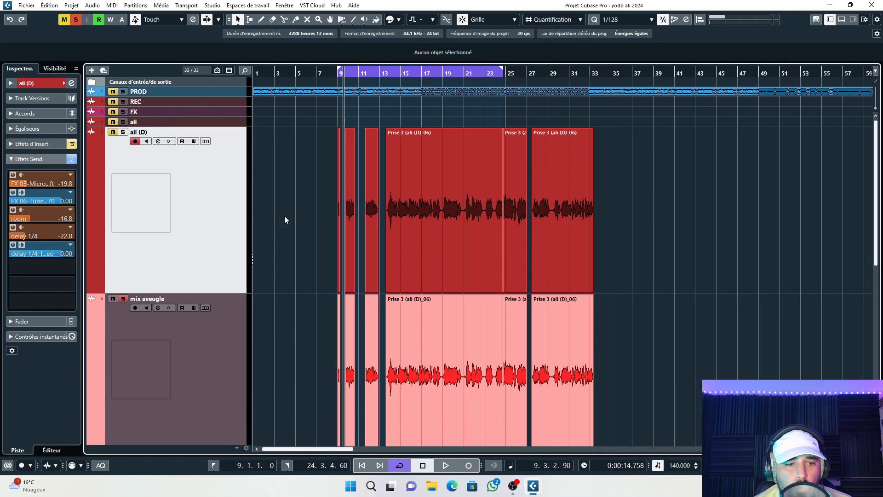
click(46, 140)
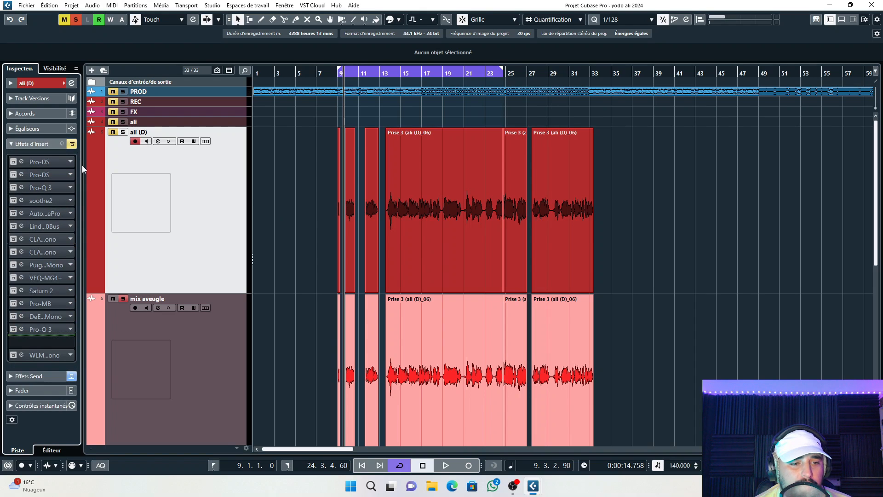
click(72, 143)
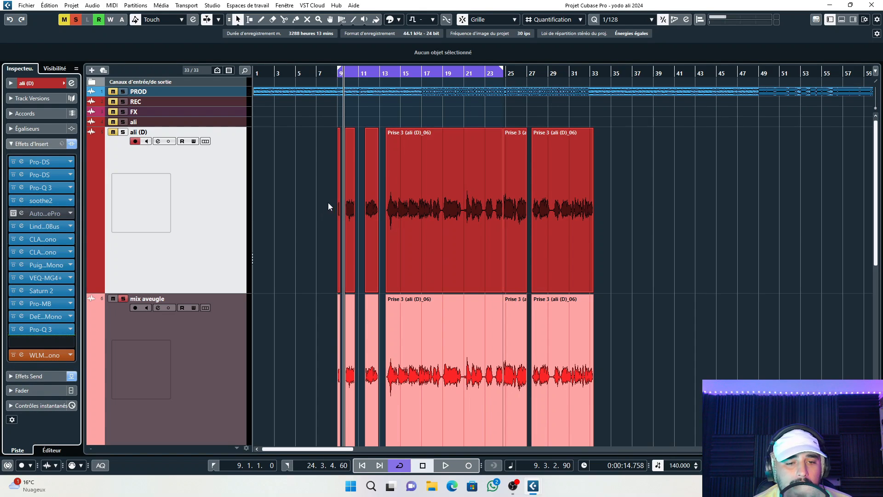
scroll(286, 230, down, 3)
scroll(292, 230, up, 3)
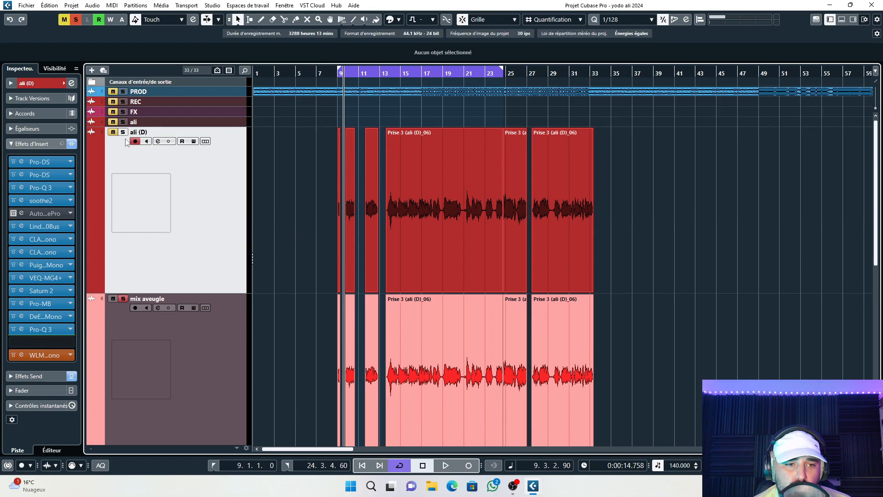
click(113, 132)
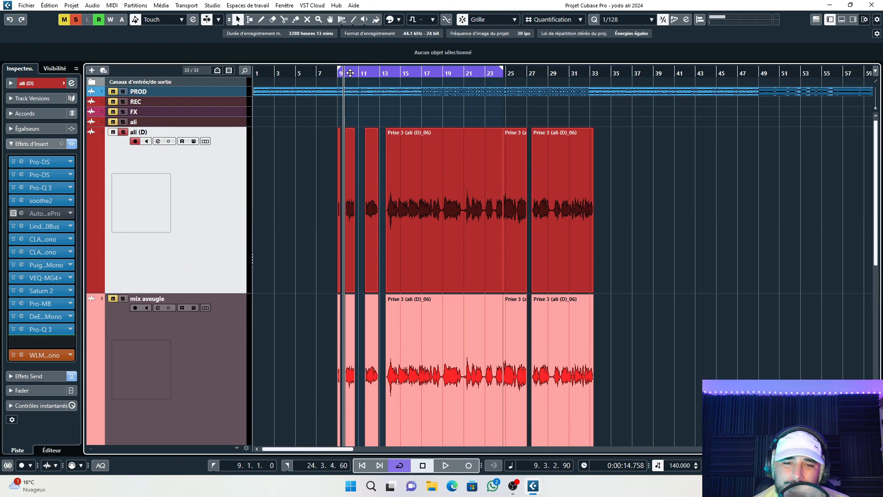
drag(345, 70, 315, 95)
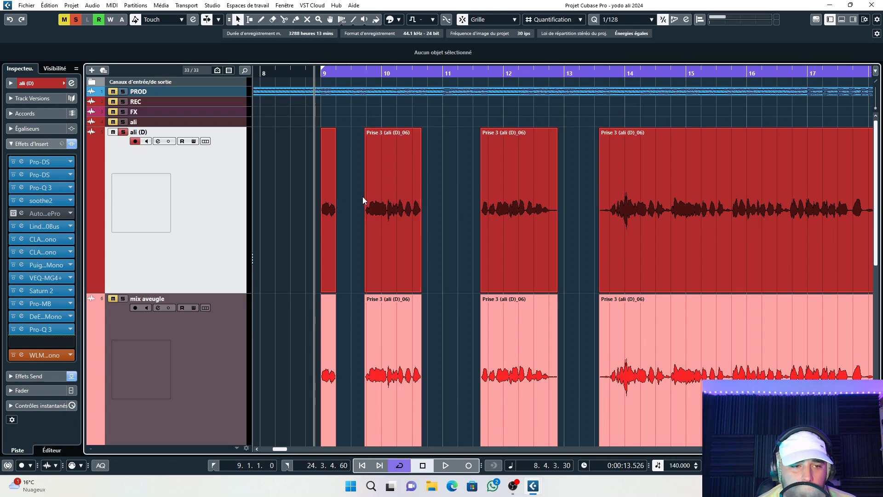
Step: Clear the solos, mute mix aveugle, and play the full mix with the upper vocal past its last take with the cycle off
scroll(308, 184, down, 3)
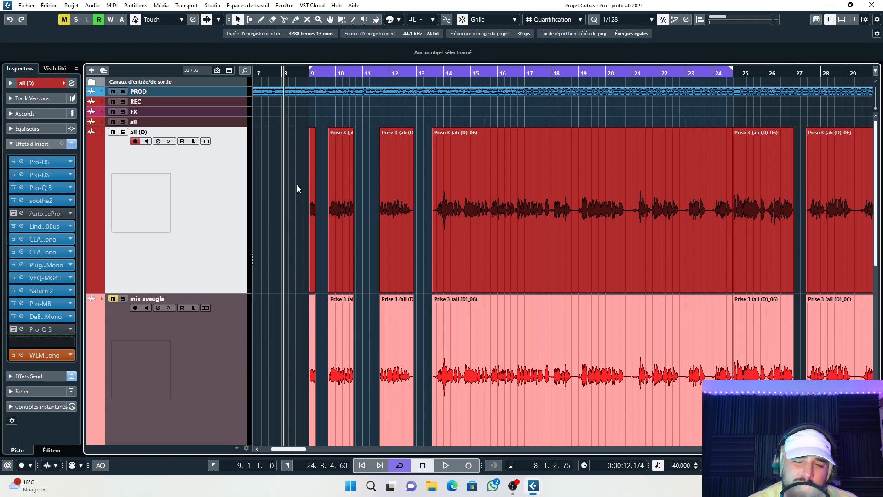
key(space)
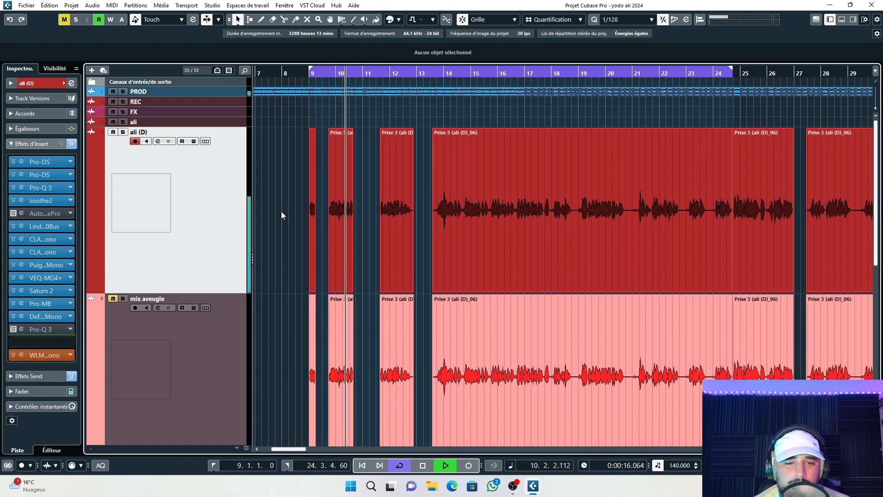
click(46, 373)
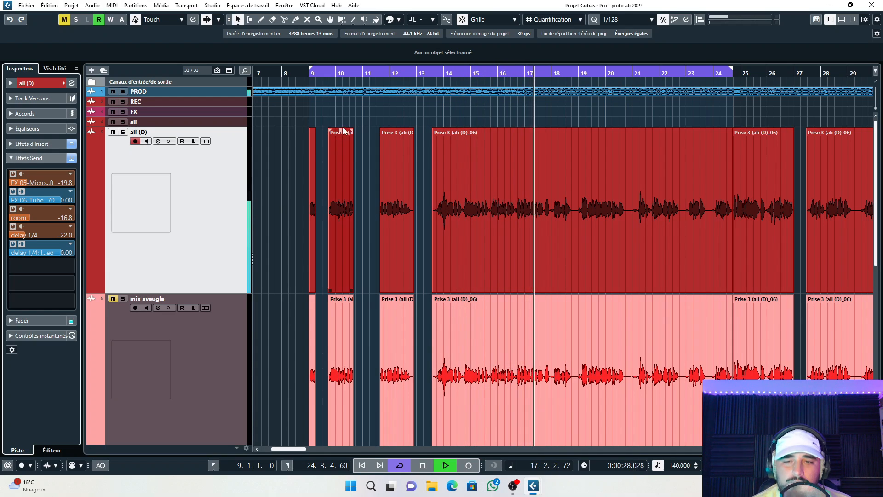
click(523, 69)
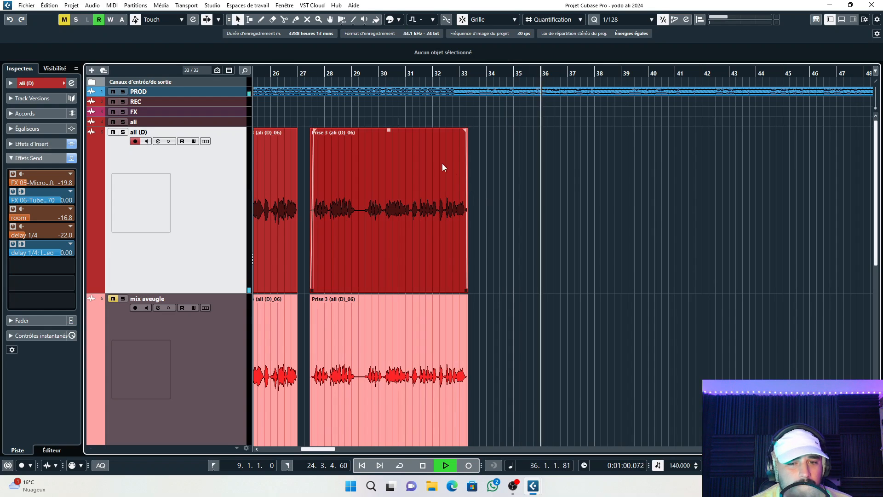
key(space)
drag(401, 71, 336, 112)
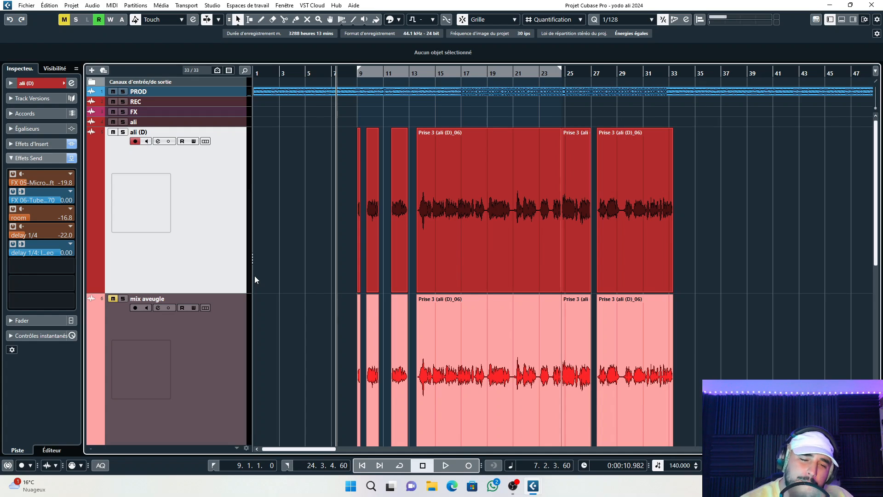
Step: Unmute mix aveugle, mute the vocal track above it, and move the playhead to just before bar 9
click(112, 298)
click(113, 132)
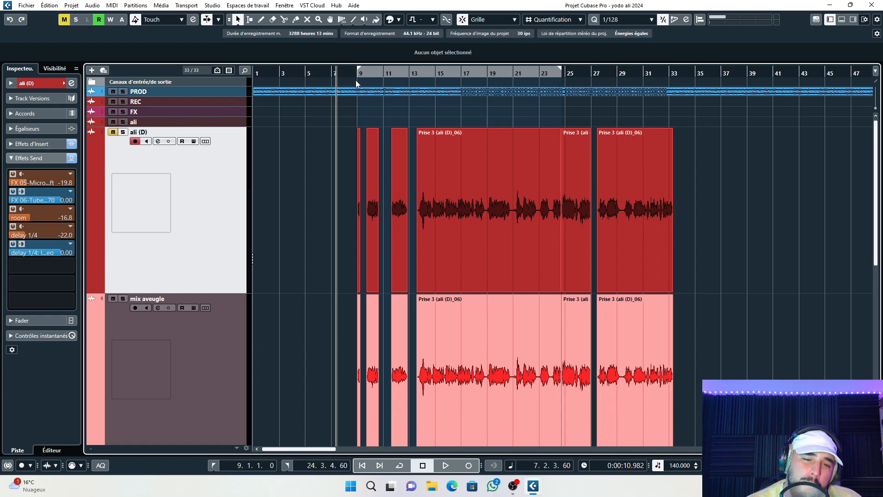
drag(355, 70, 354, 184)
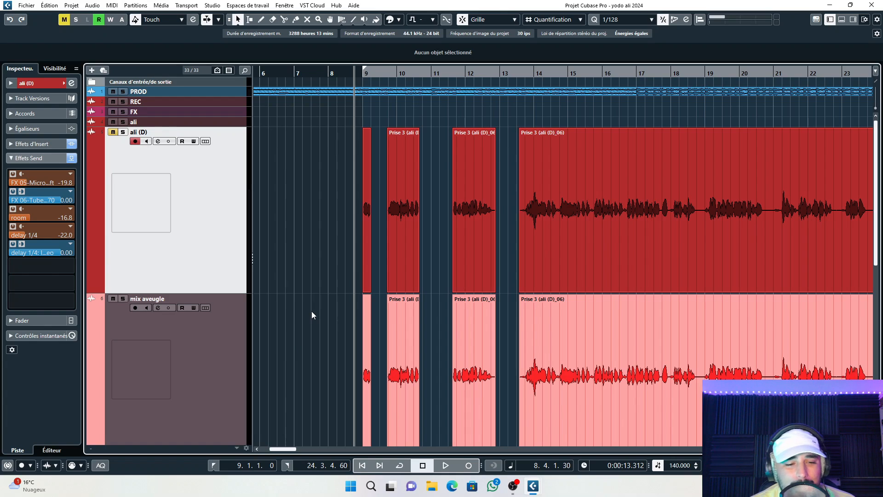
Step: Play the full mix with mix aveugle from just before bar 9 into bar 13, and compare the sends of both vocal tracks
key(space)
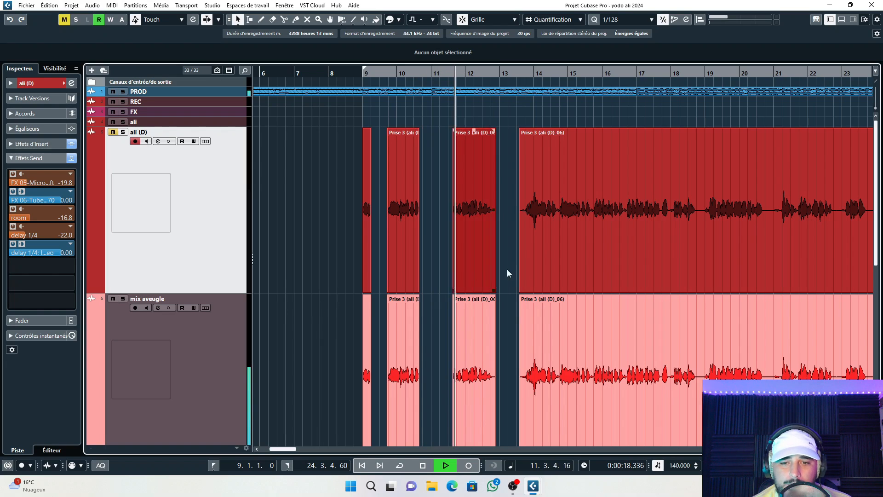
double_click(514, 73)
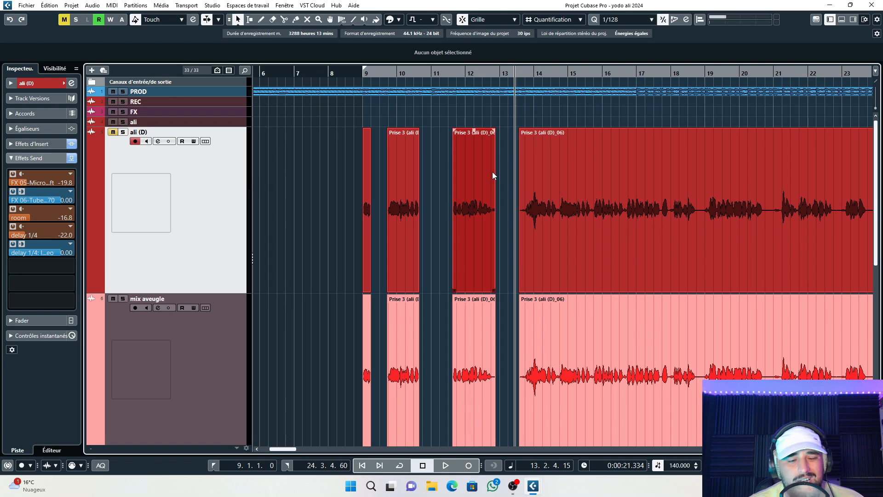
click(199, 347)
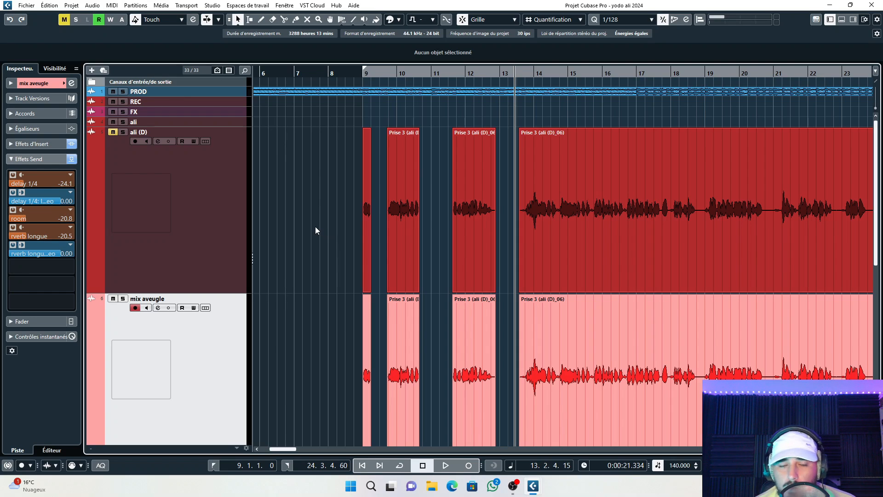
click(192, 262)
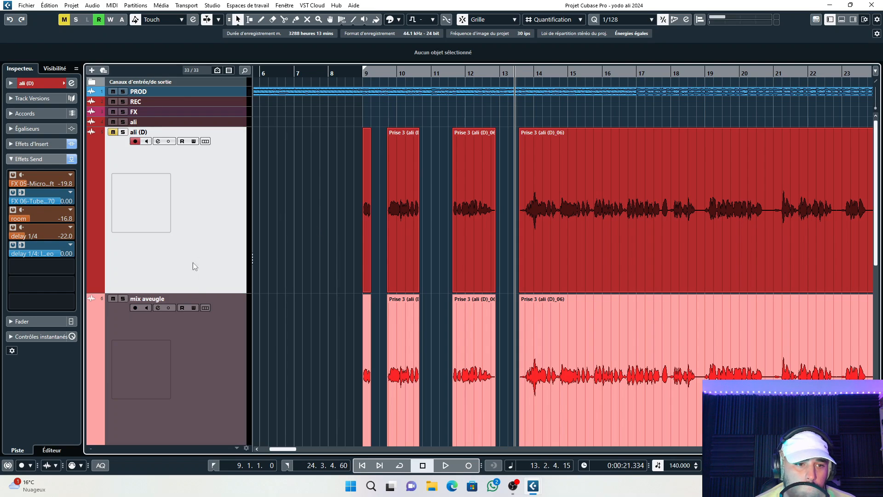
click(217, 345)
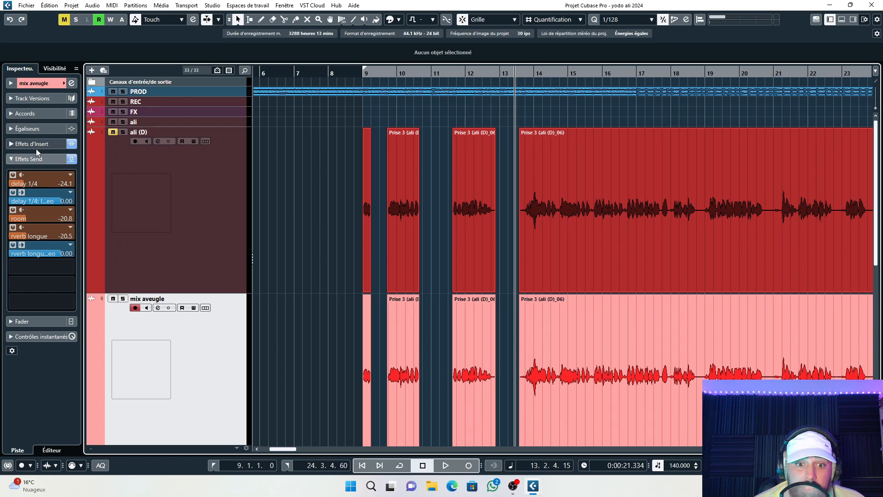
Step: Show the insert effects of mix aveugle and compare them with the insert chain of the vocal track above it
click(51, 147)
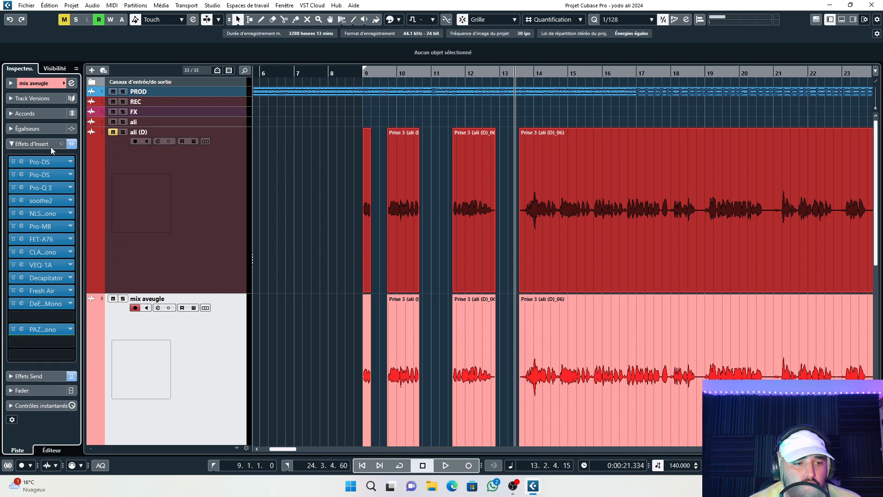
click(227, 264)
click(234, 337)
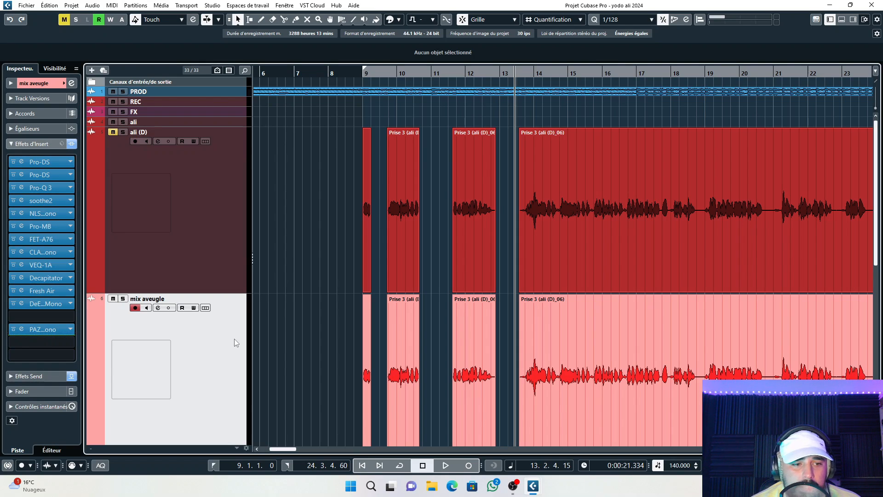
click(211, 231)
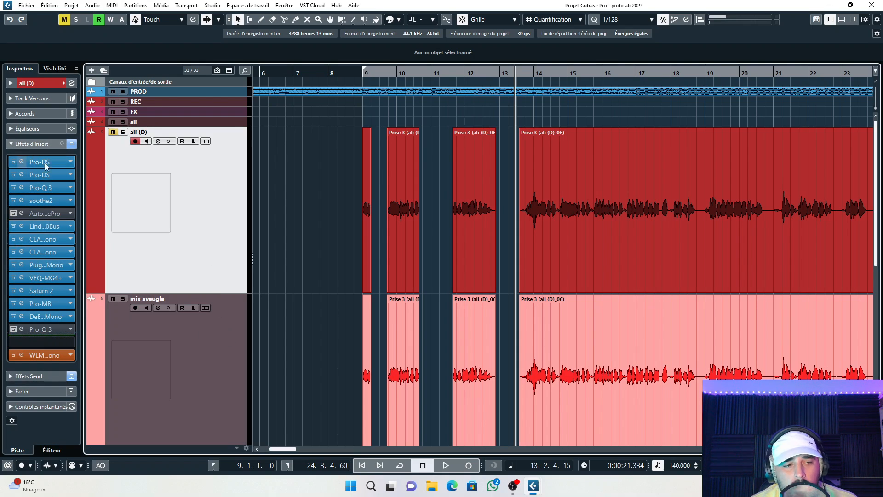
click(223, 363)
click(203, 246)
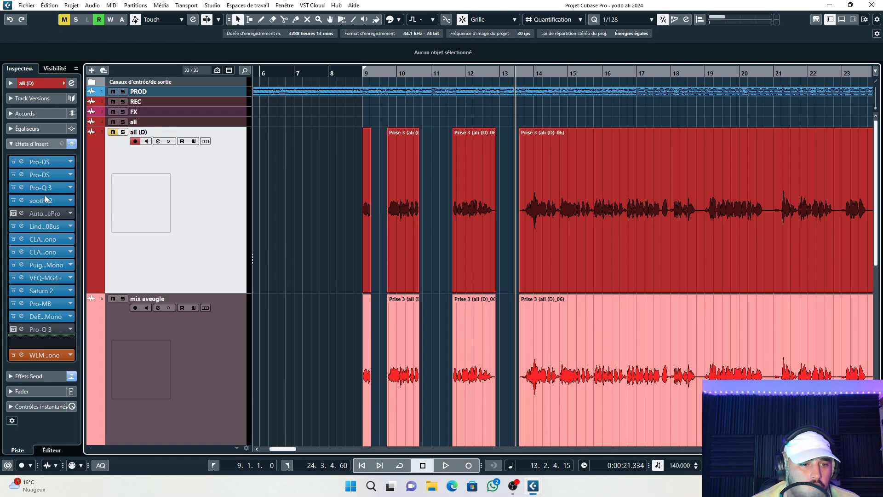
Step: Review the Lindell 80 Bus and VEQ-MG4+ settings in the upper vocal track's insert chain
click(50, 227)
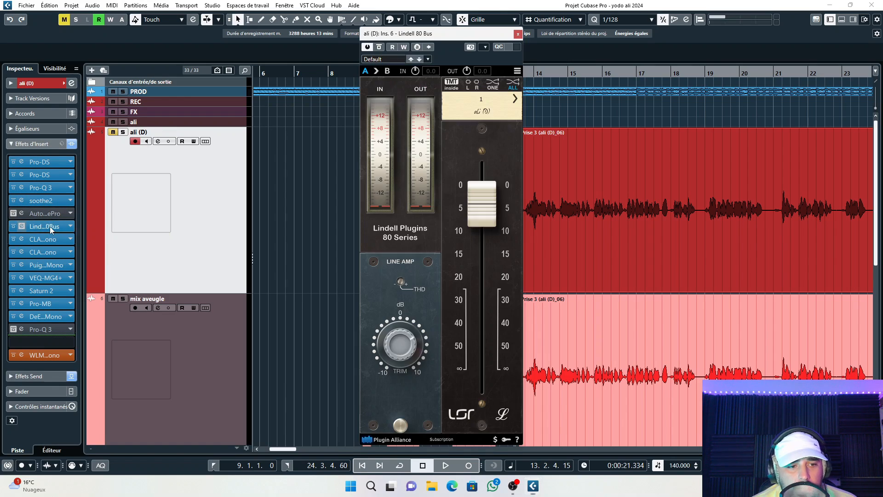
click(517, 34)
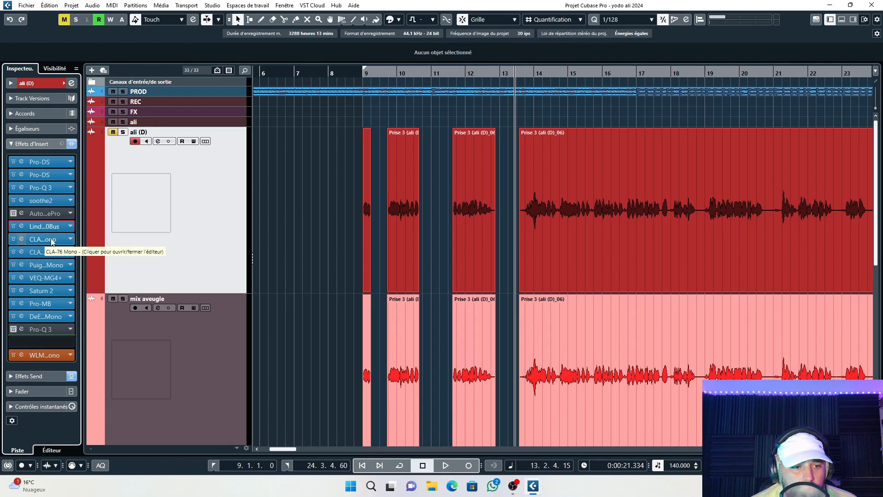
click(57, 278)
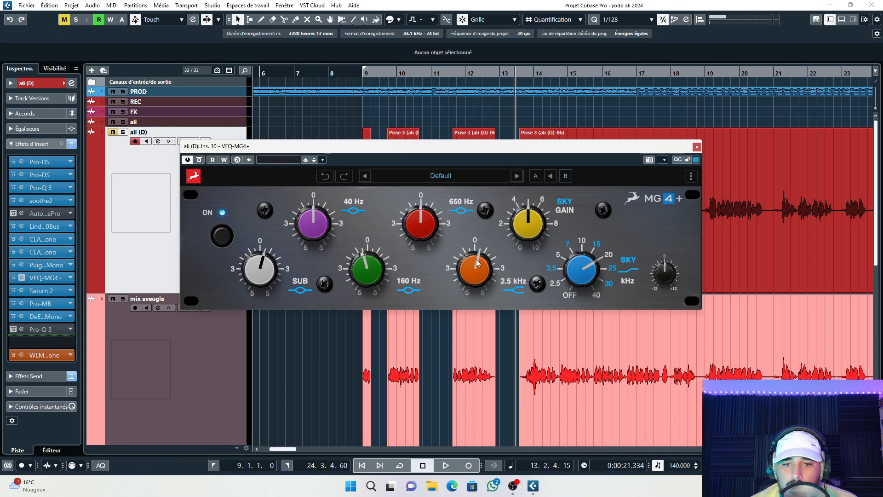
click(696, 147)
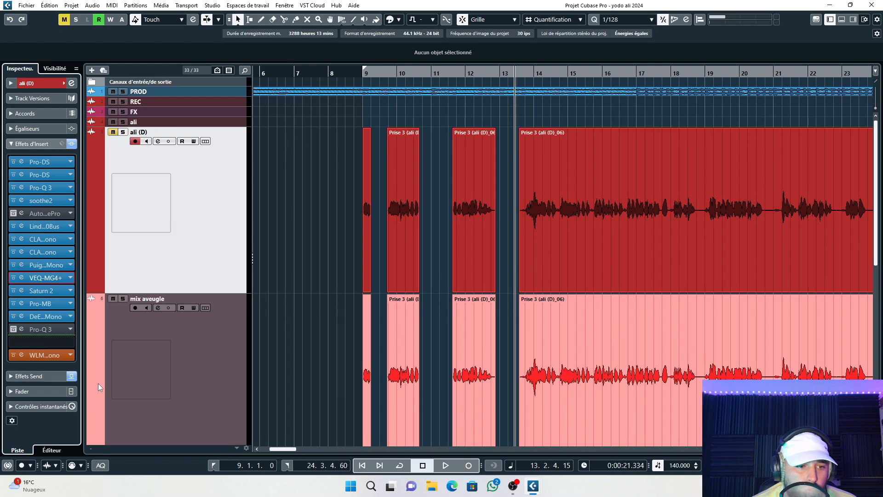
Step: Examine the first, second and fourth bands of Saturn 2 on the upper vocal track, including the fourth band's mix amount
click(45, 291)
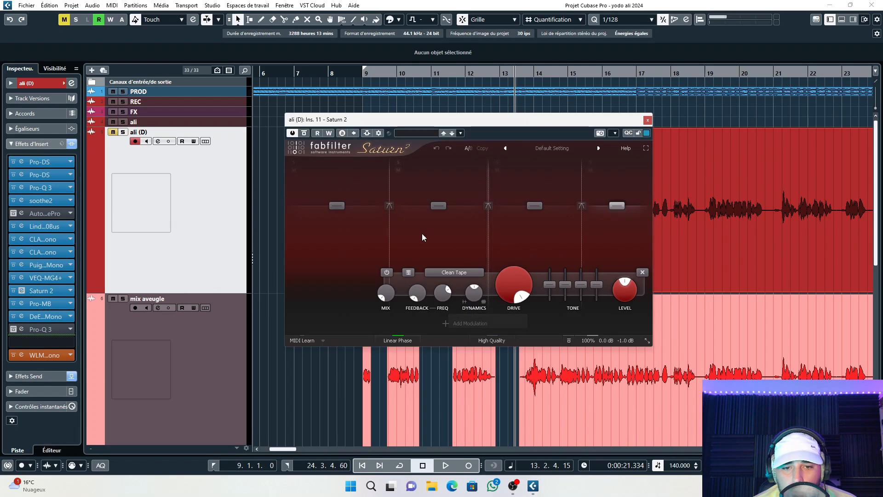
click(440, 238)
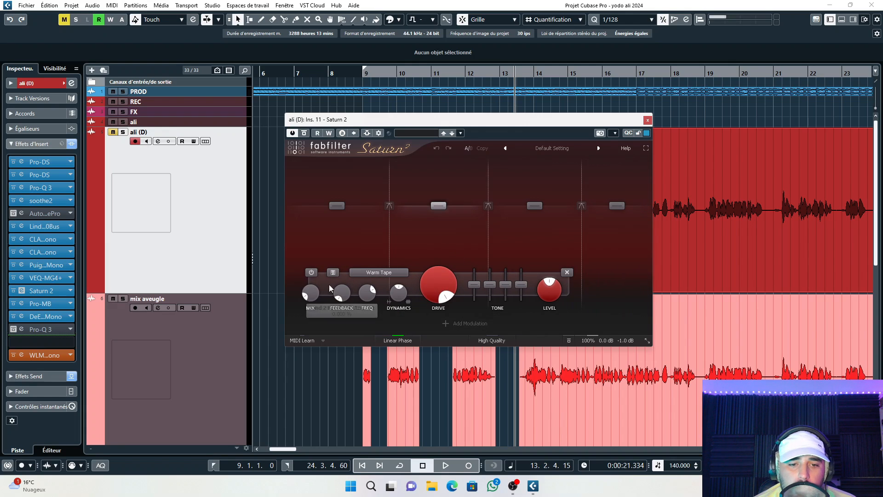
click(354, 251)
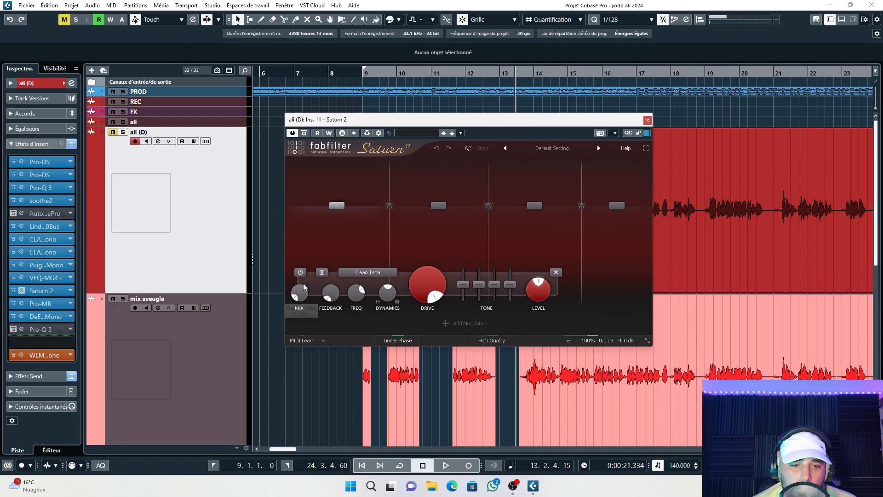
click(616, 241)
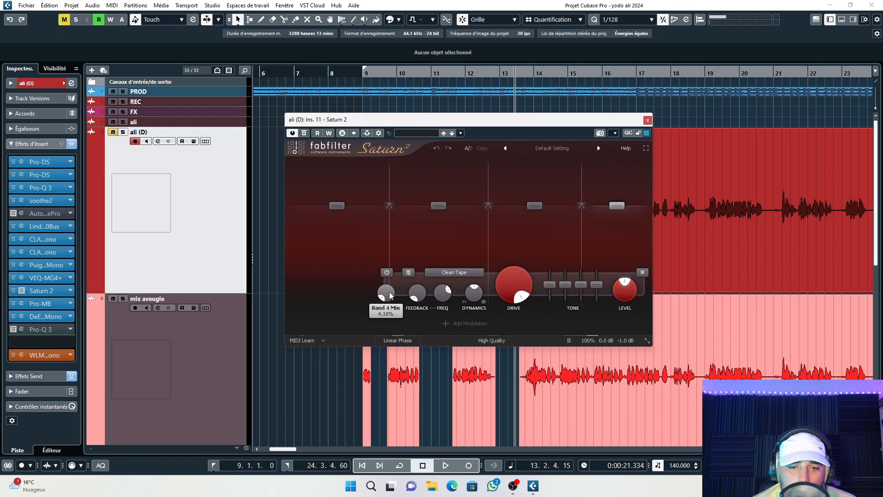
mouse_move(390, 295)
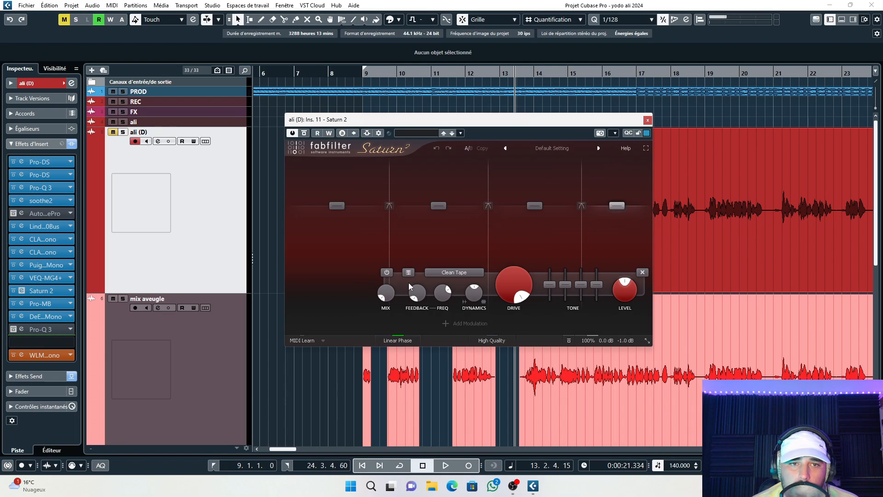
Step: Review the Pro-MB and DeEsser Mono settings on the upper vocal track and close their windows
click(40, 303)
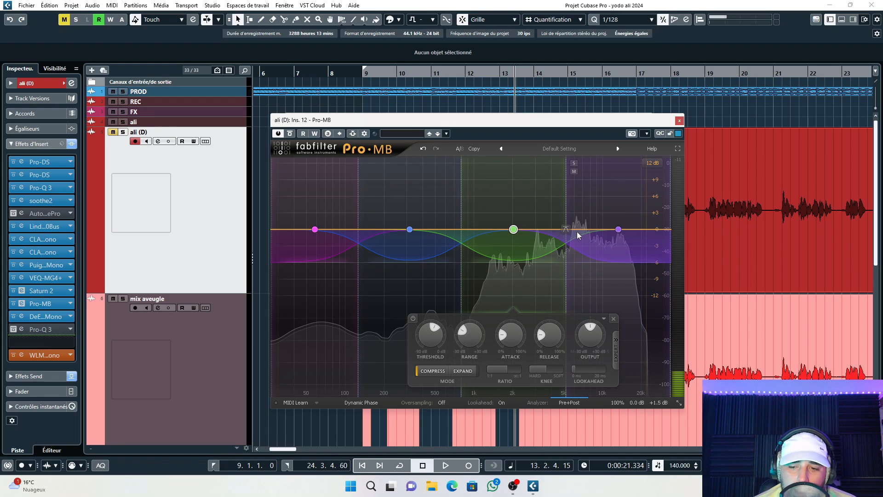
click(679, 121)
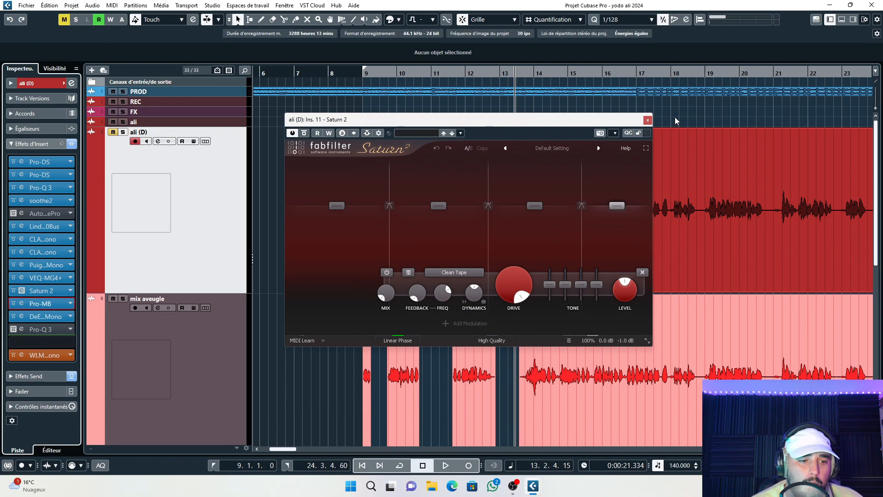
click(49, 317)
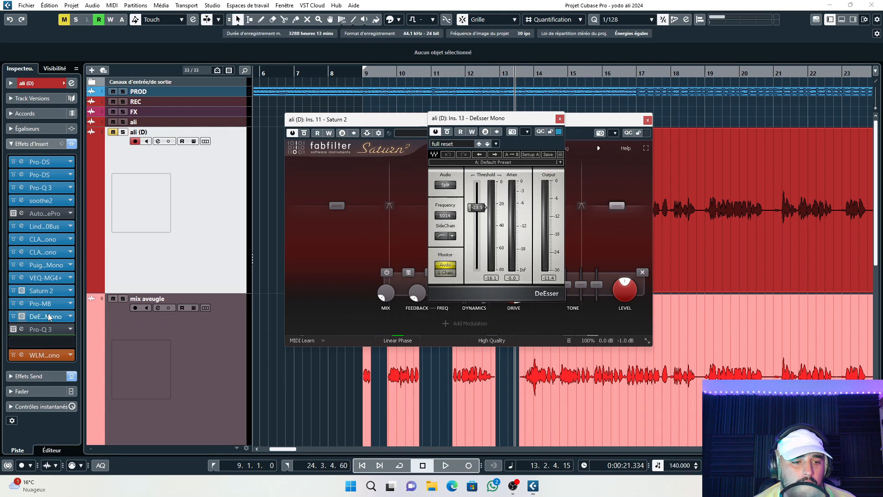
click(559, 119)
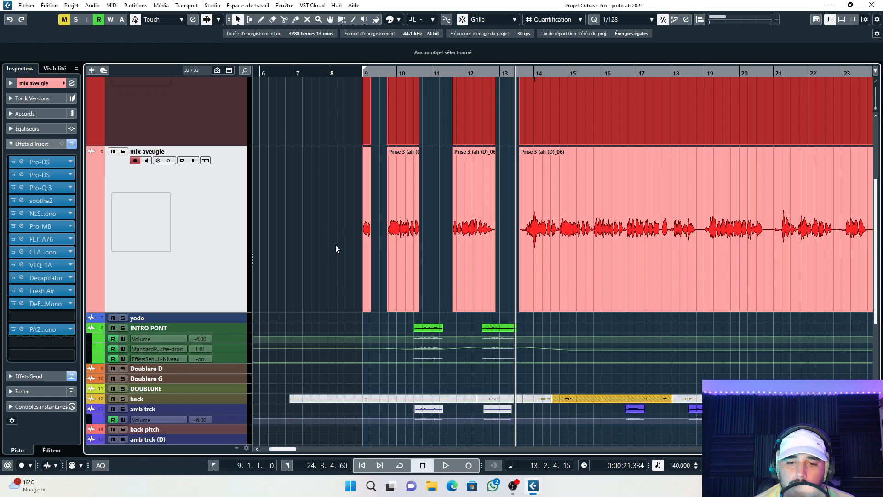